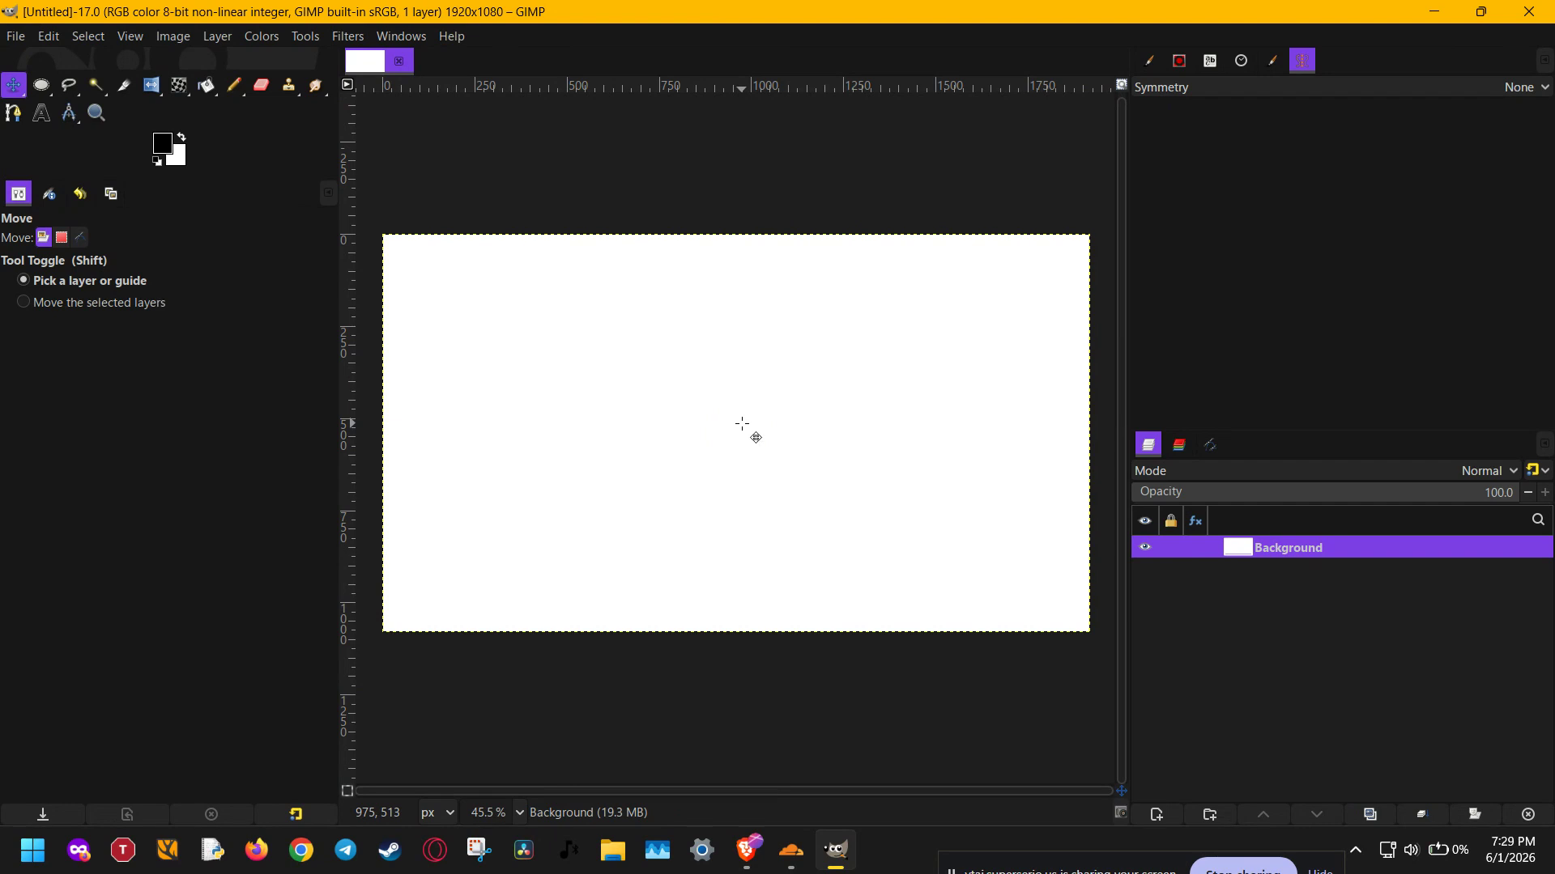
Step: Open the image h-ng-quang.jpg from the Assets folder
key(n)
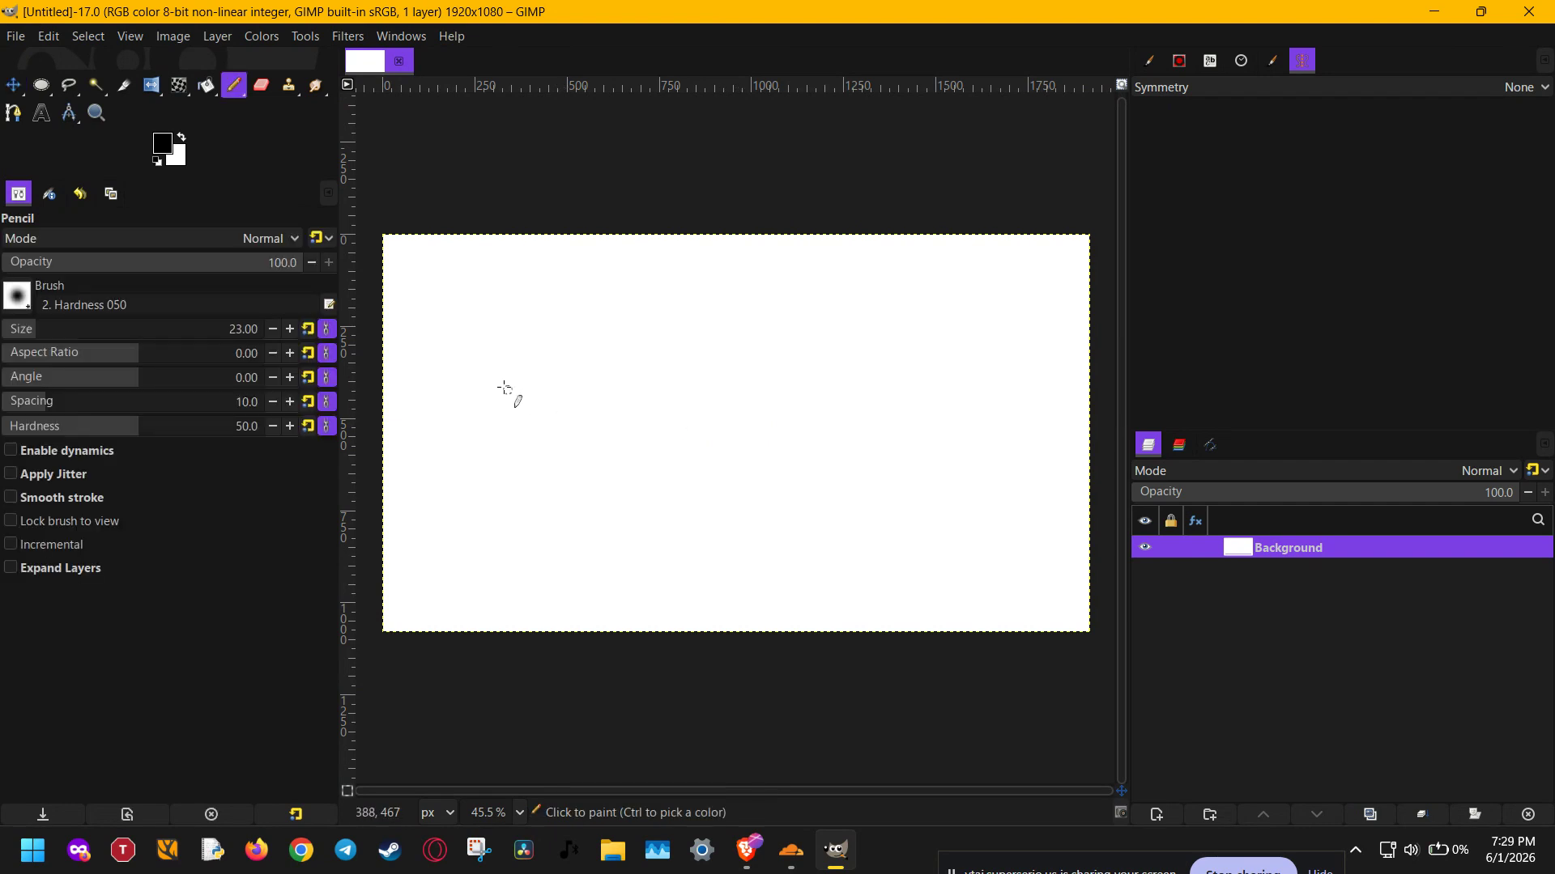
click(24, 40)
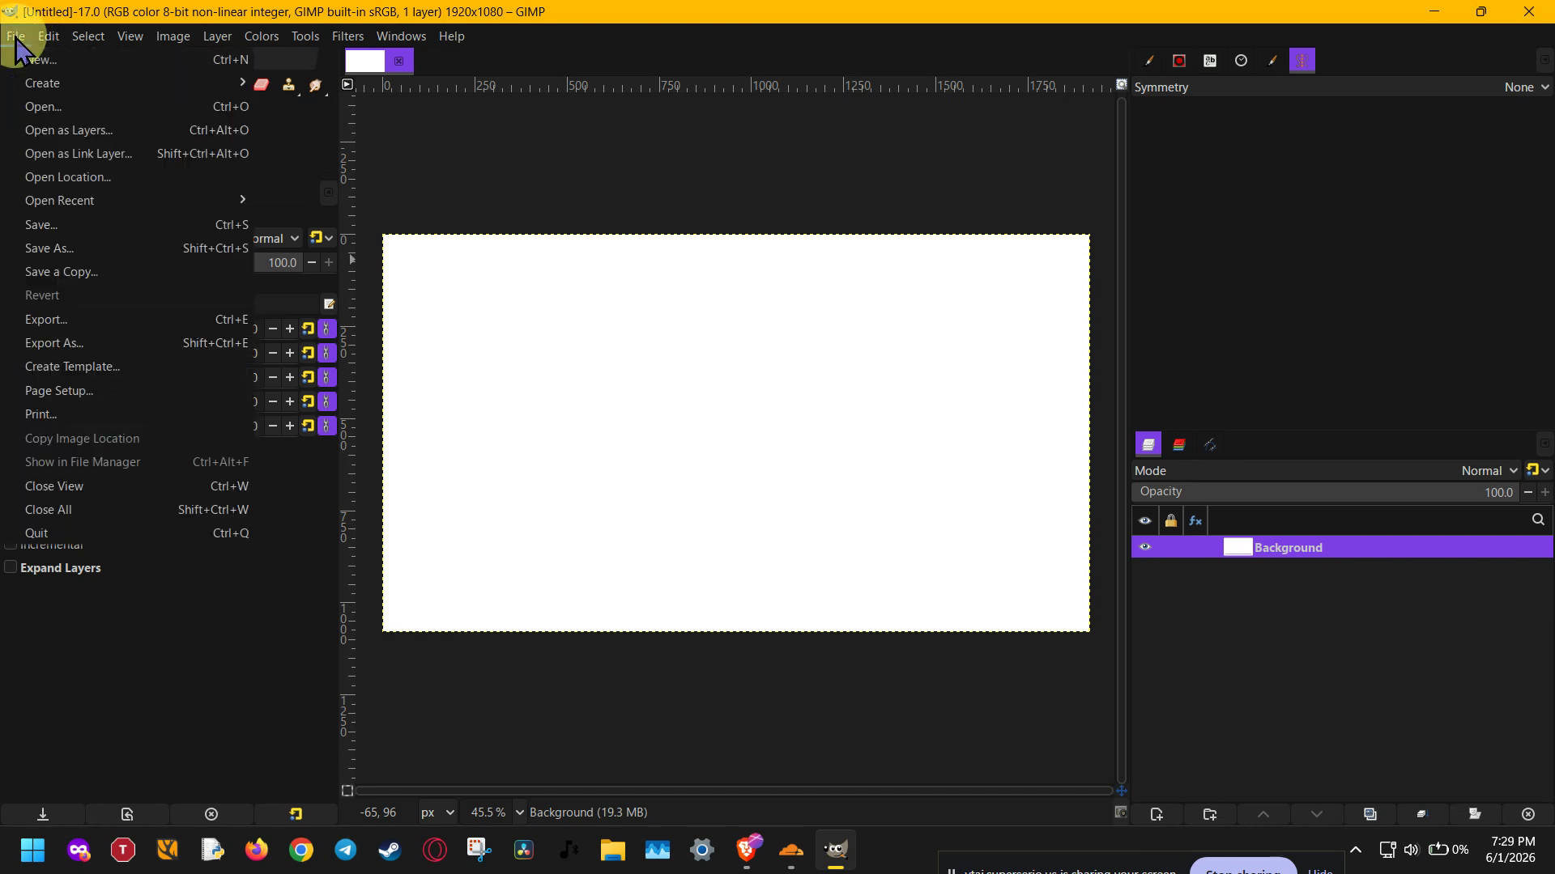
click(28, 108)
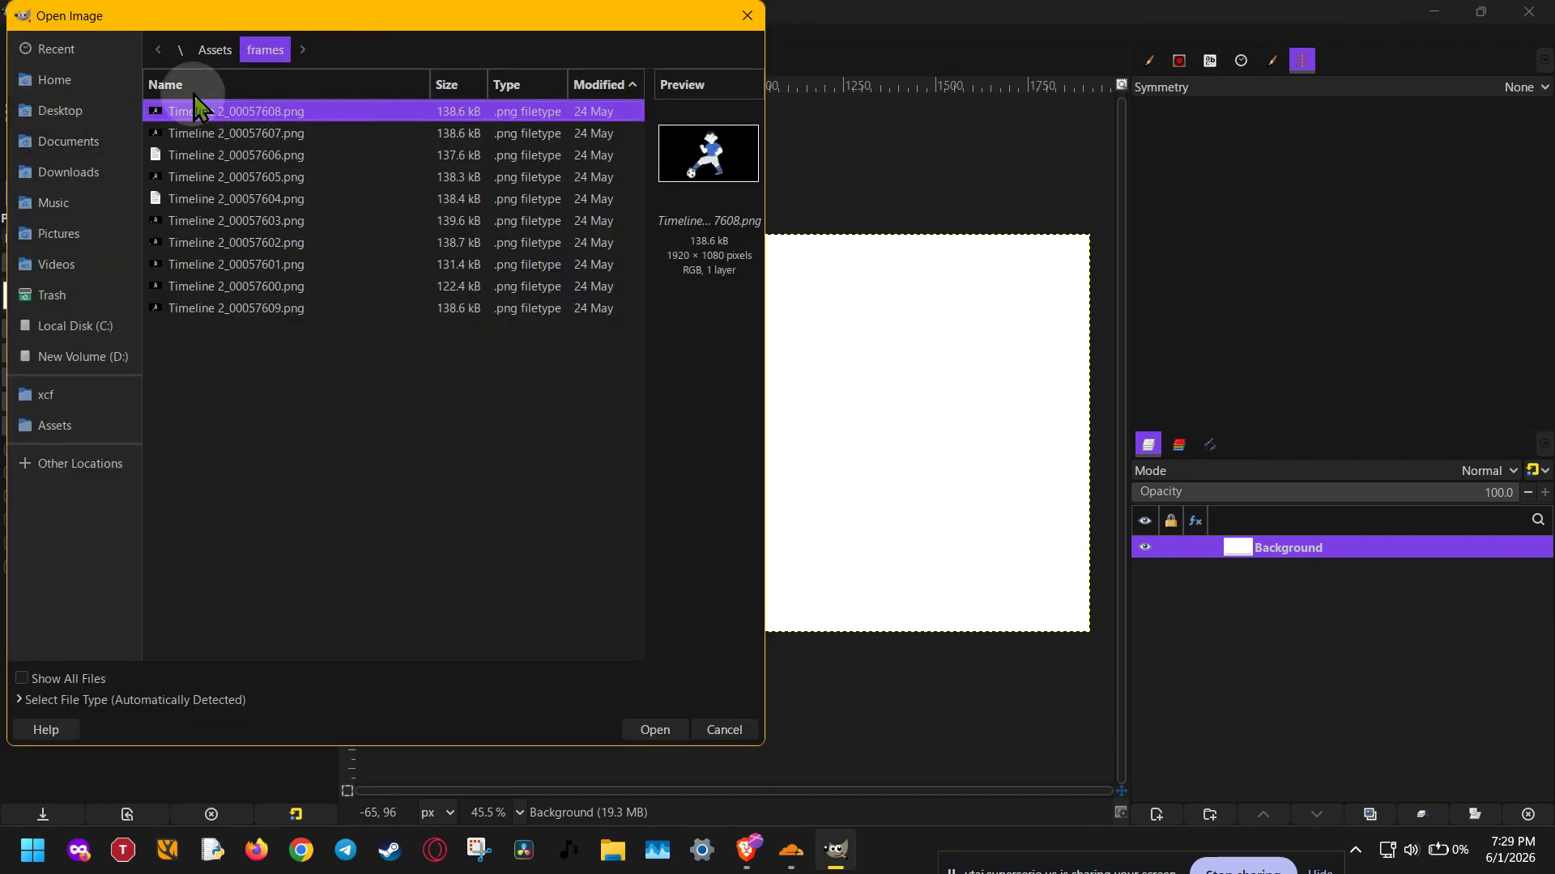
click(213, 50)
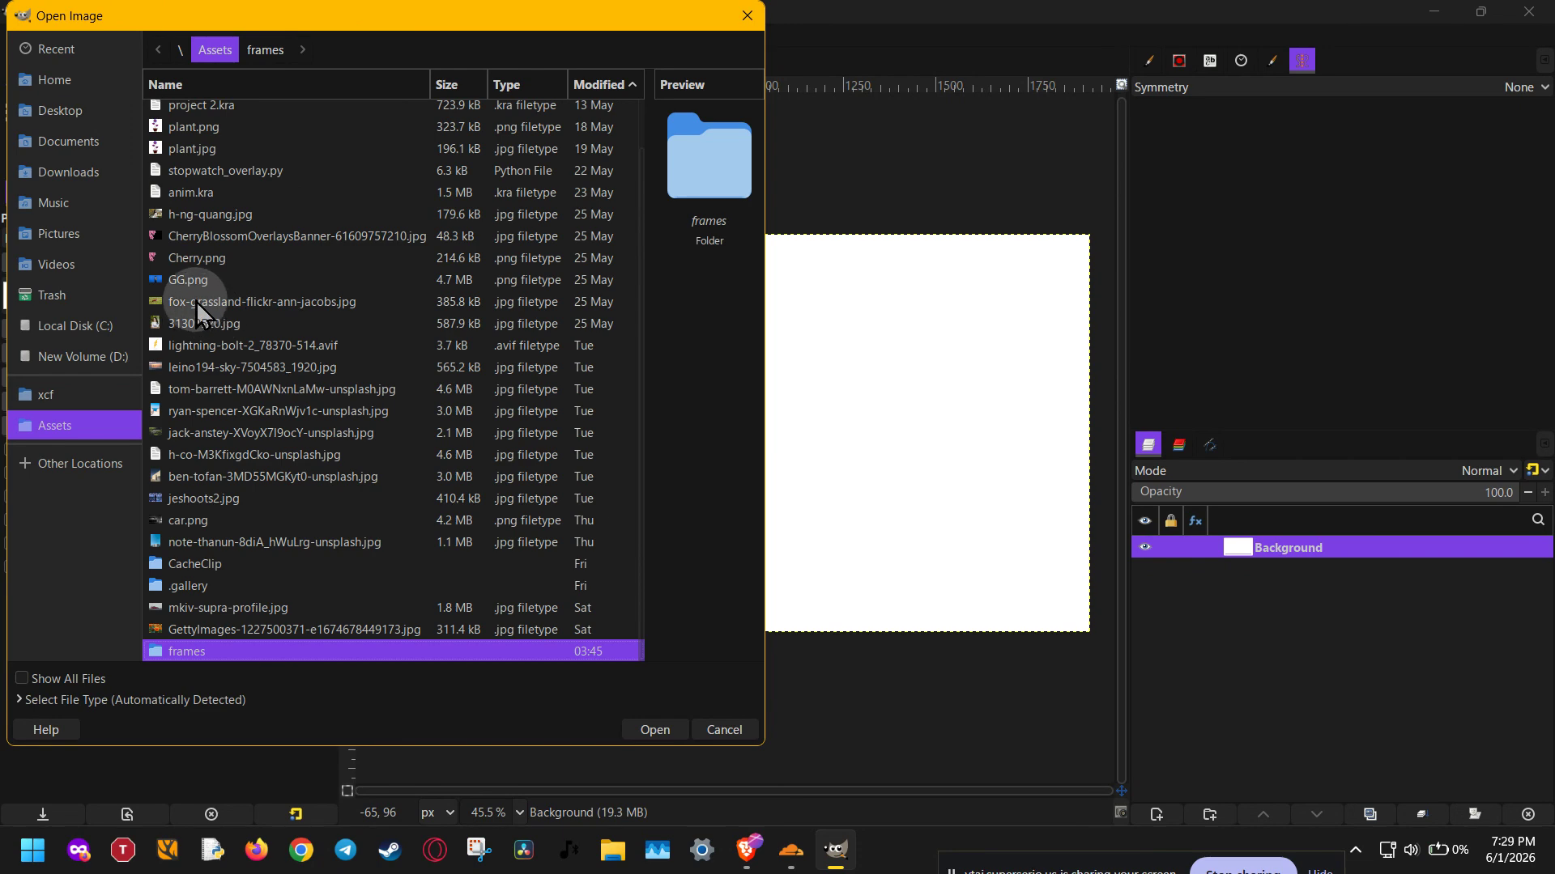
click(203, 215)
double_click(201, 217)
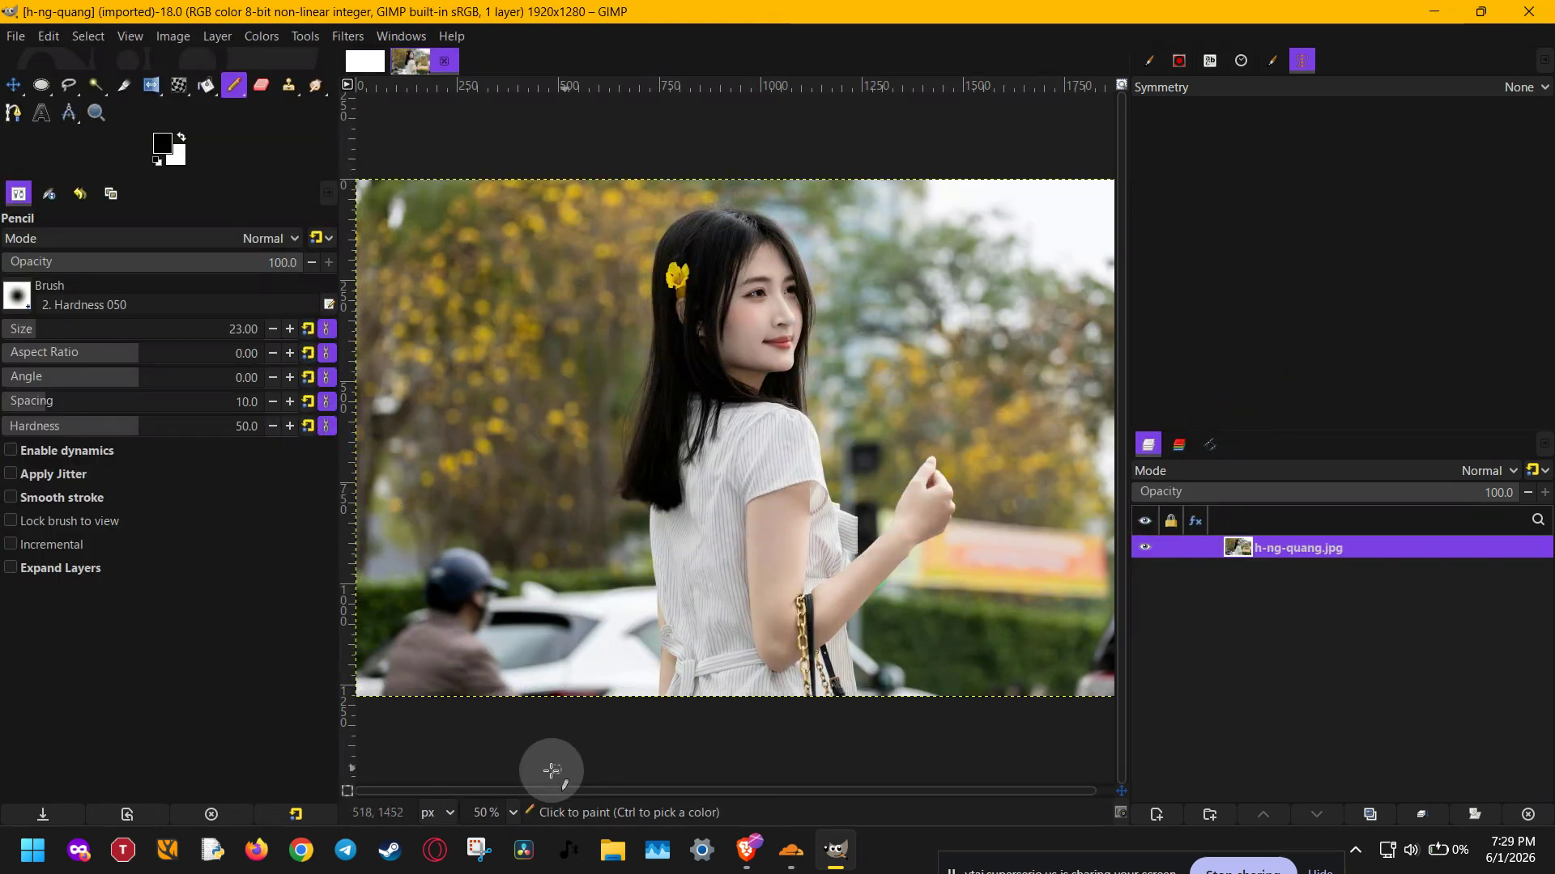
Step: Crop the image to an area of about 1880 × 908 px, cutting off the lower part of the photo
scroll(489, 809, down, 1)
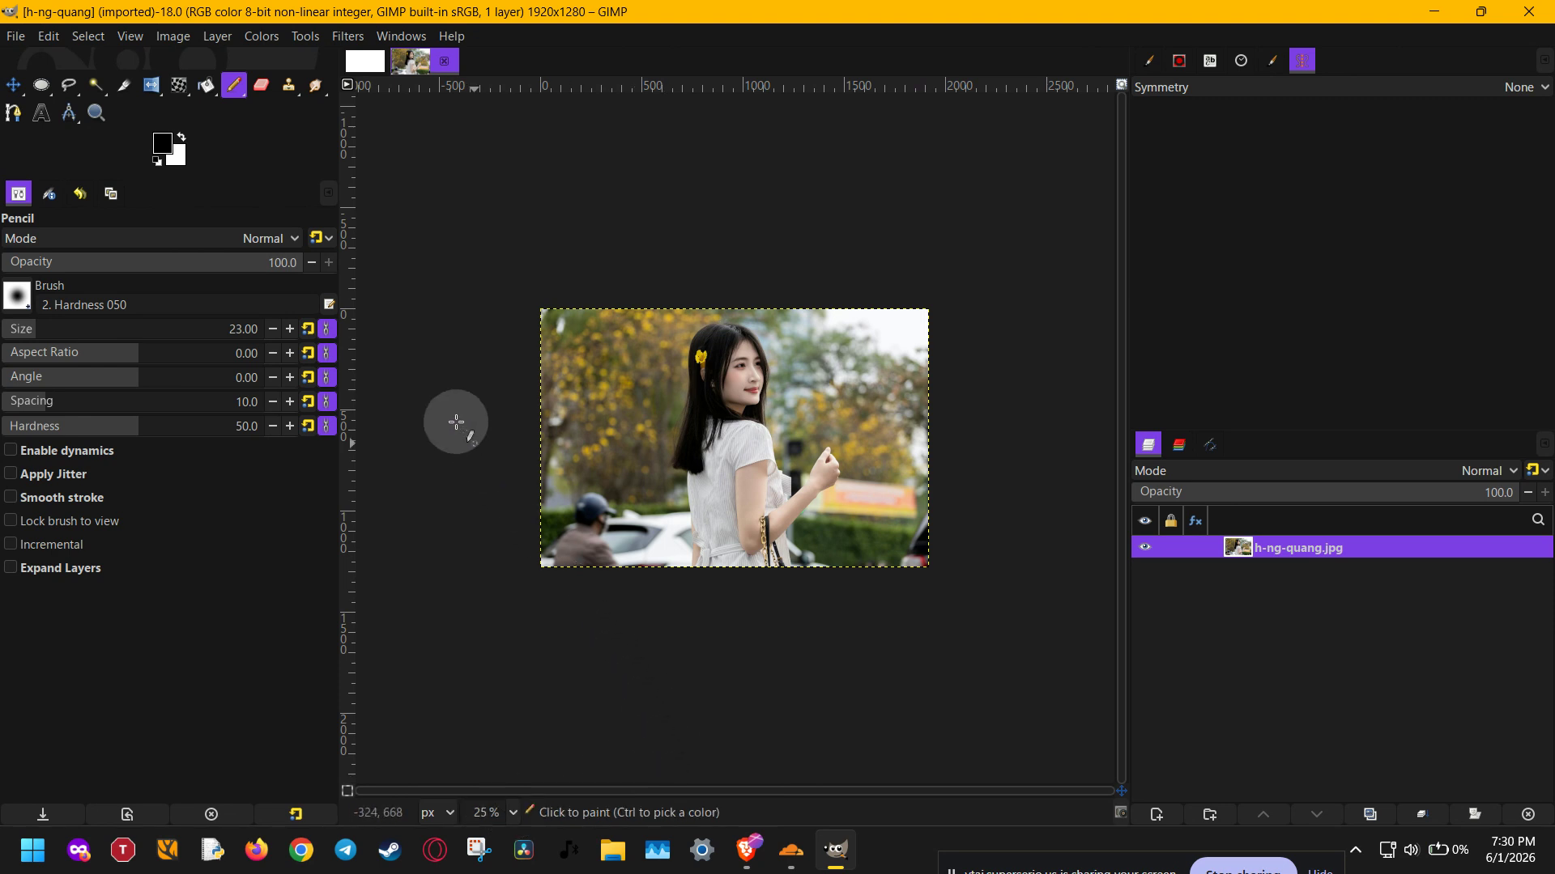
key(shift+c)
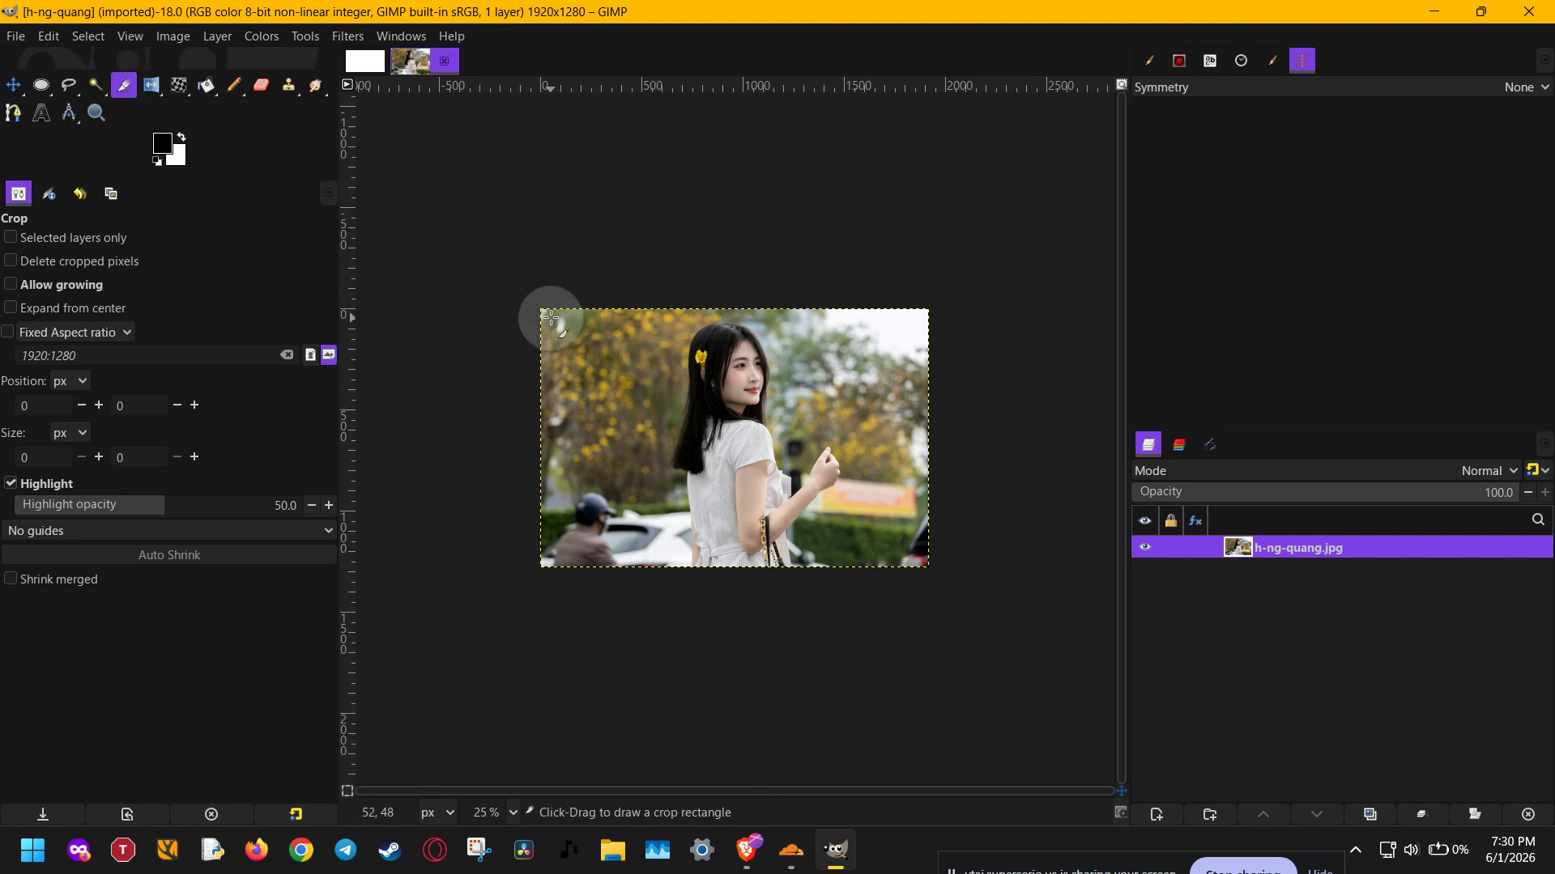
drag(547, 313, 853, 490)
drag(847, 405, 914, 401)
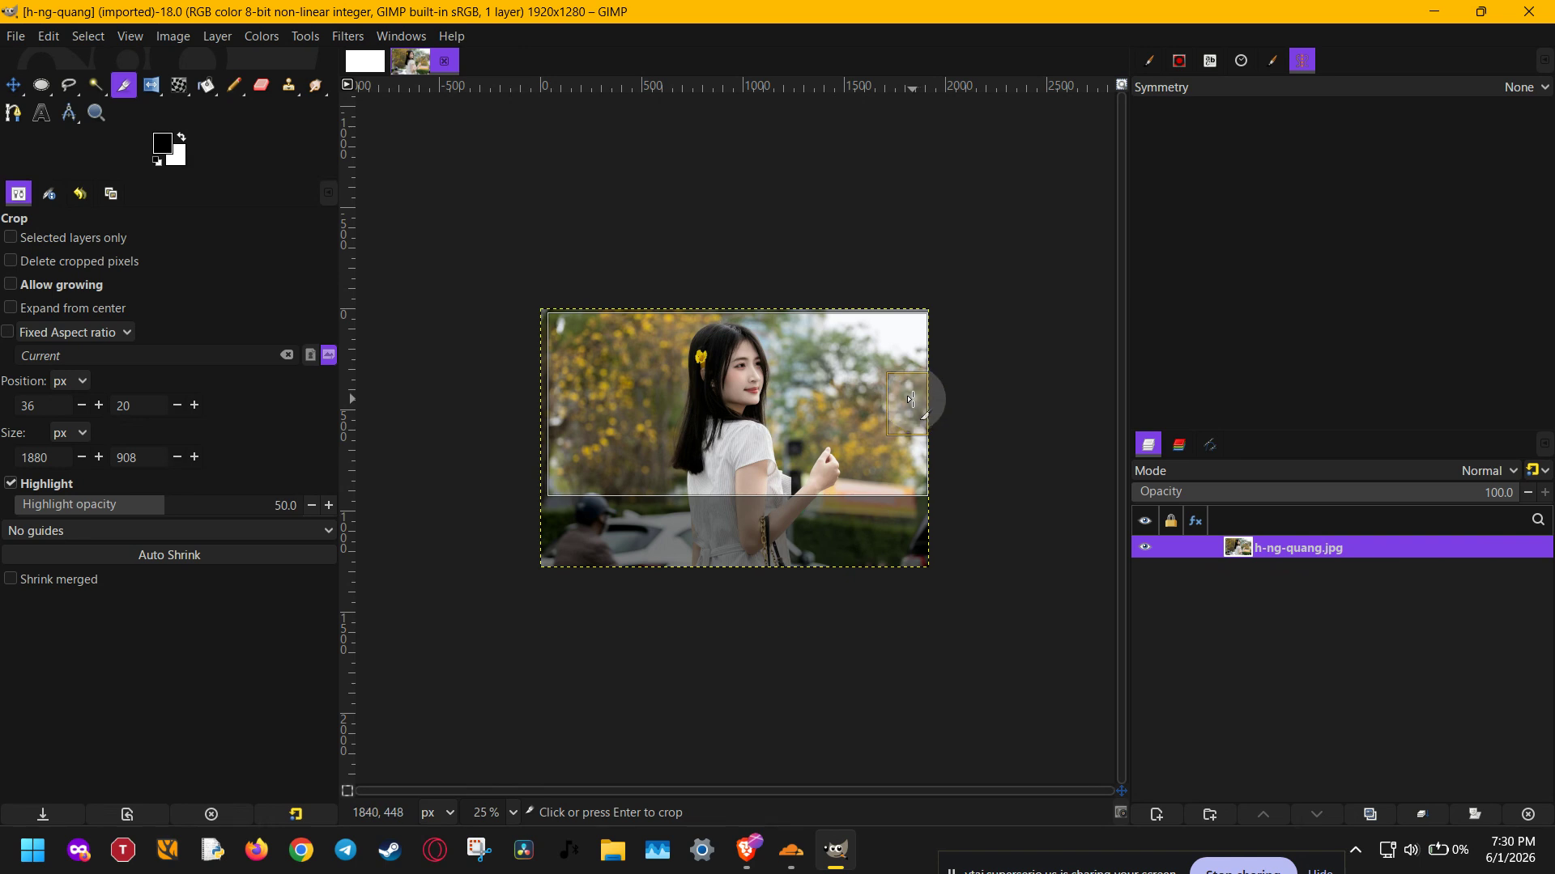
key(Return)
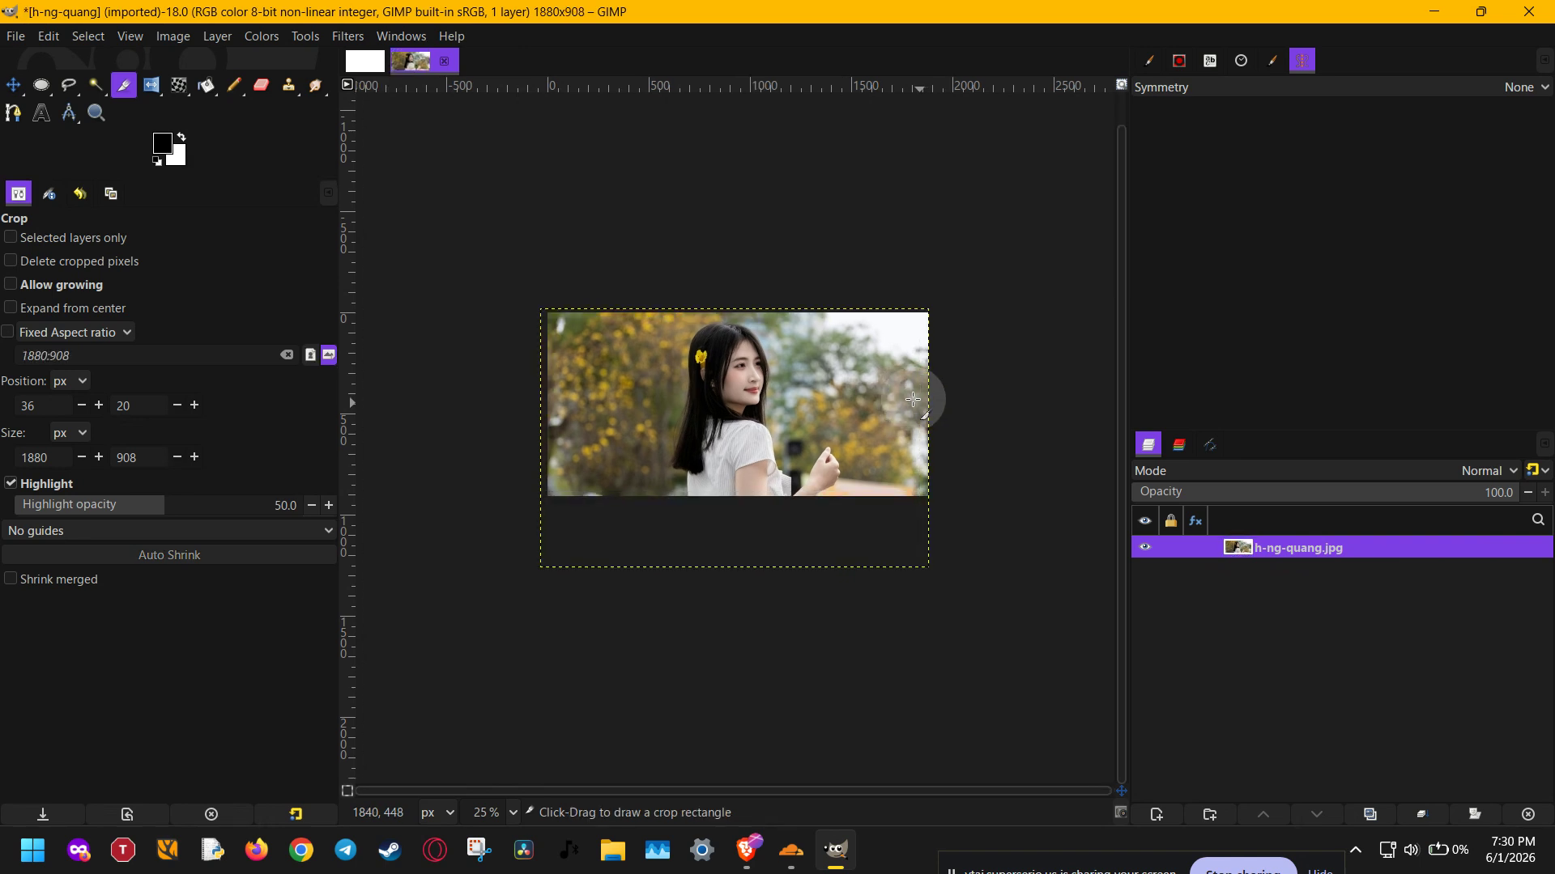
Step: Fit the canvas to the layers so it covers the whole photo layer
scroll(909, 399, up, 2)
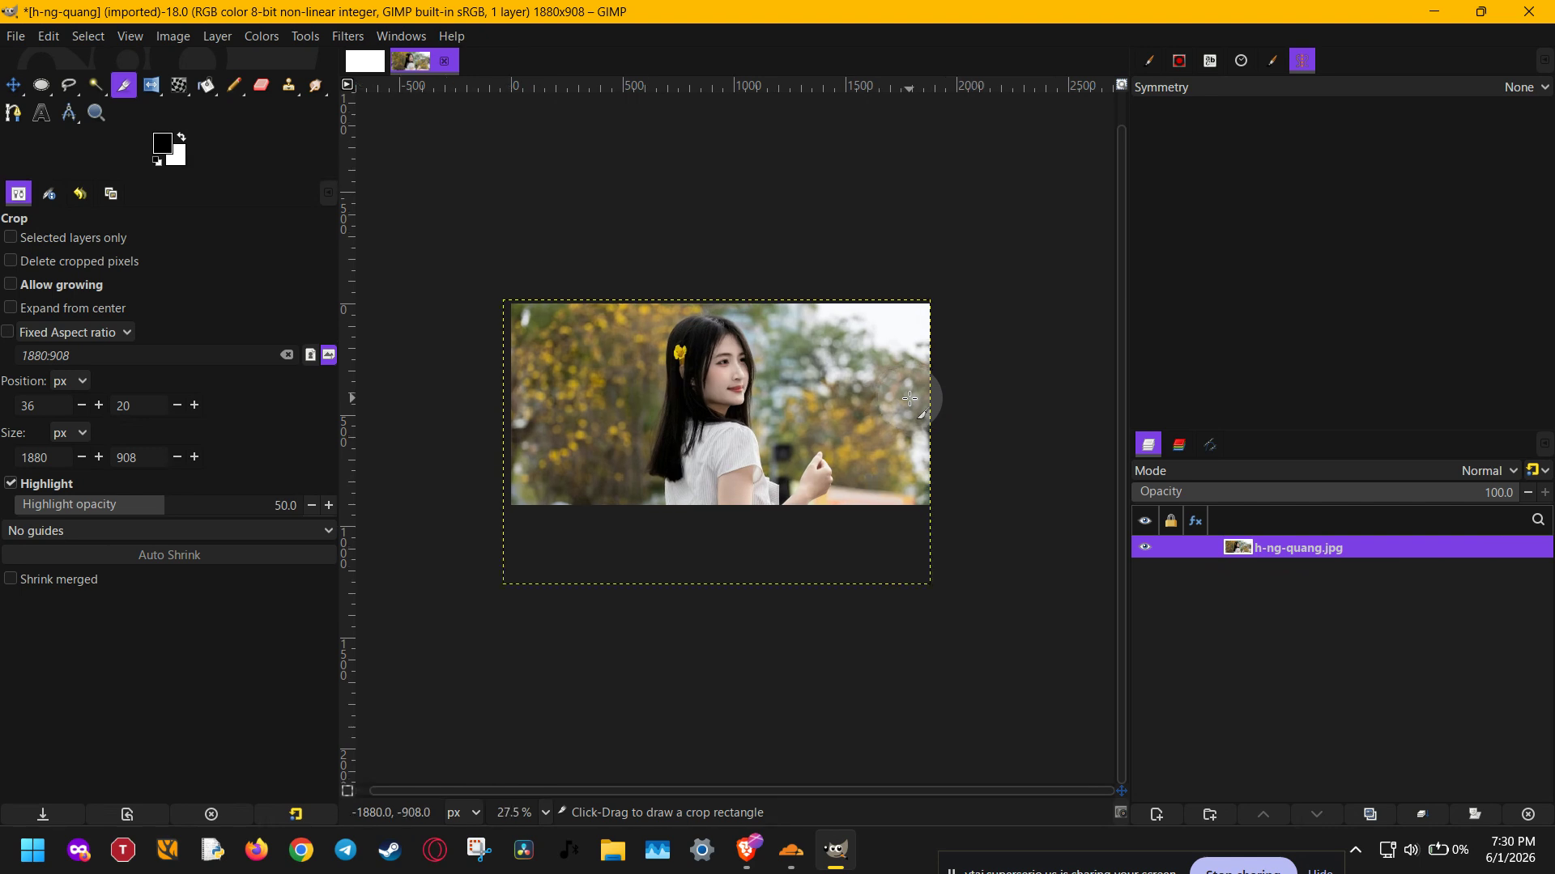
click(173, 37)
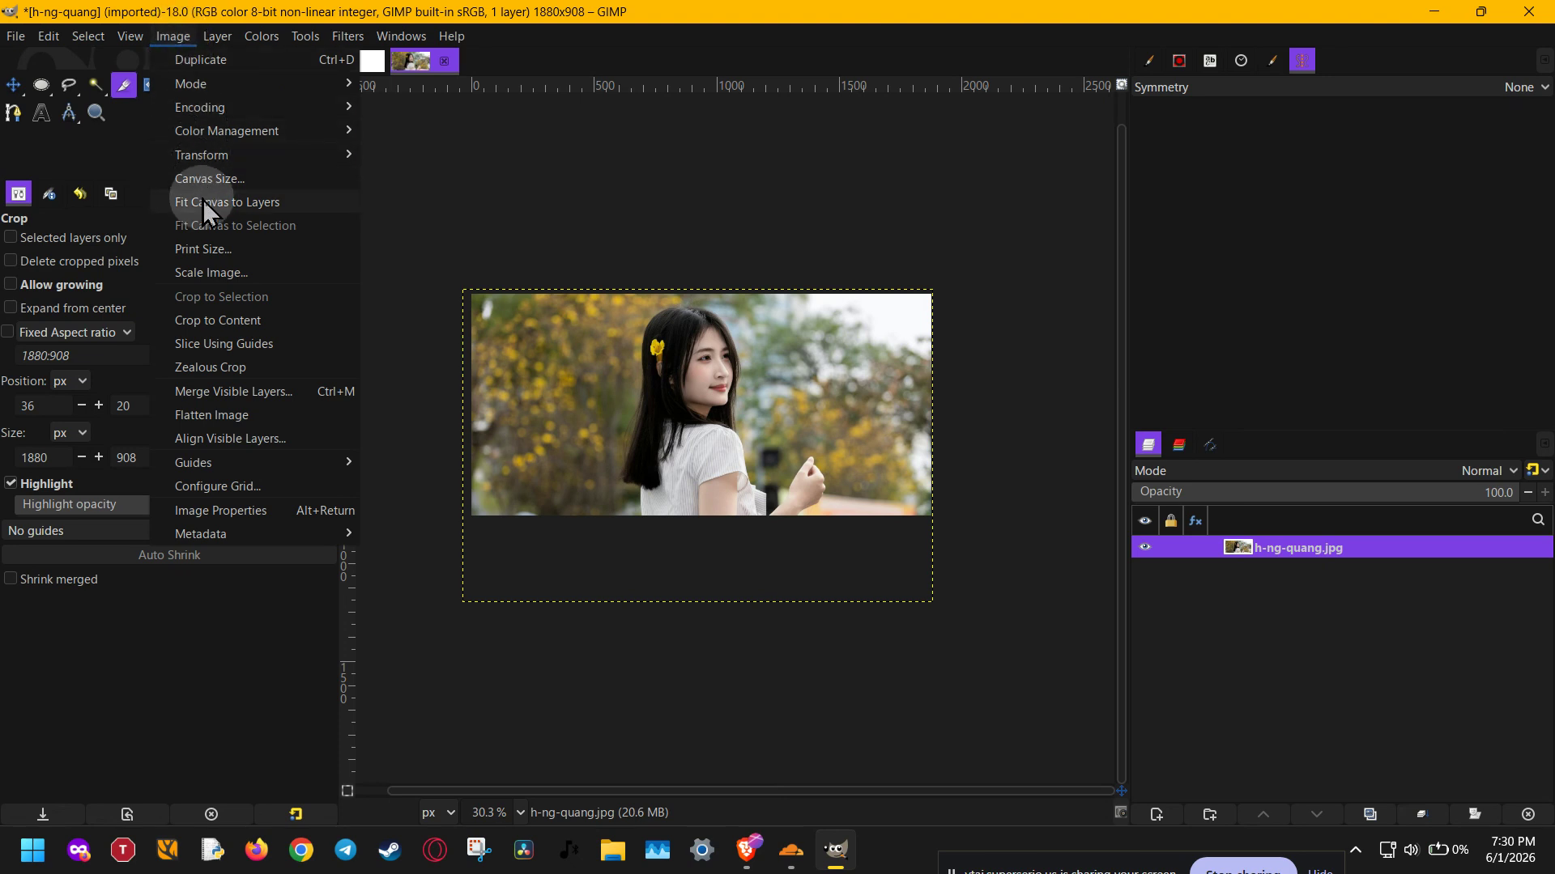
click(276, 202)
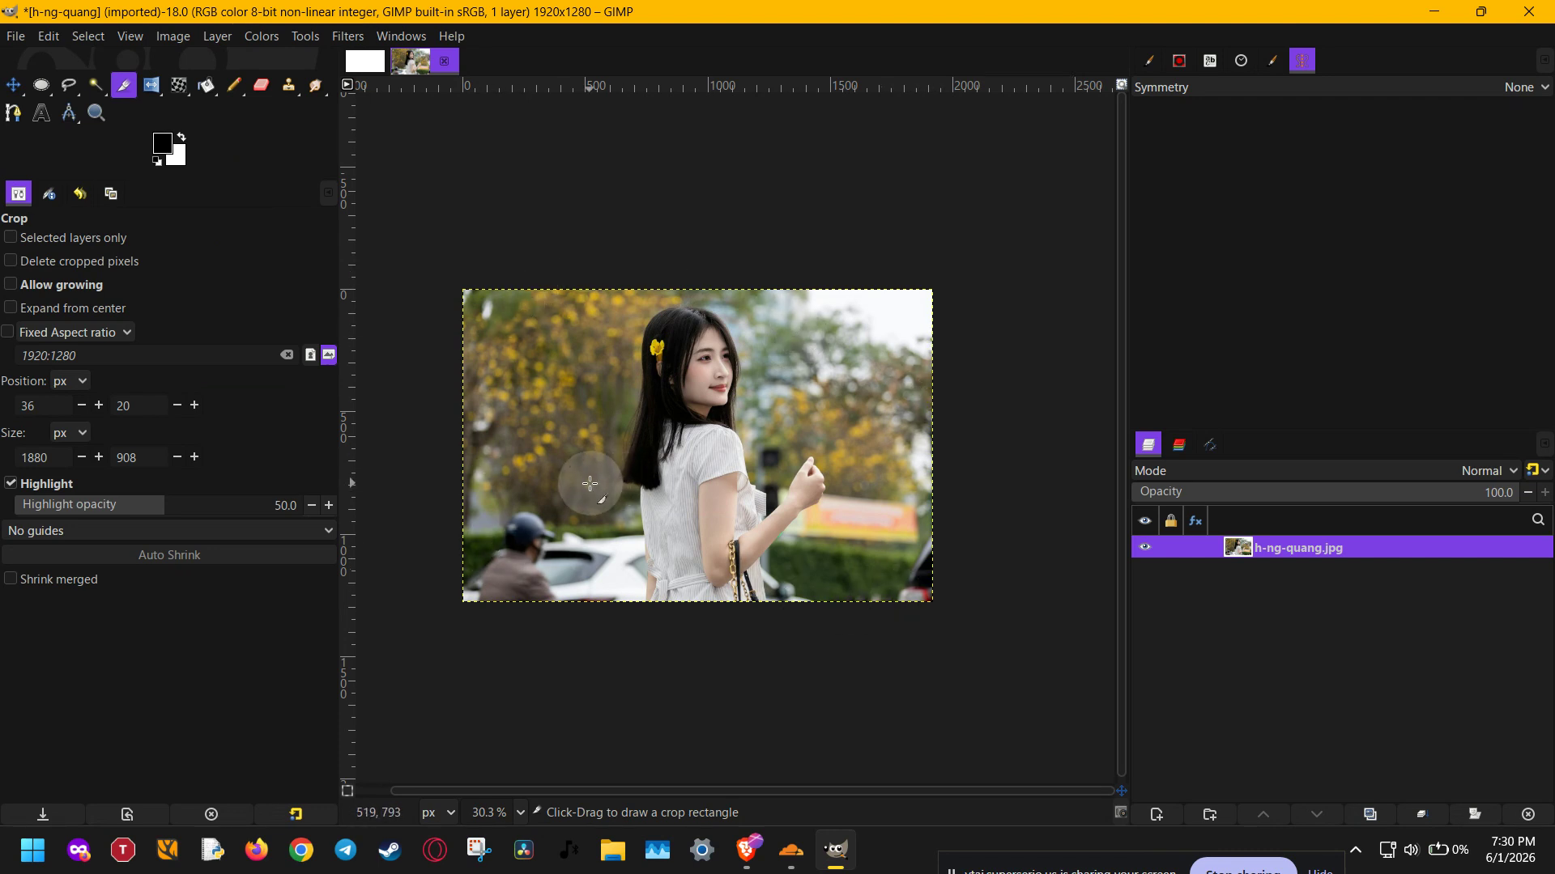
Step: Open the image scaling settings and switch the size unit to percent
scroll(495, 458, up, 1)
scroll(494, 458, up, 1)
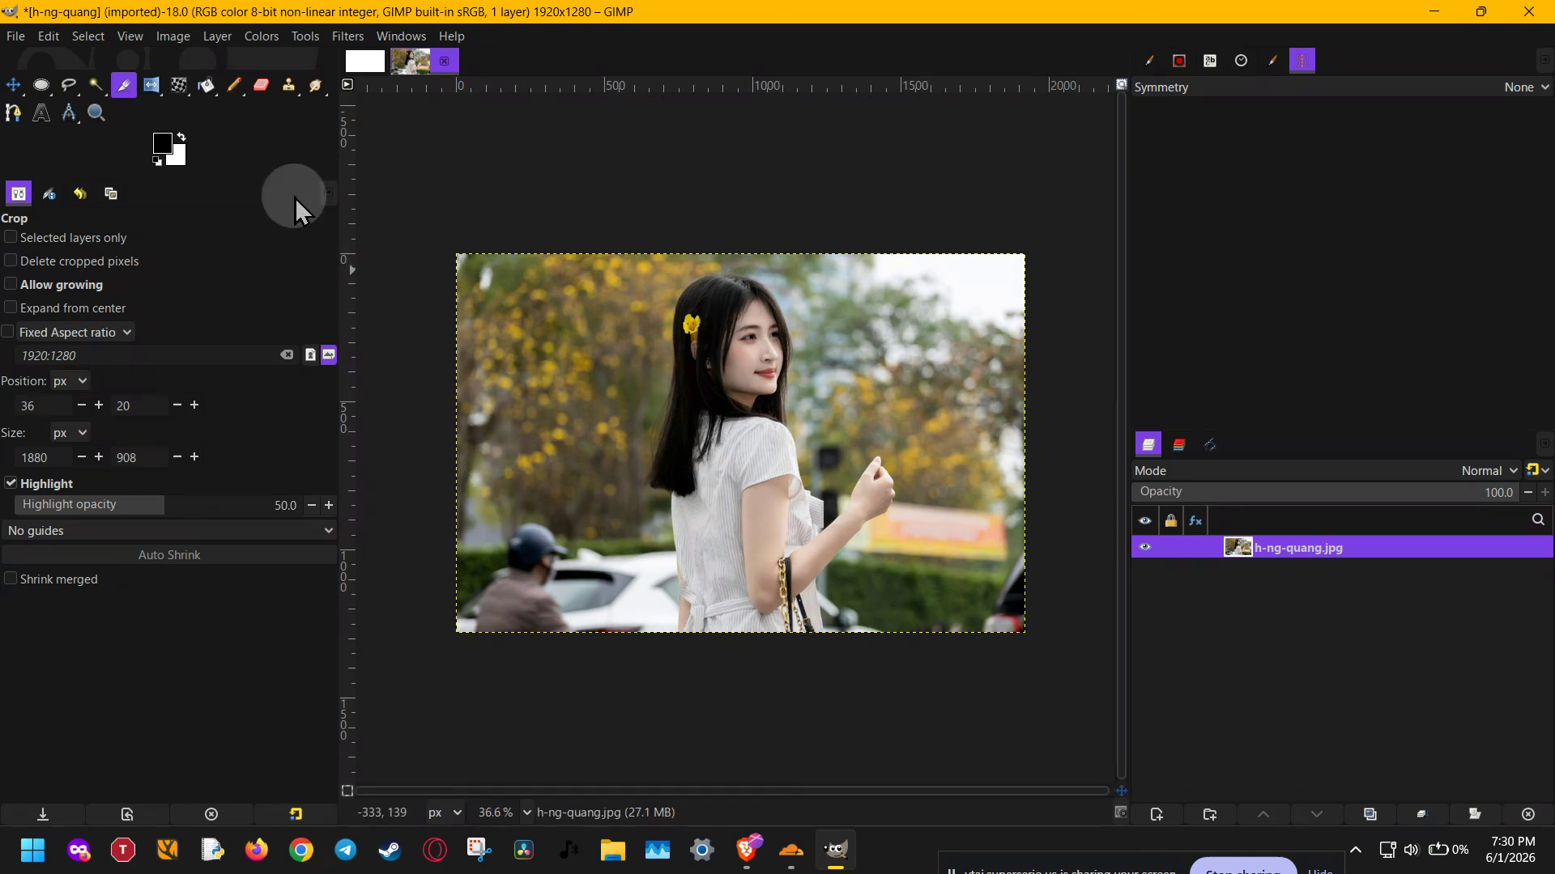
click(173, 37)
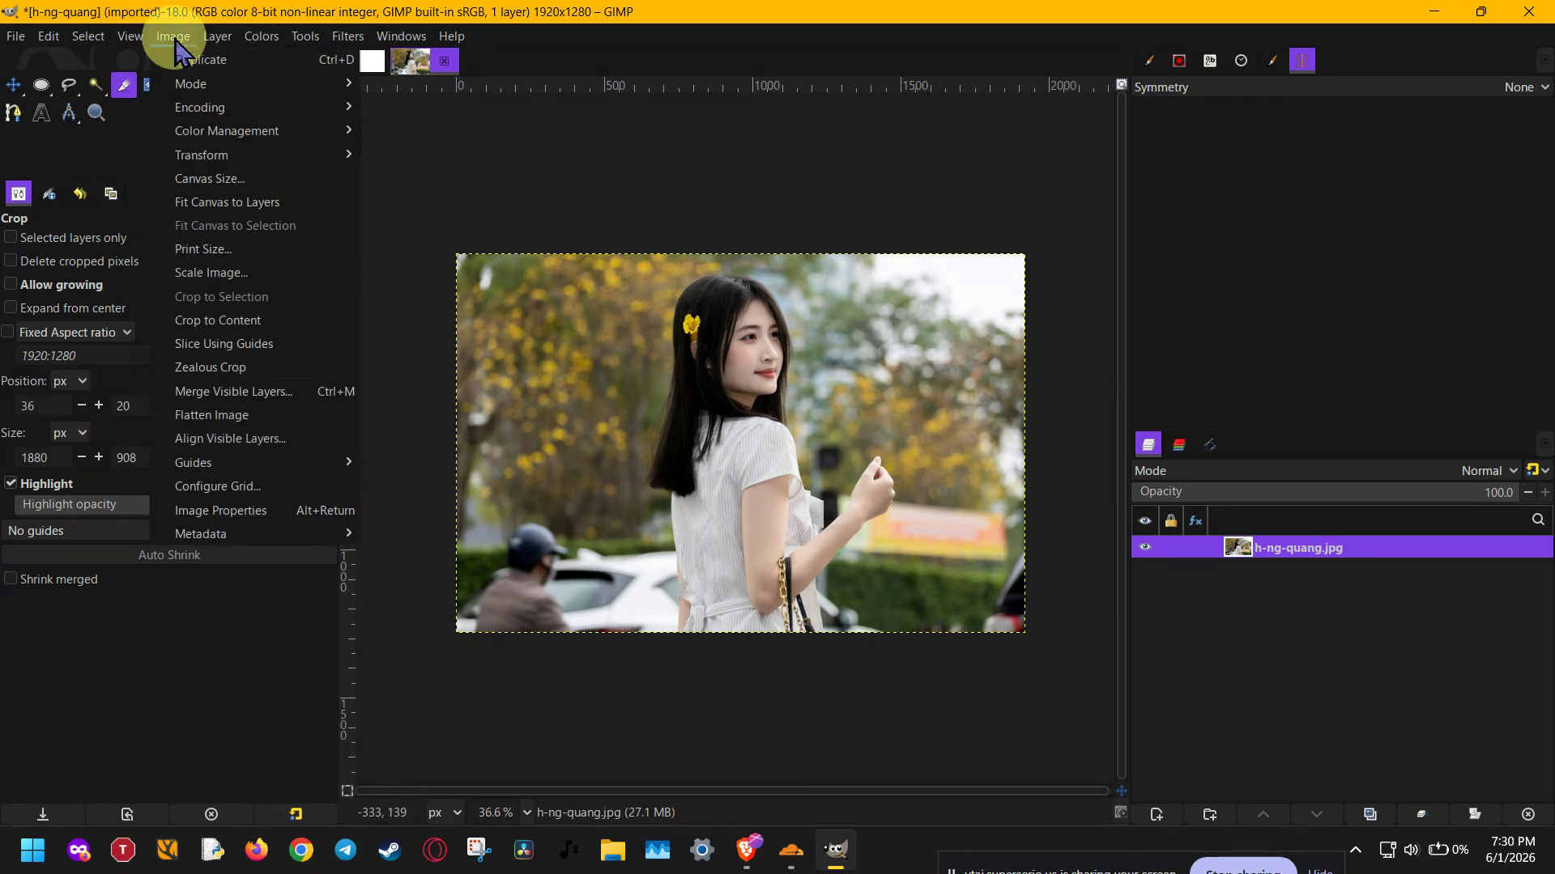
click(239, 273)
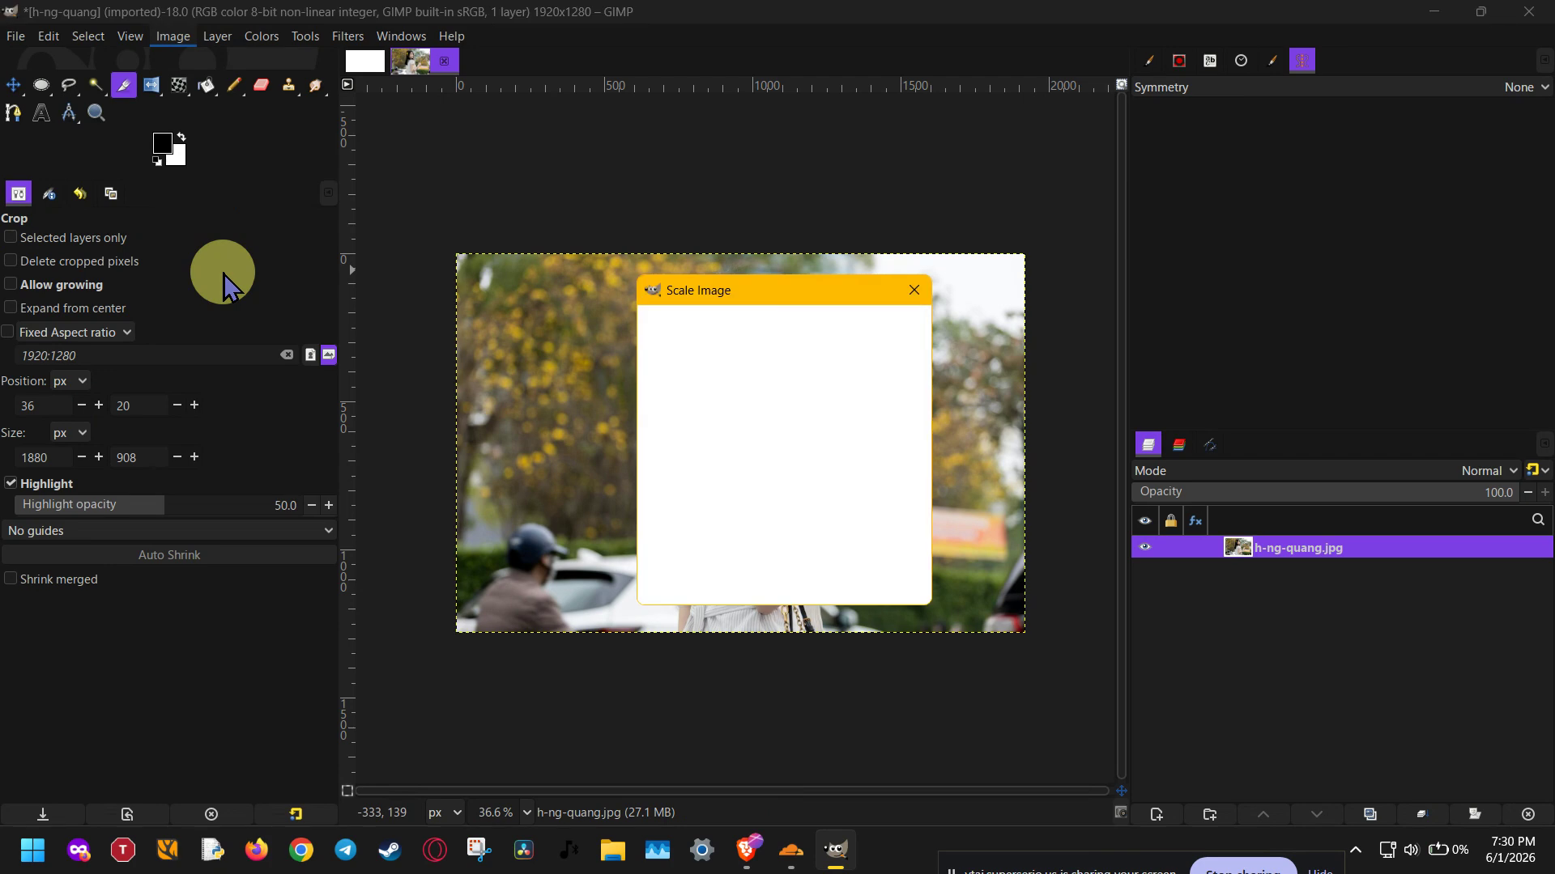
click(873, 417)
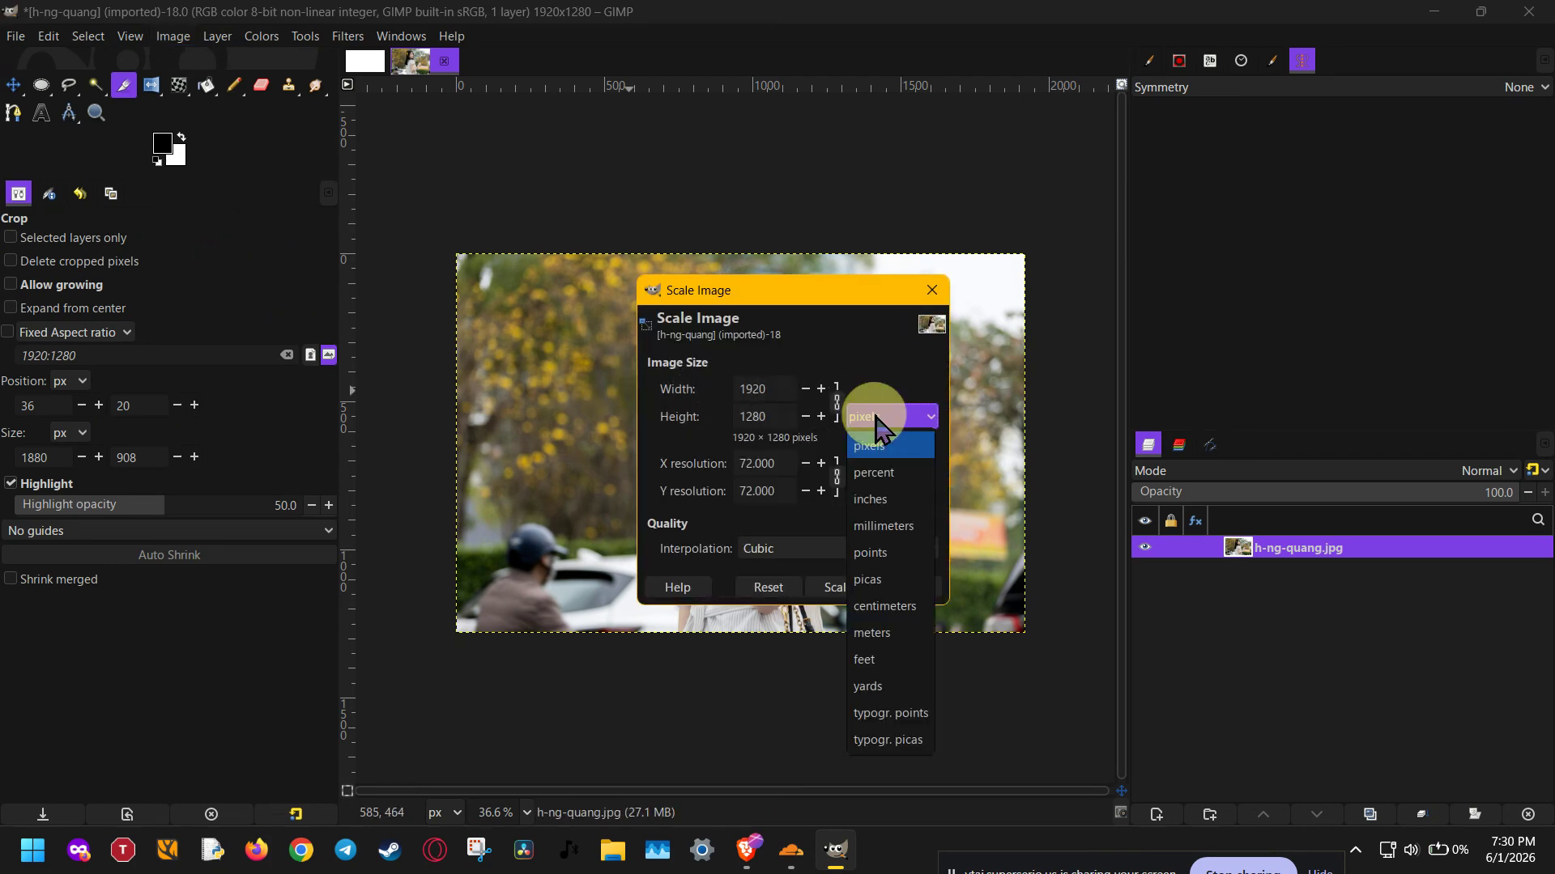
click(893, 481)
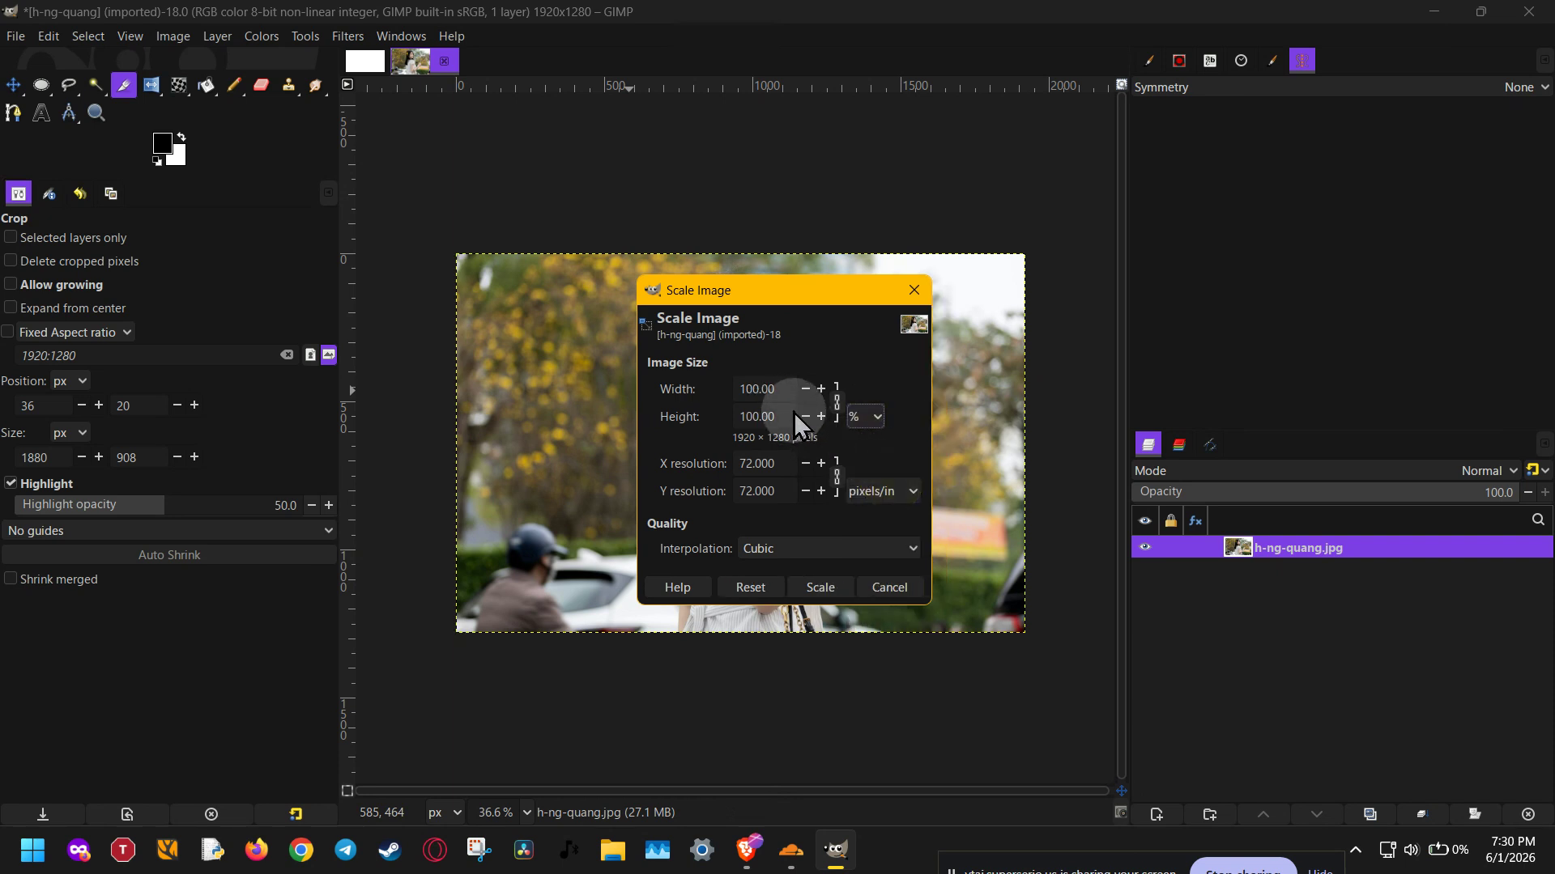
click(836, 397)
click(754, 392)
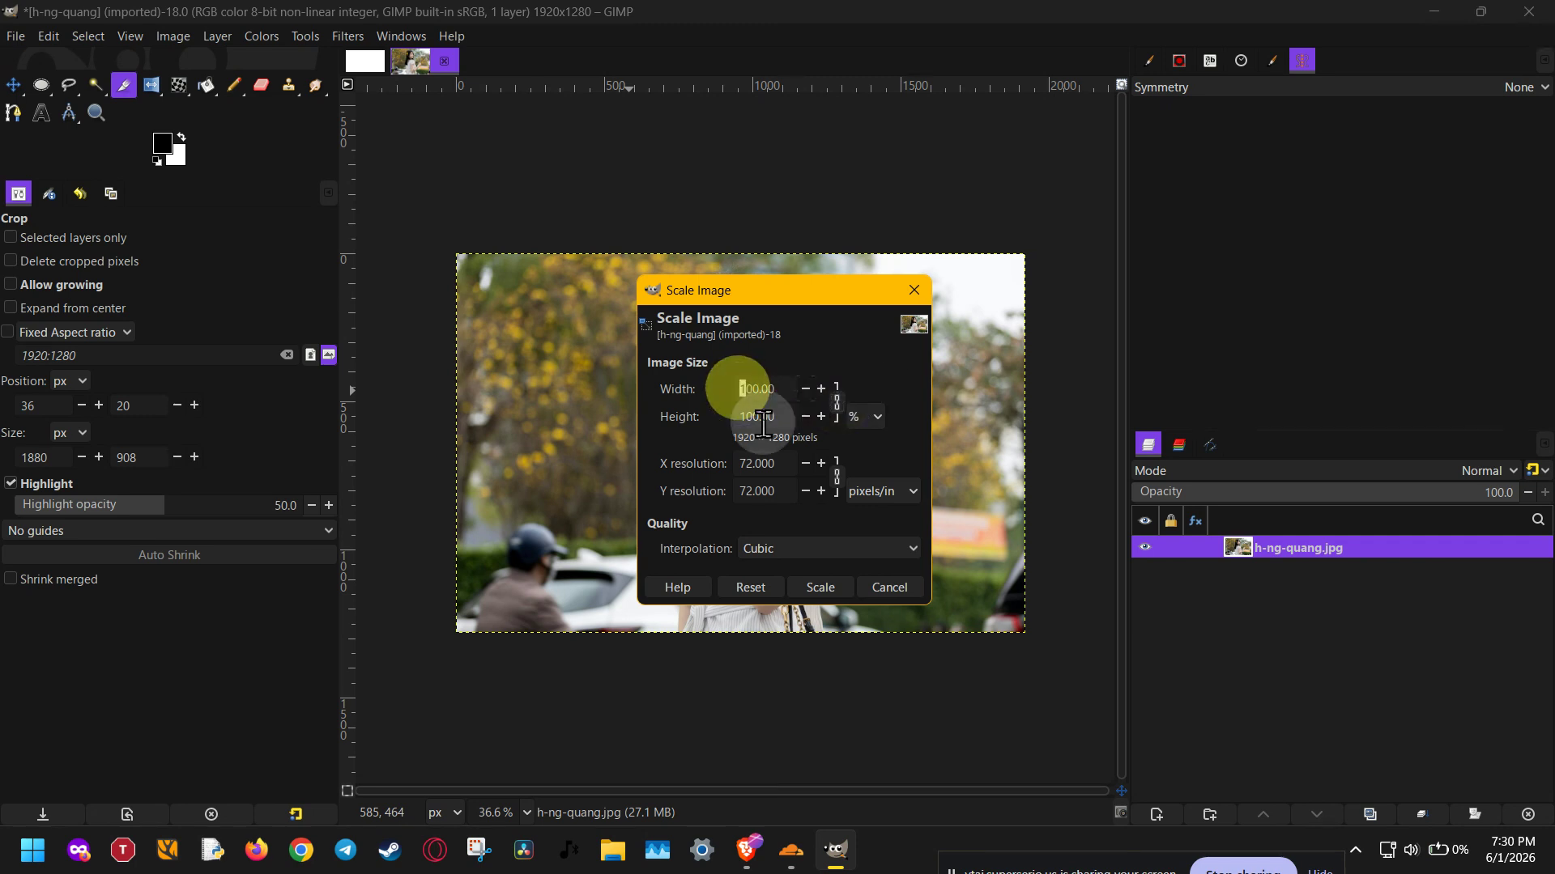
click(847, 583)
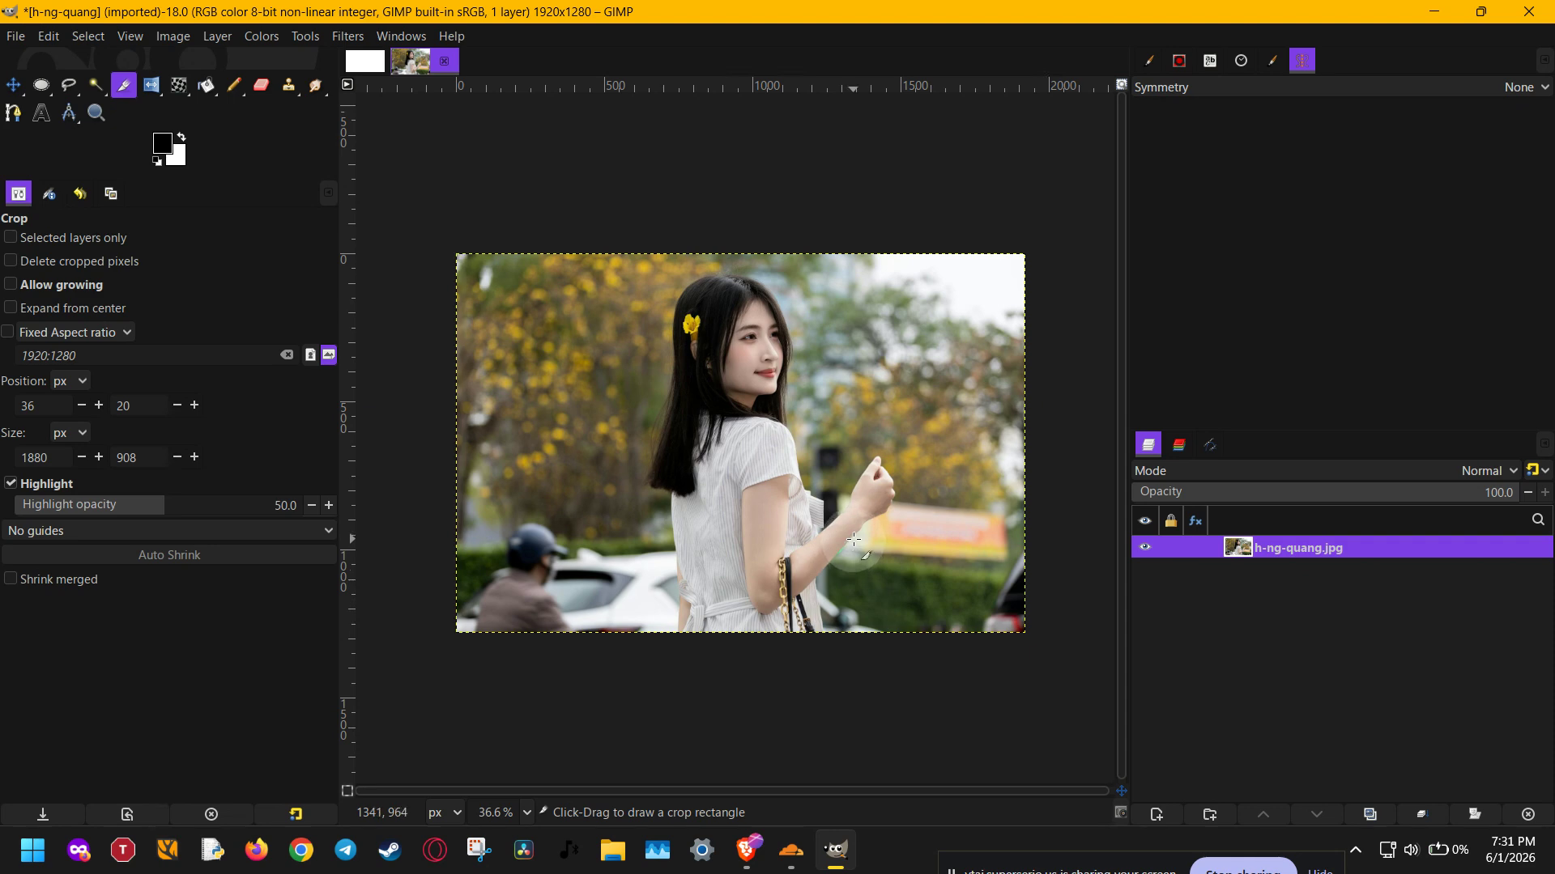
Step: Add an alpha channel to the photo layer, and duplicate it with the original layer hidden
right_click(1331, 550)
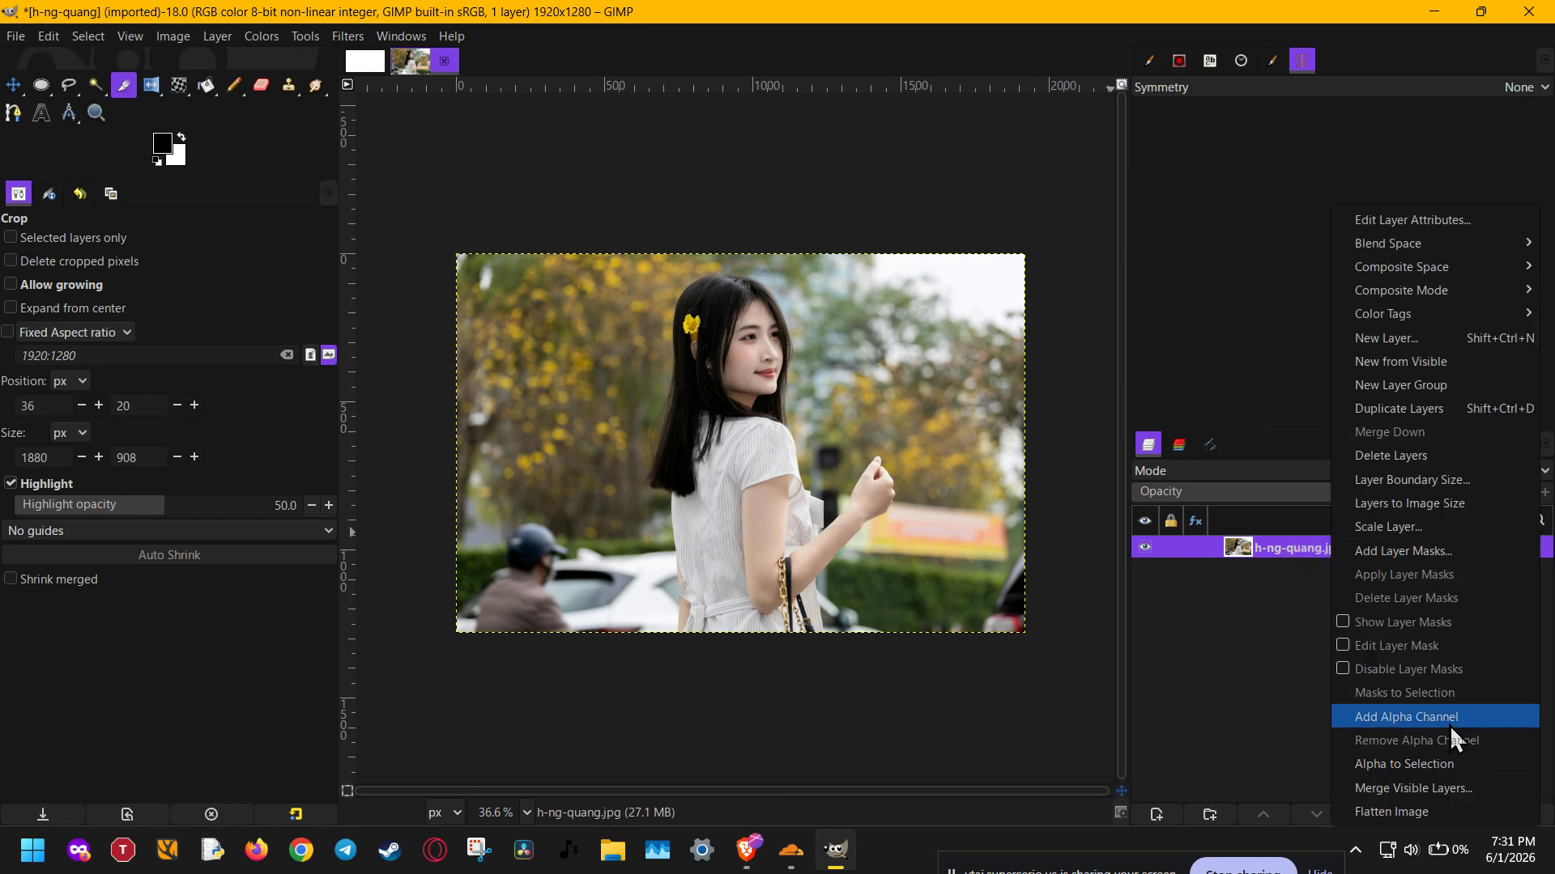
click(1381, 722)
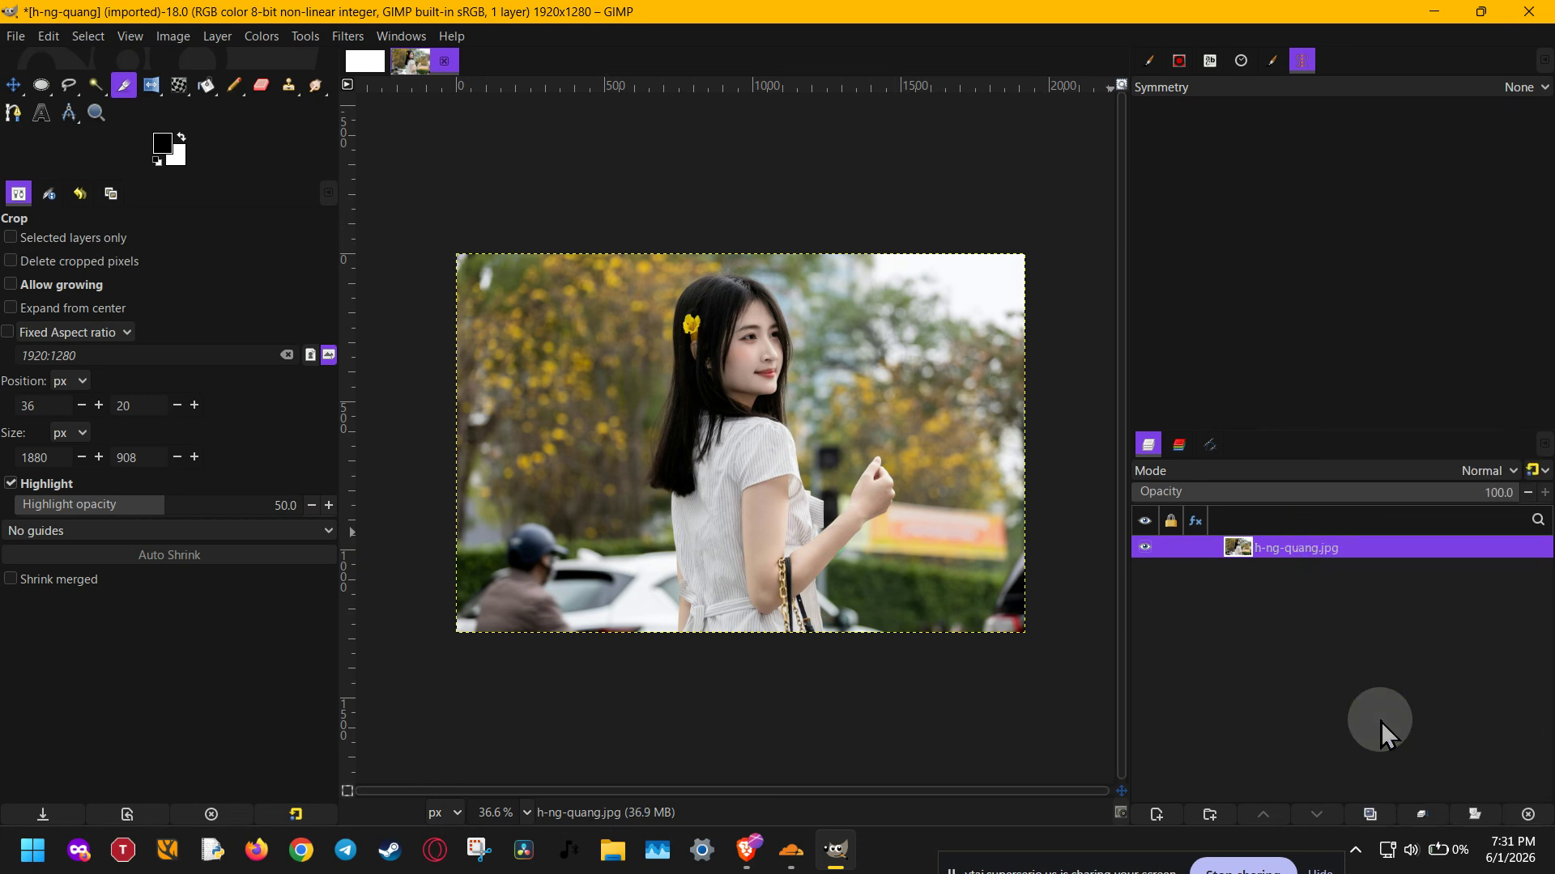
click(1381, 819)
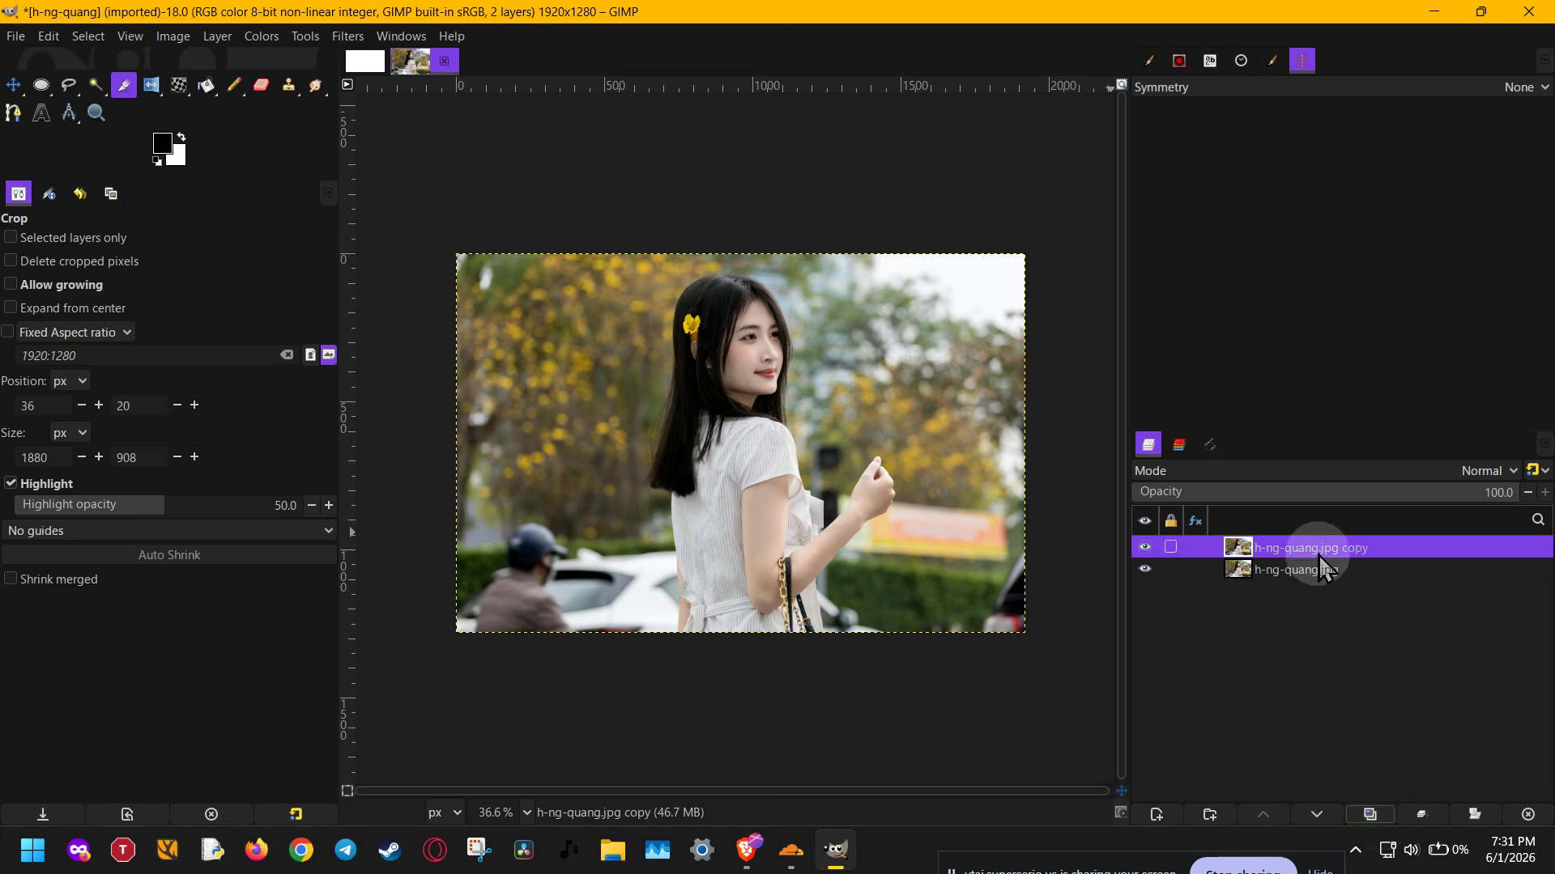
click(1145, 569)
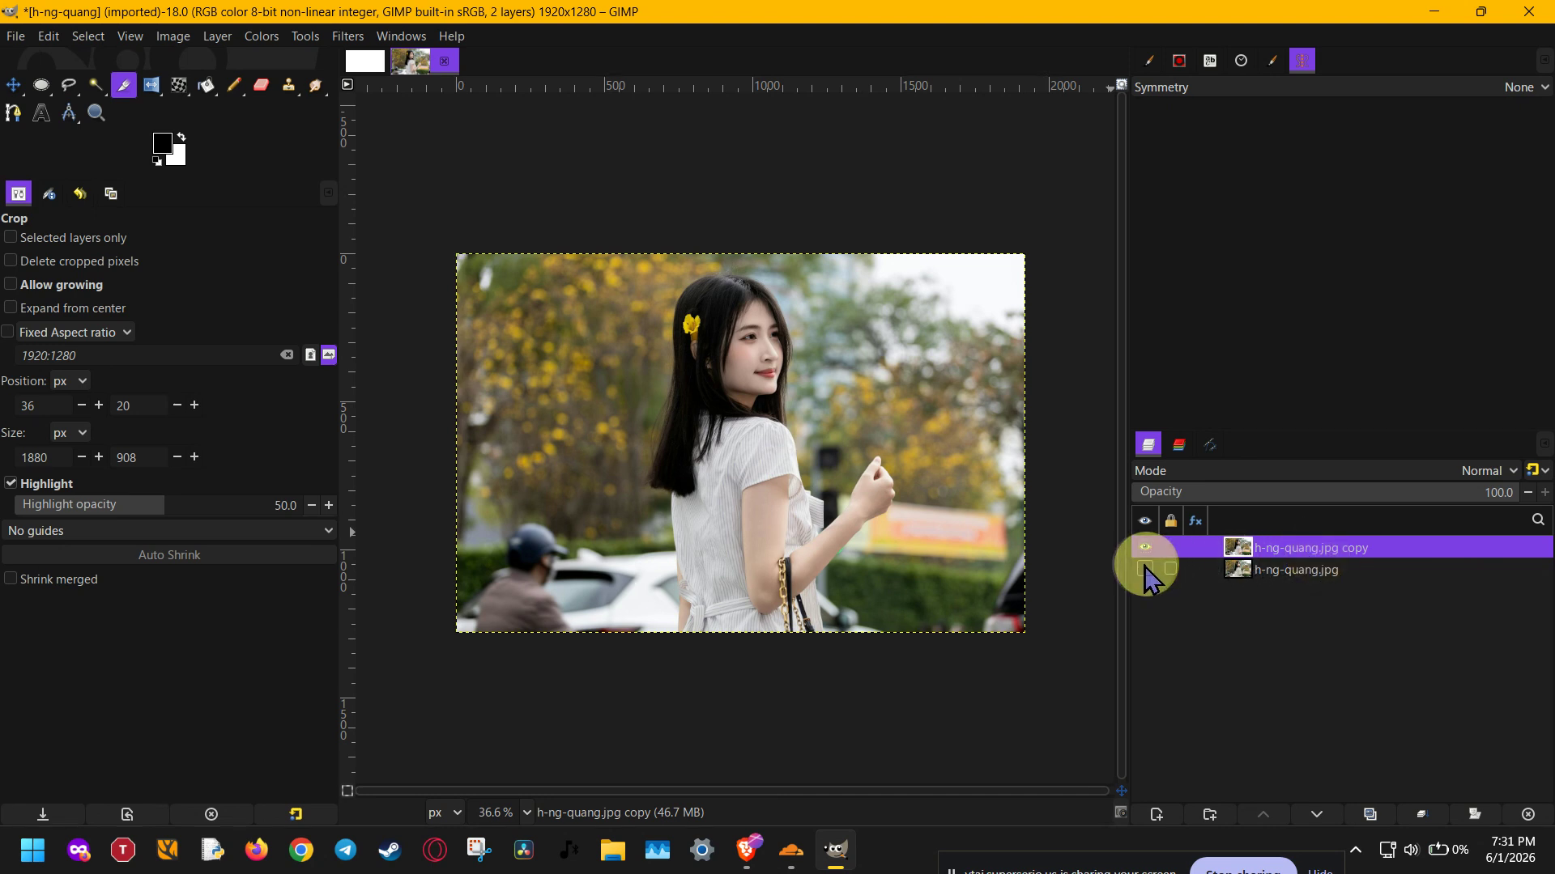
Step: Select a patch of the green hedge near the raised arm with Fuzzy Select at a threshold of 3.0
key(u)
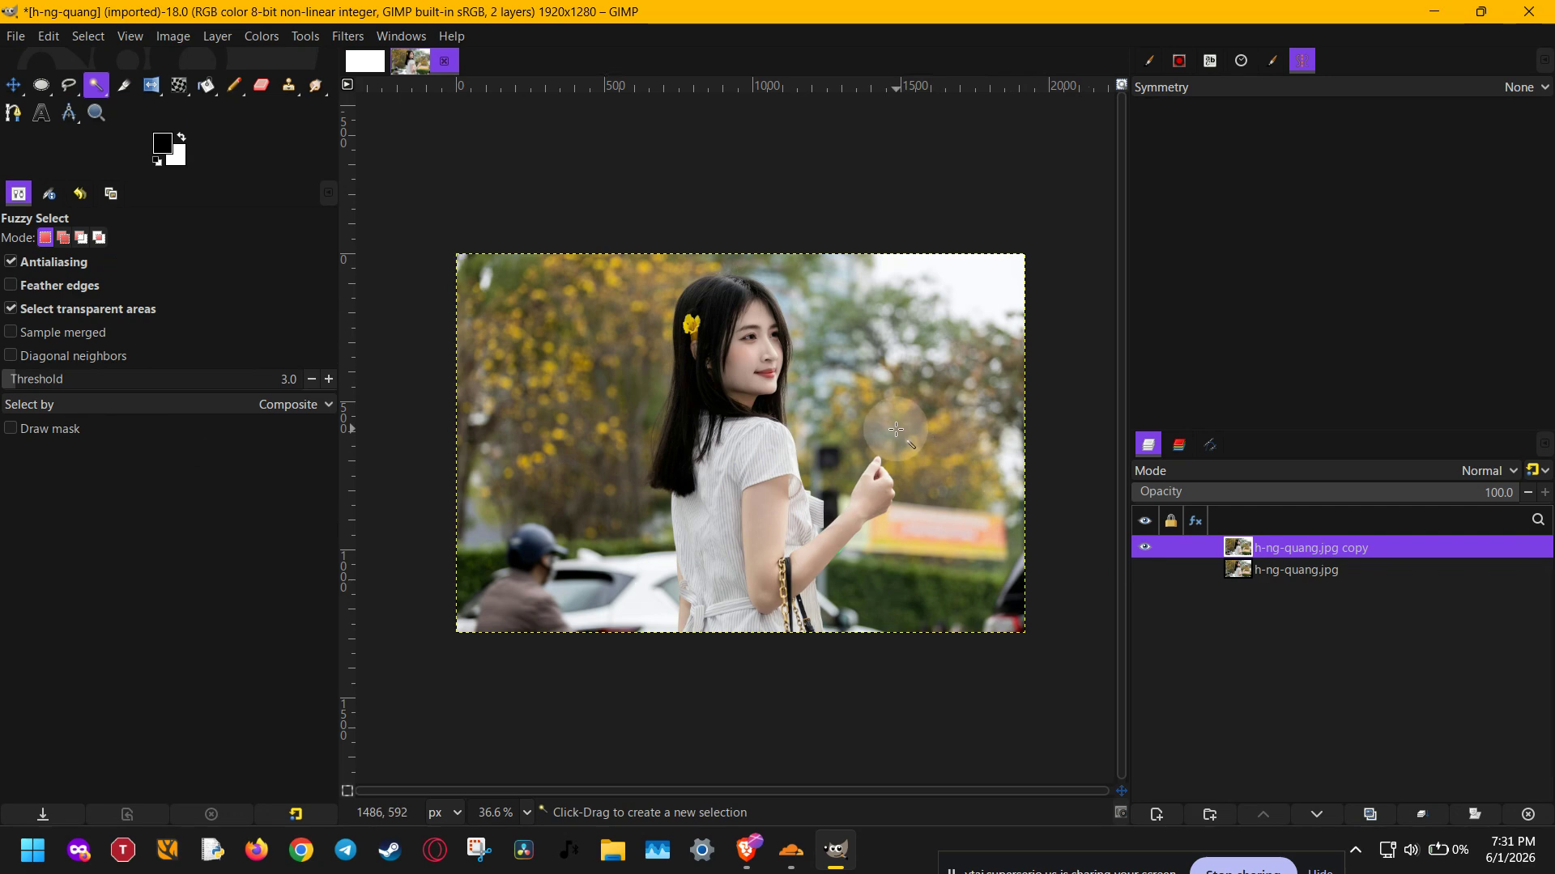
scroll(894, 428, up, 2)
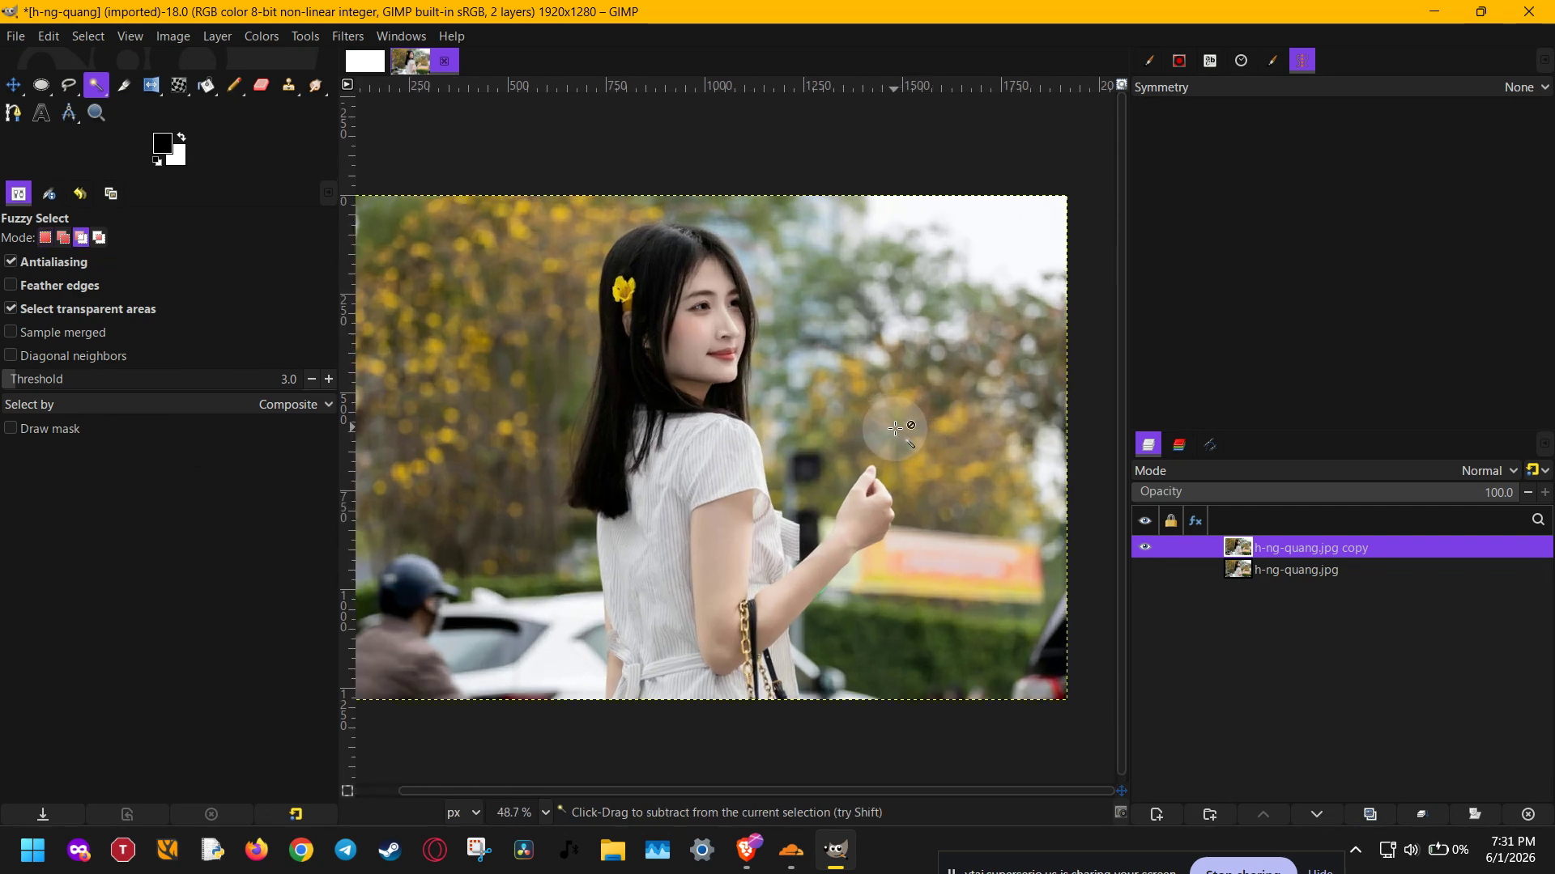
click(939, 630)
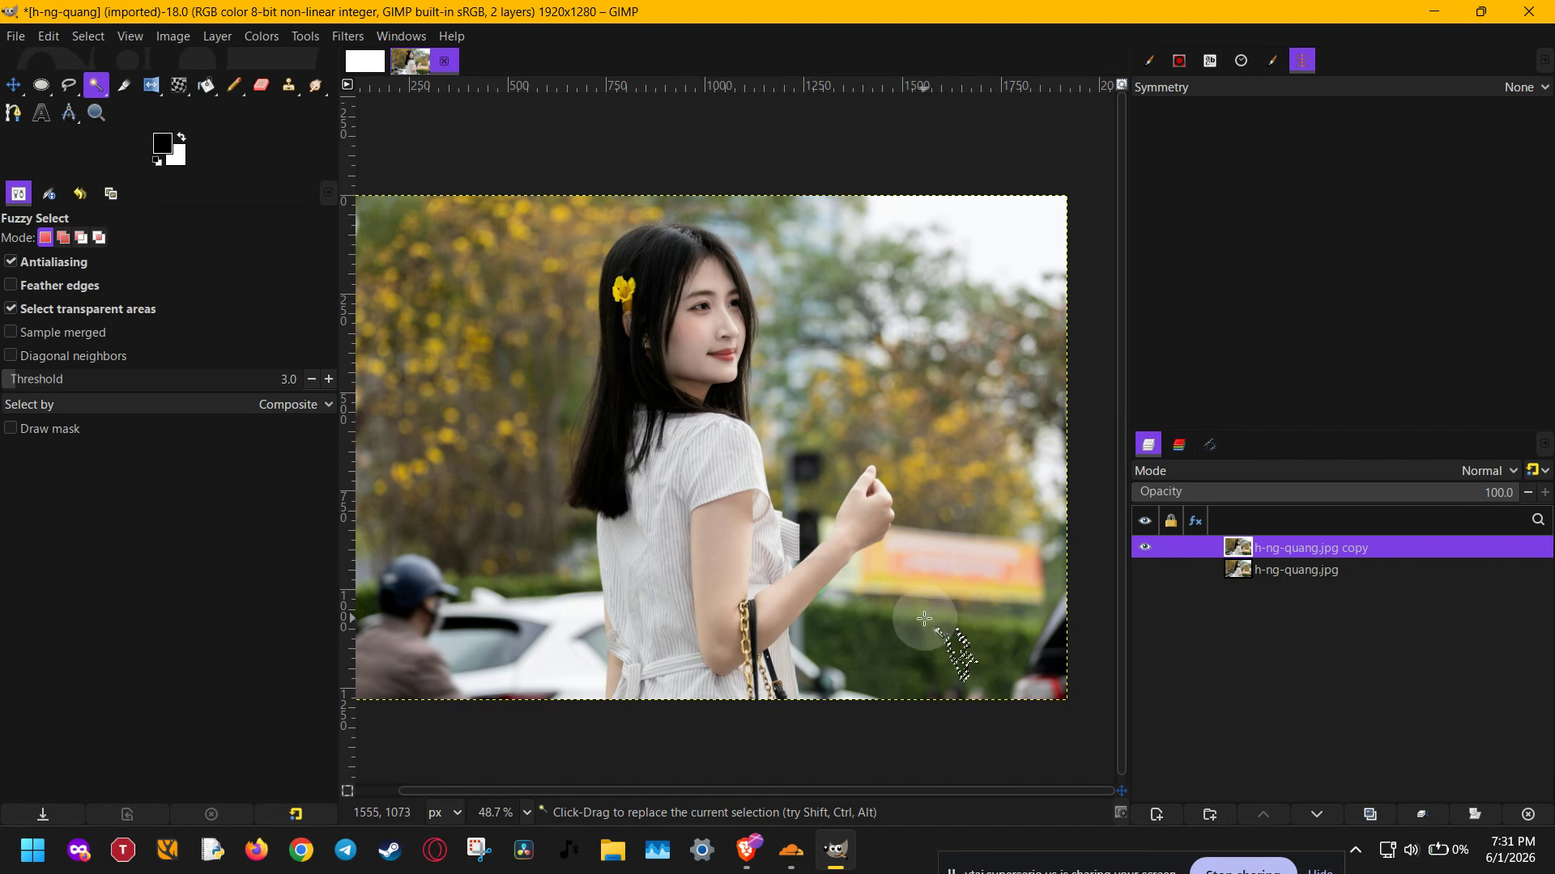
click(41, 379)
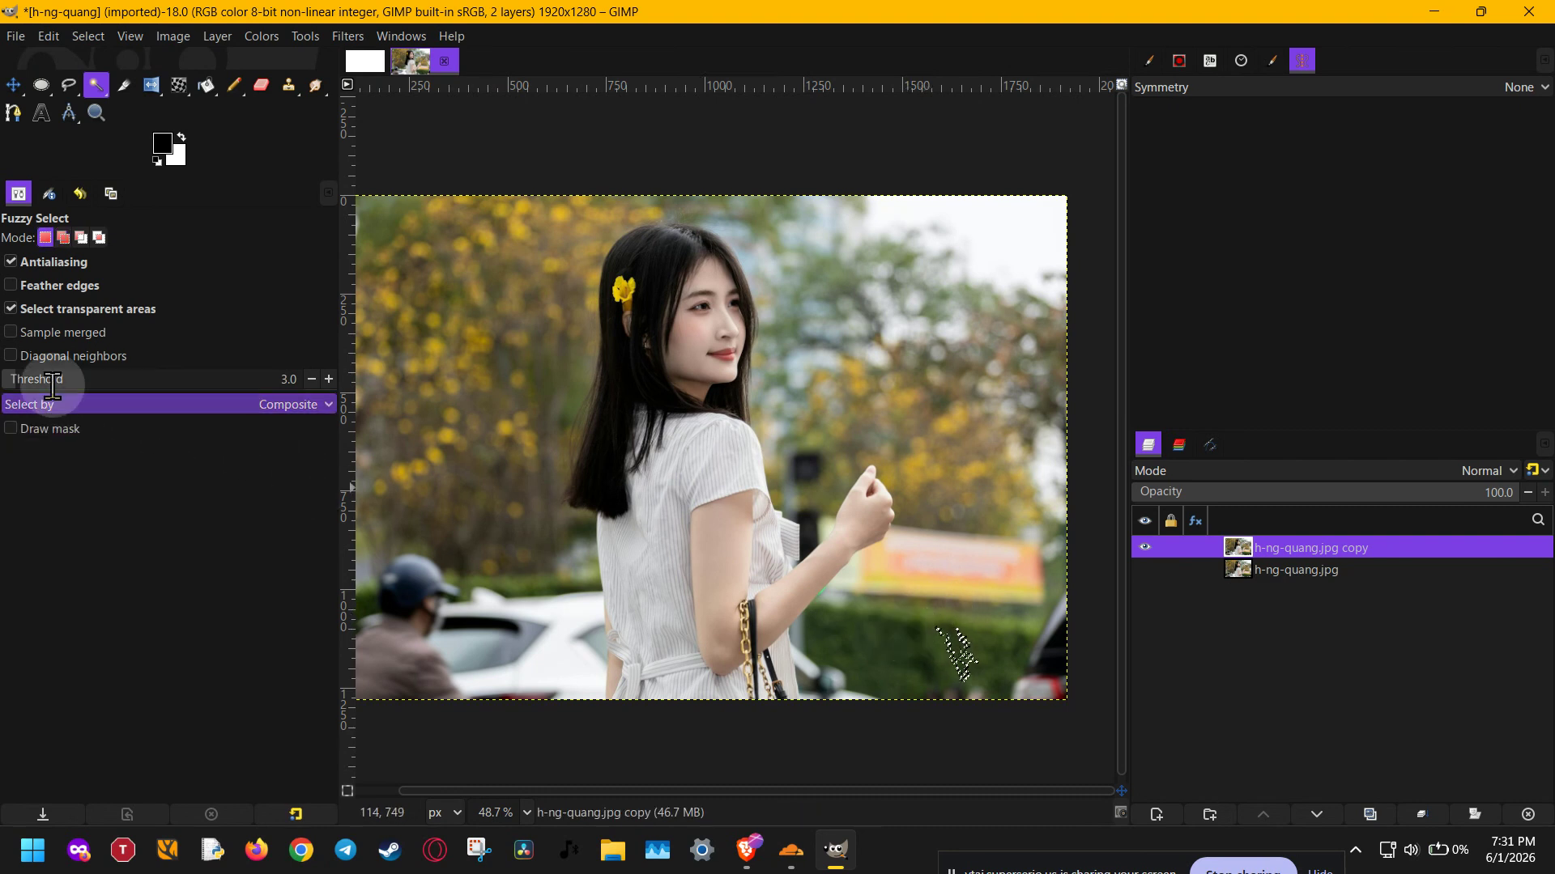
Step: Select and delete the sky and foliage regions on both sides of the woman with Fuzzy Select at a threshold of about 31
click(931, 389)
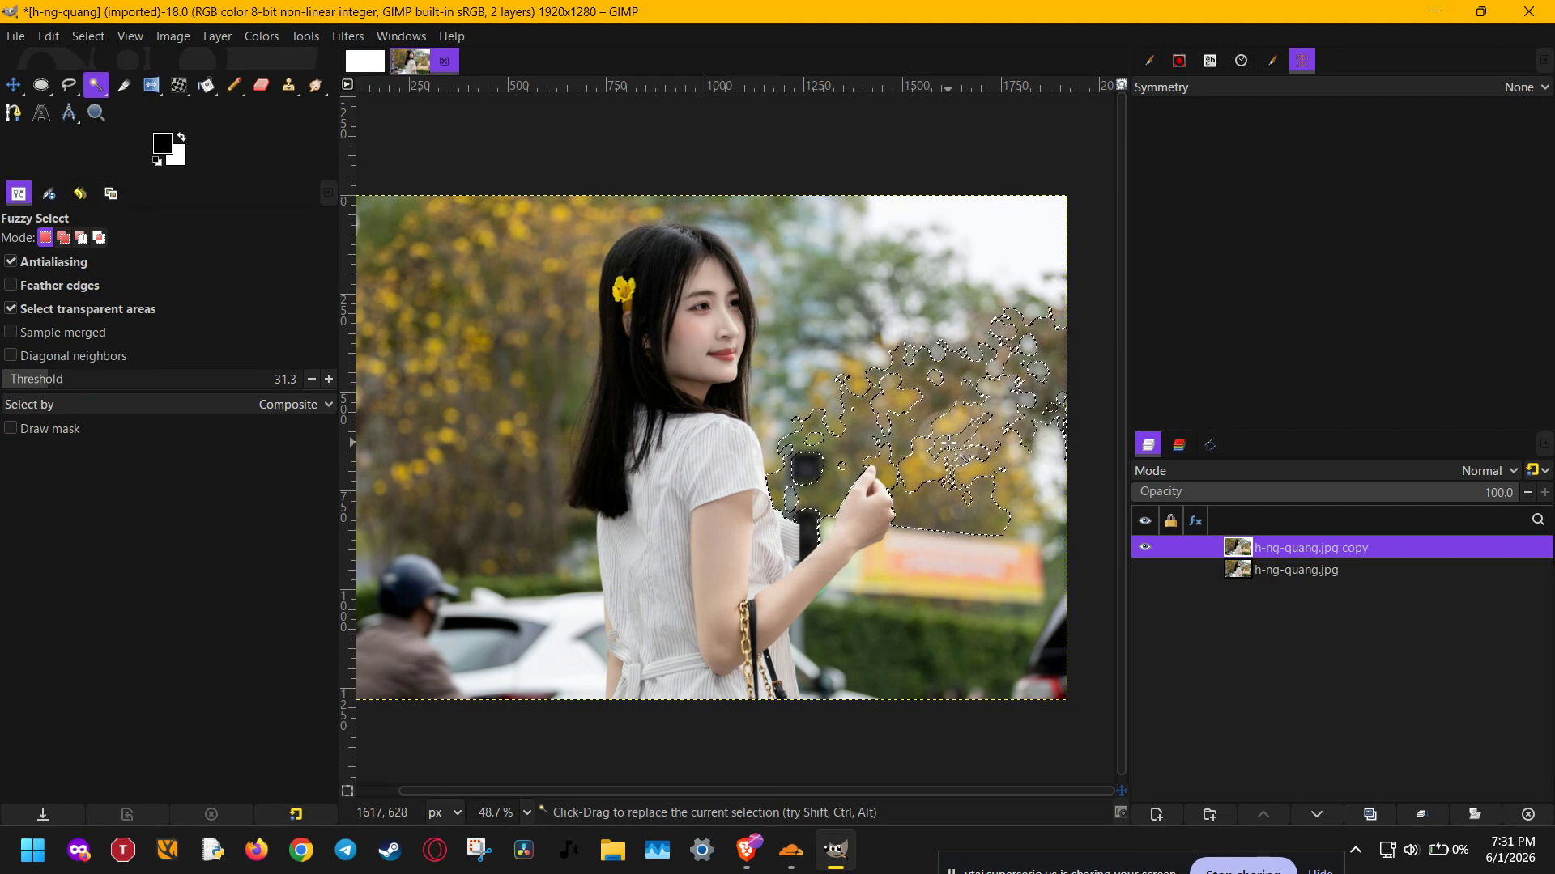
key(Delete)
click(913, 304)
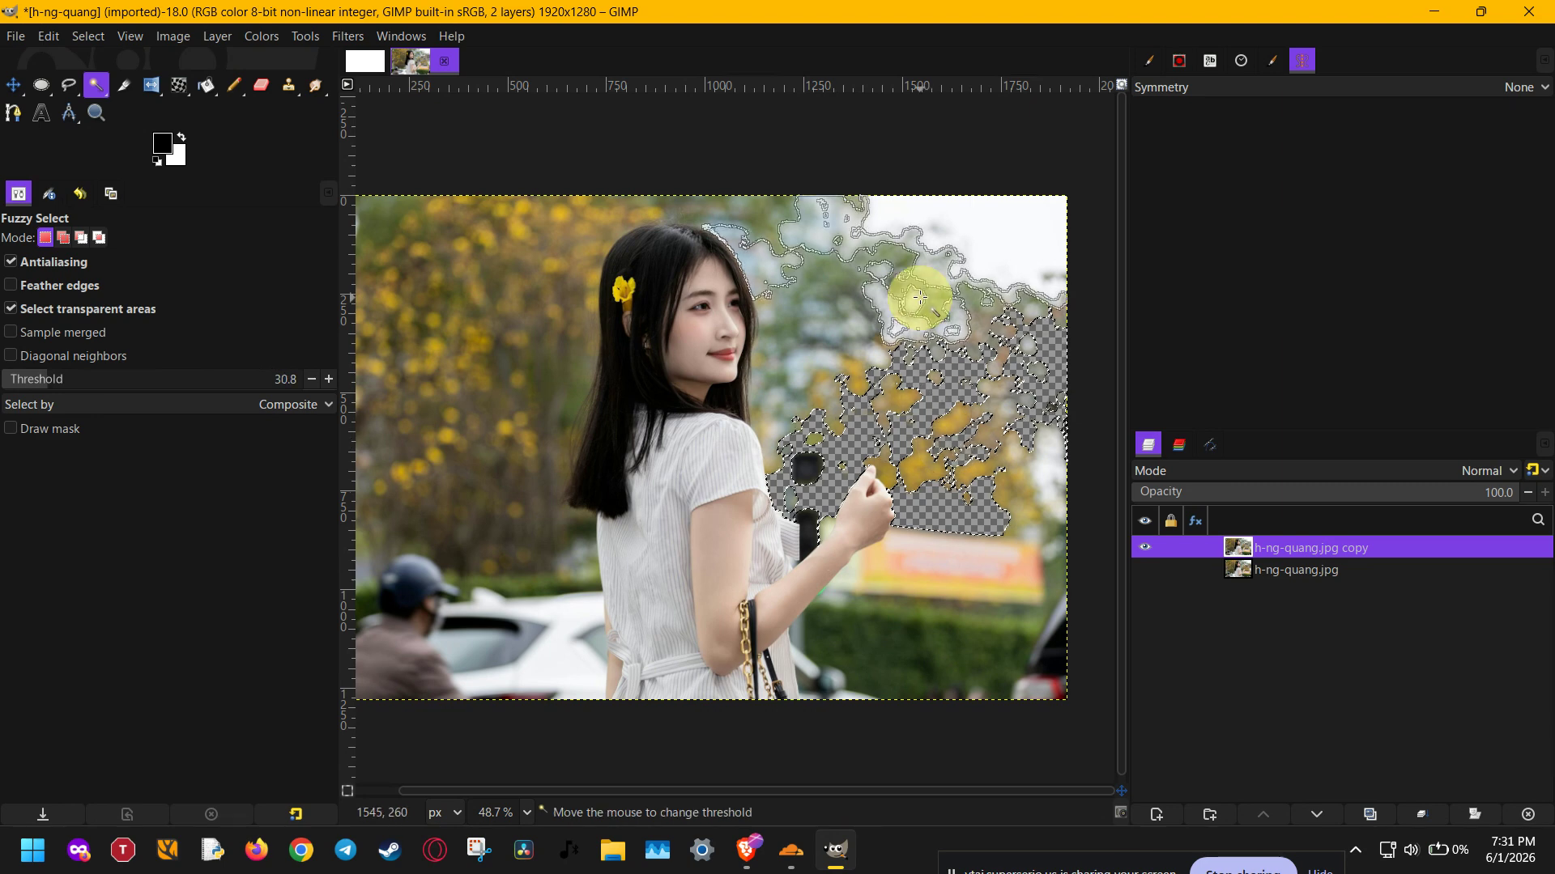
key(Delete)
click(959, 236)
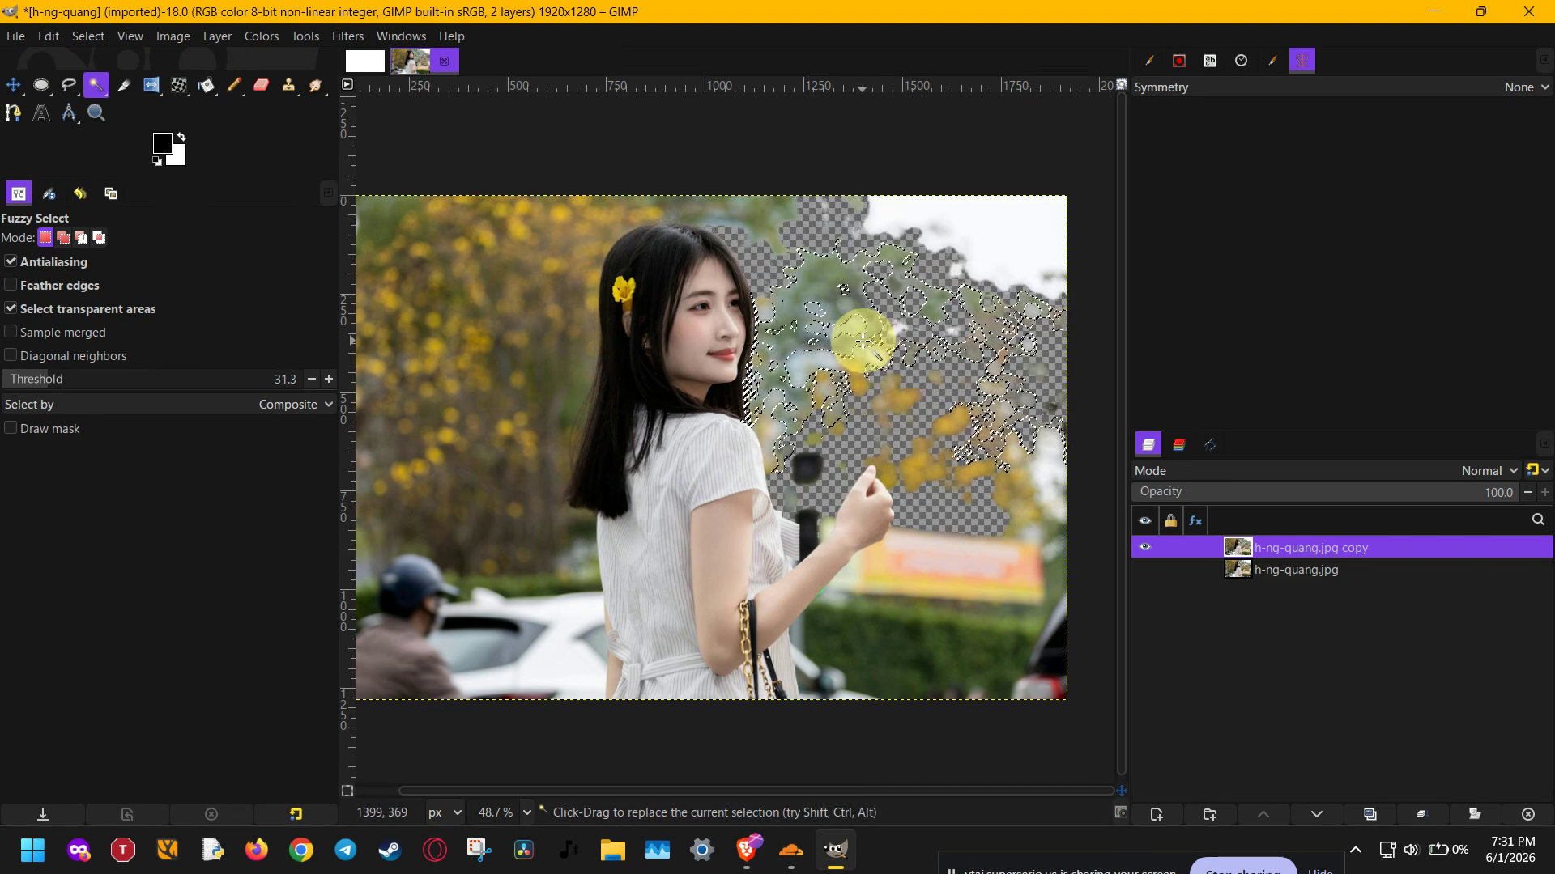
key(Delete)
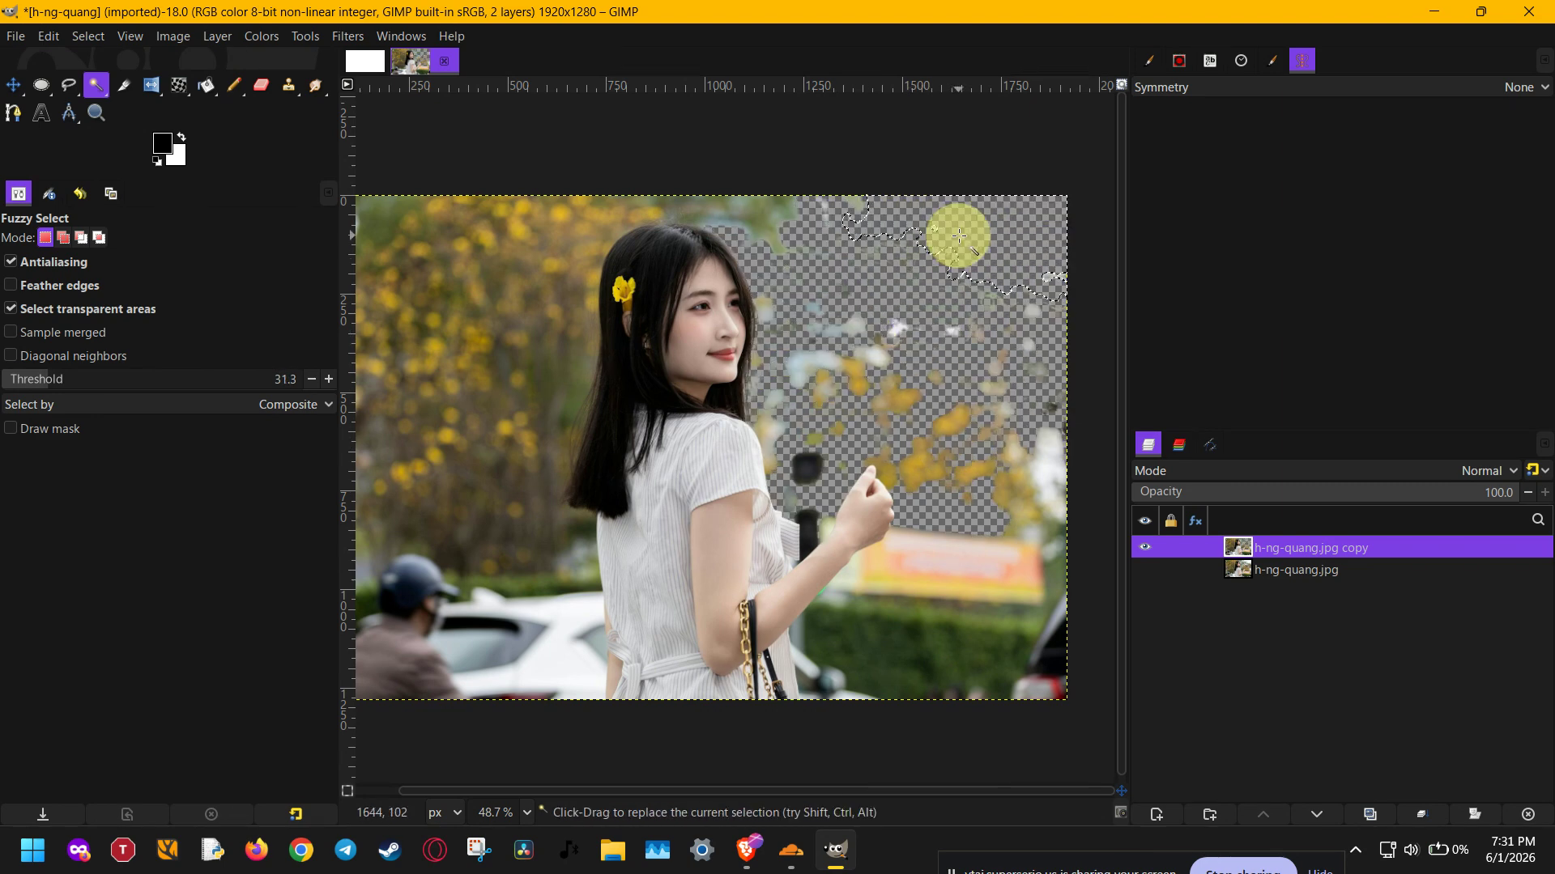
click(497, 248)
key(Delete)
Step: Try to delete the brown foliage behind the woman's back with Fuzzy Select, and undo the deletion
click(541, 392)
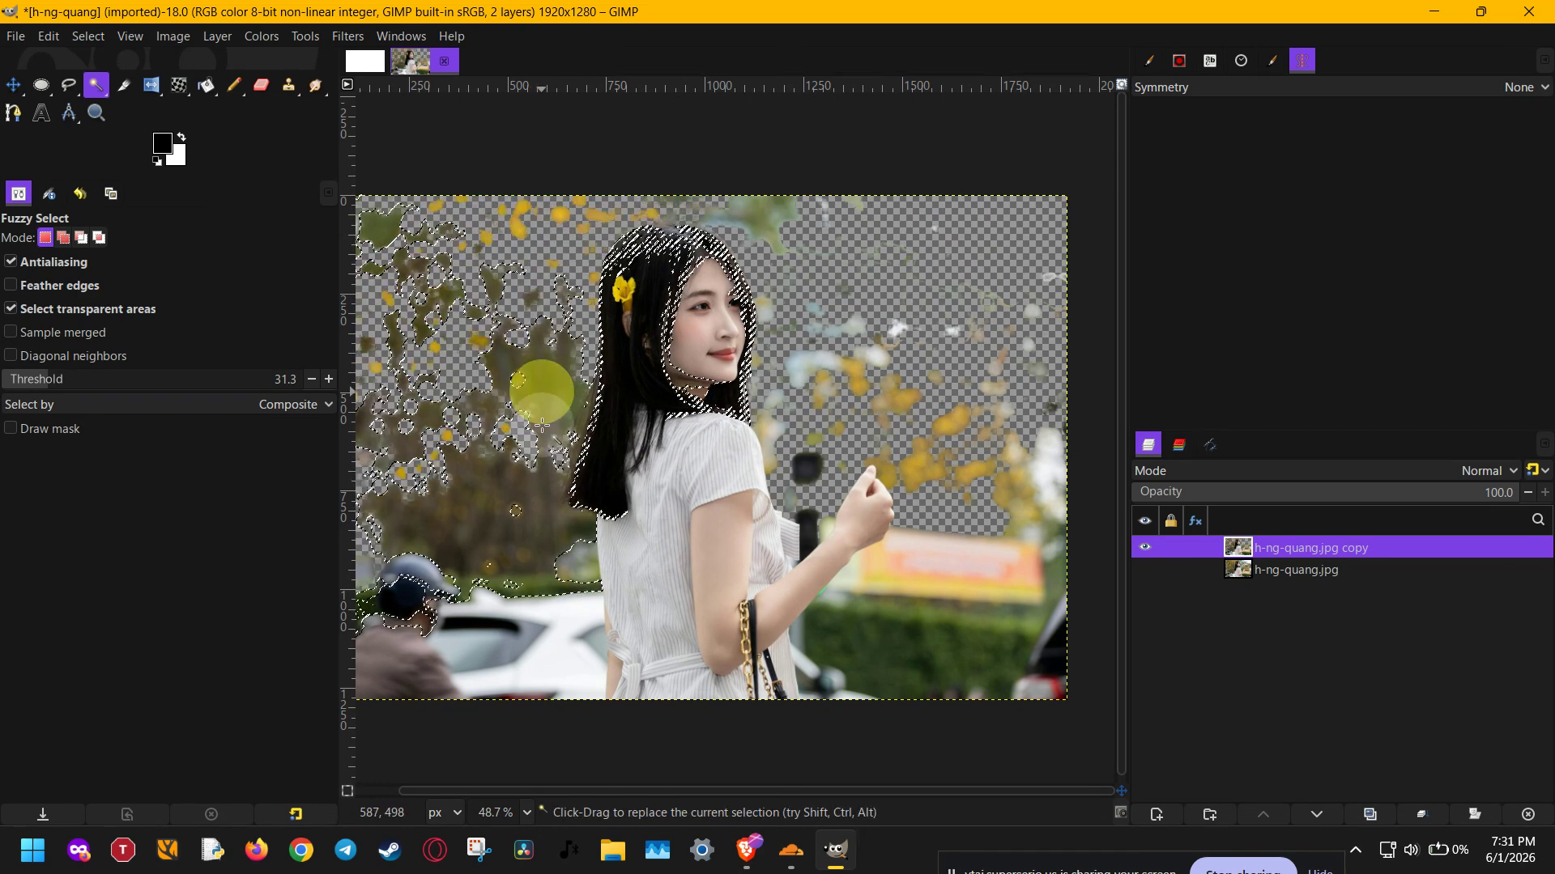
key(Delete)
key(ctrl+z)
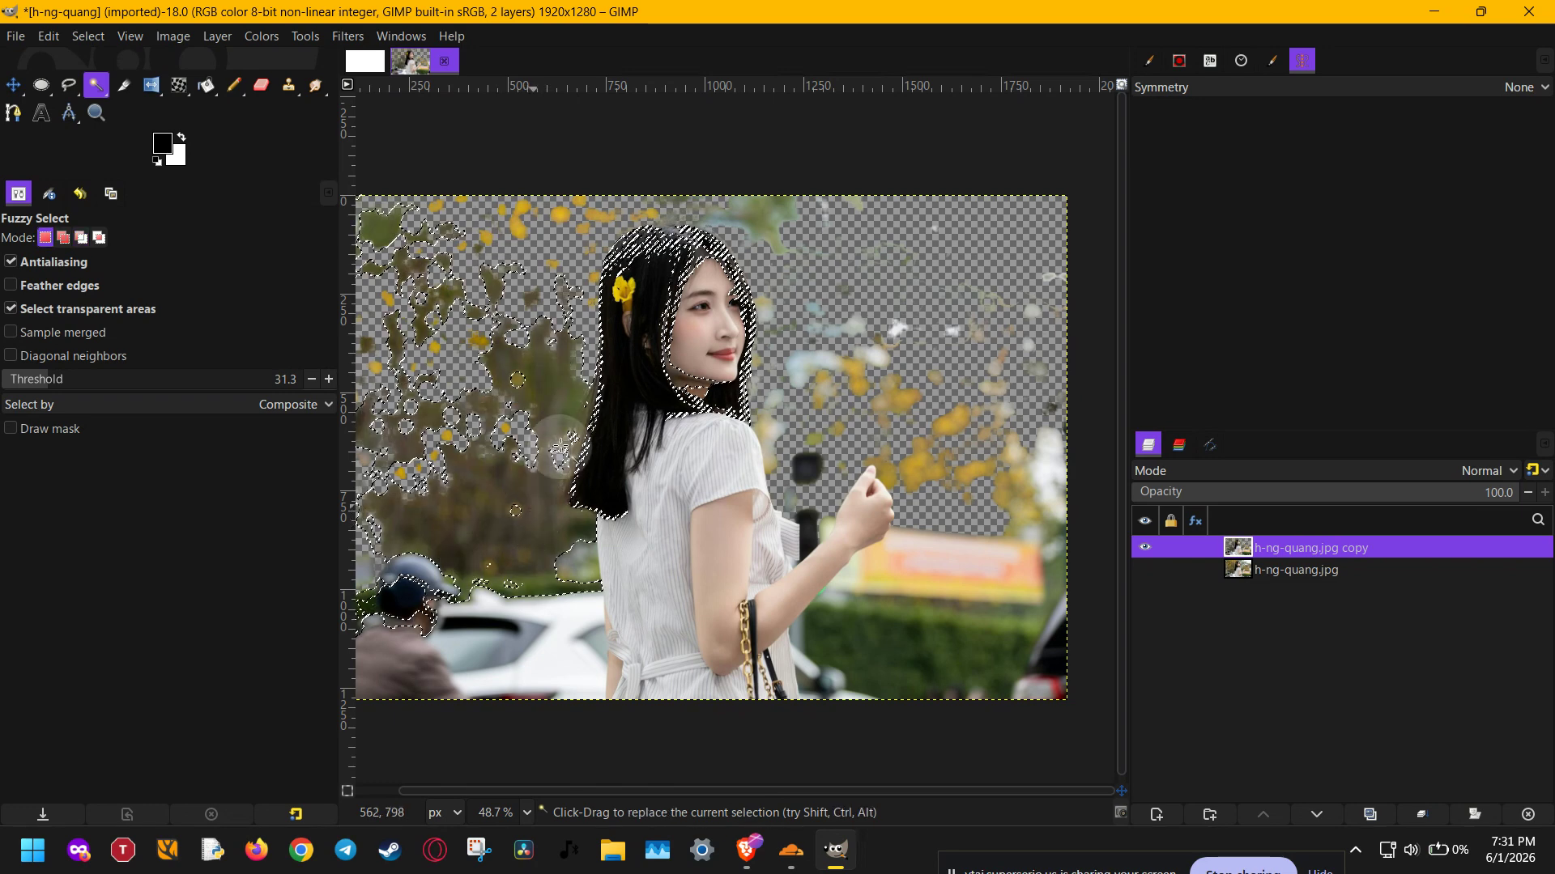
Step: Delete the brown foliage behind the woman's back with Fuzzy Select, and try selecting the white car
click(742, 221)
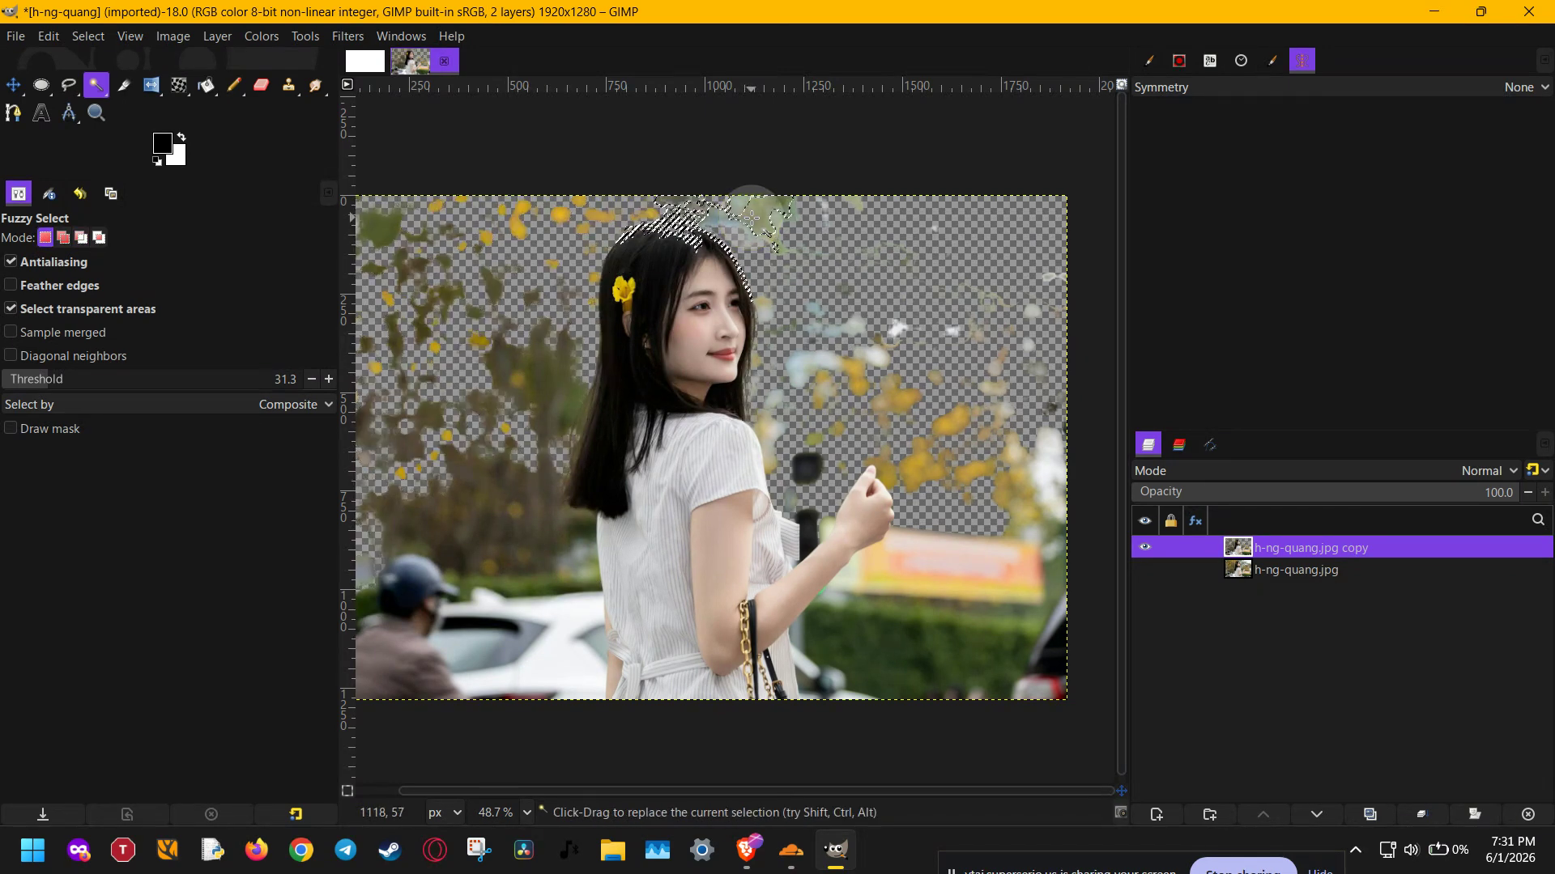
click(747, 216)
click(550, 578)
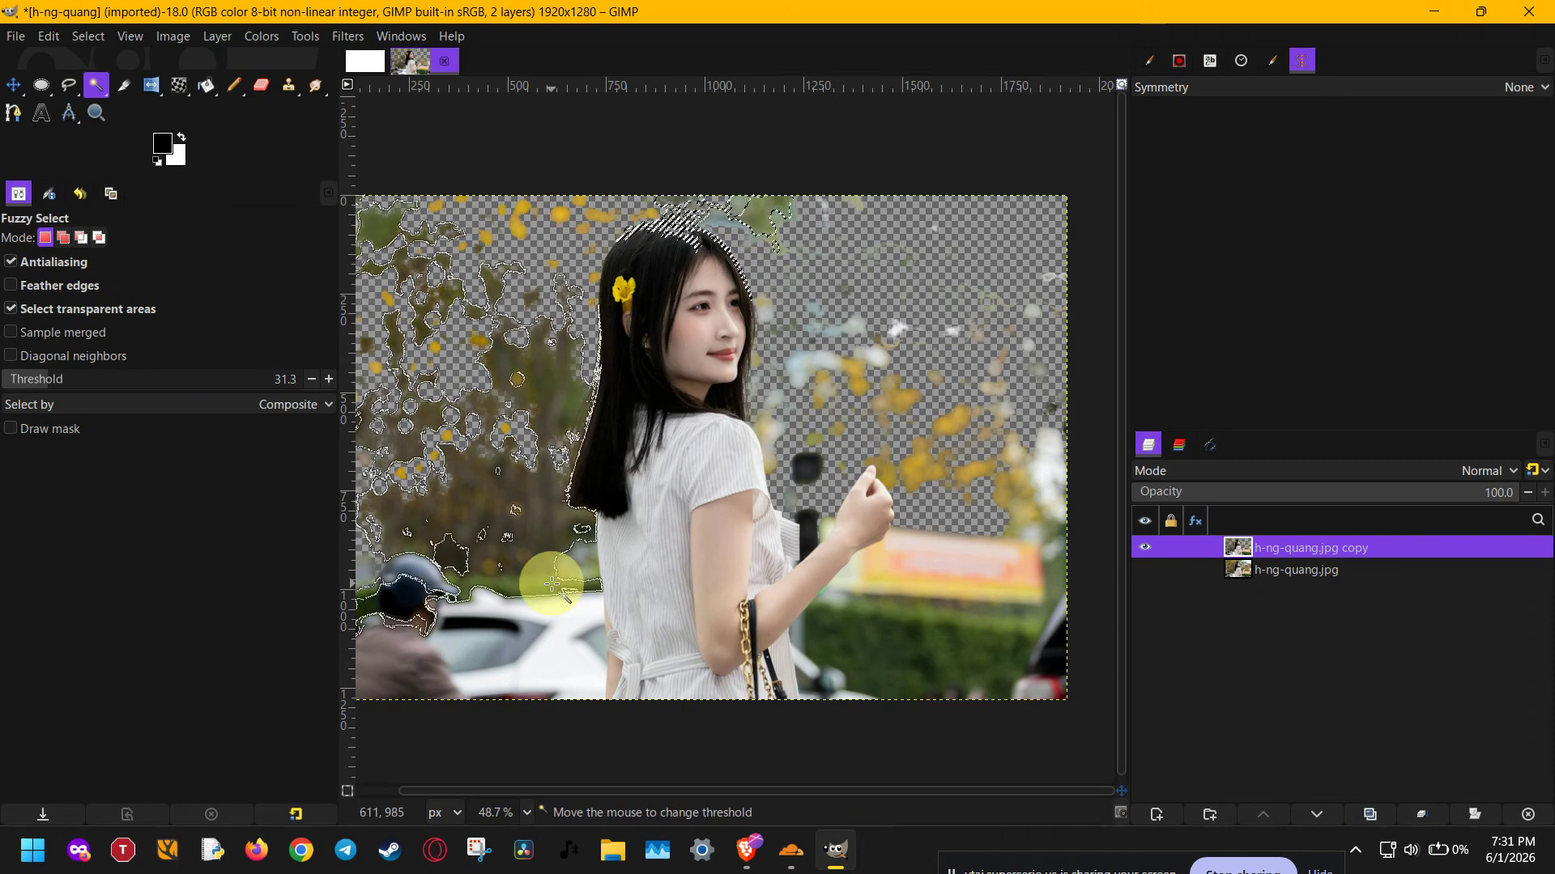
click(538, 672)
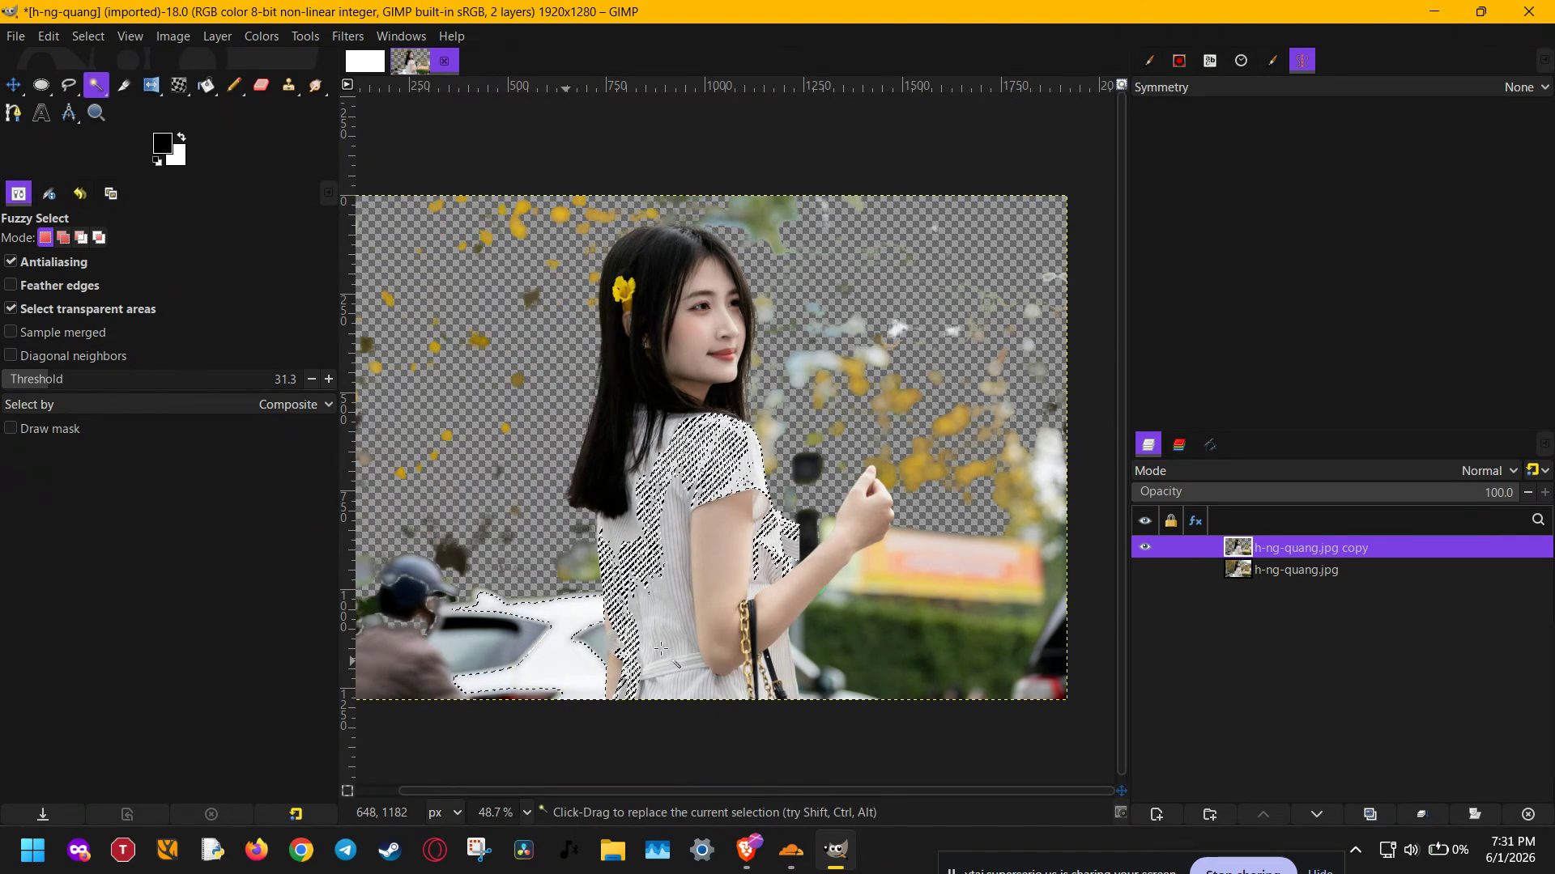
Step: Select and delete the green hedge below the raised arm with Fuzzy Select
click(970, 624)
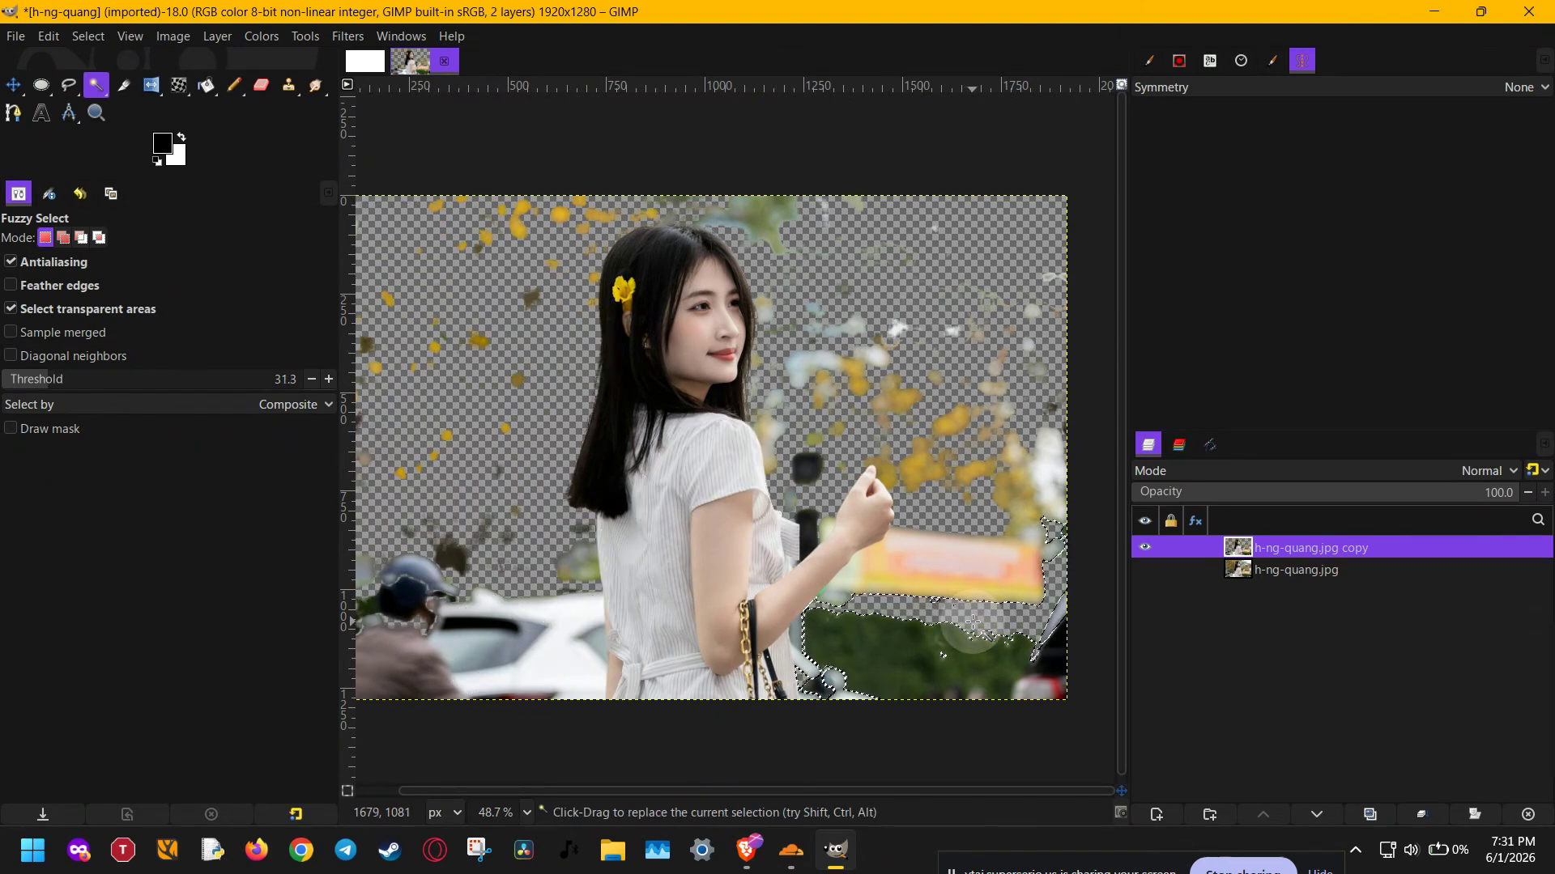
click(957, 641)
key(Delete)
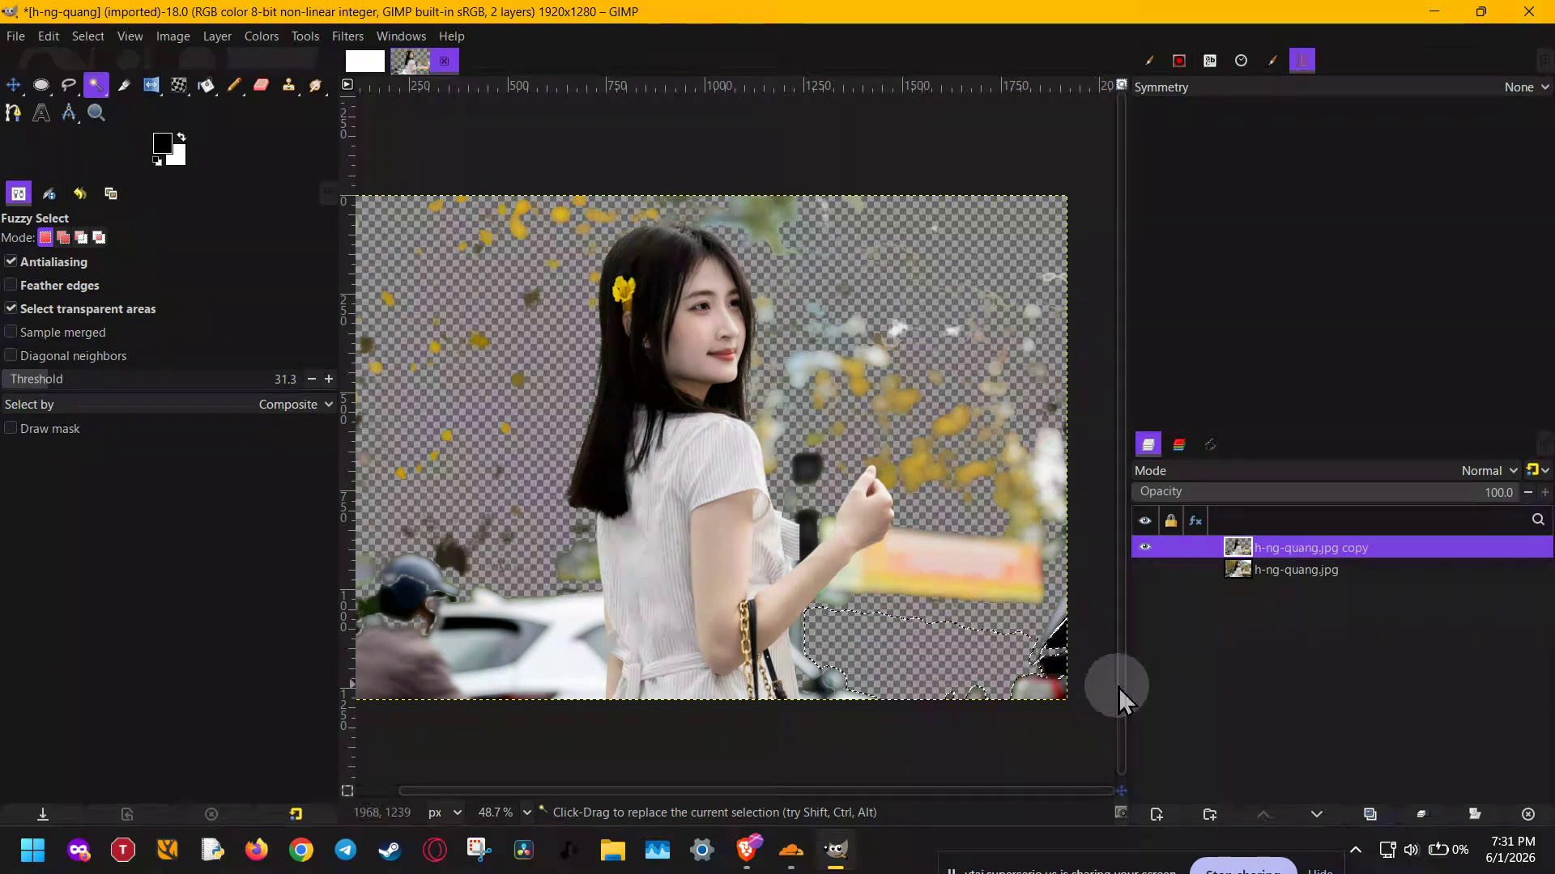
Step: Create a new 1920 × 1280 px layer named border, filled with transparency
click(1156, 813)
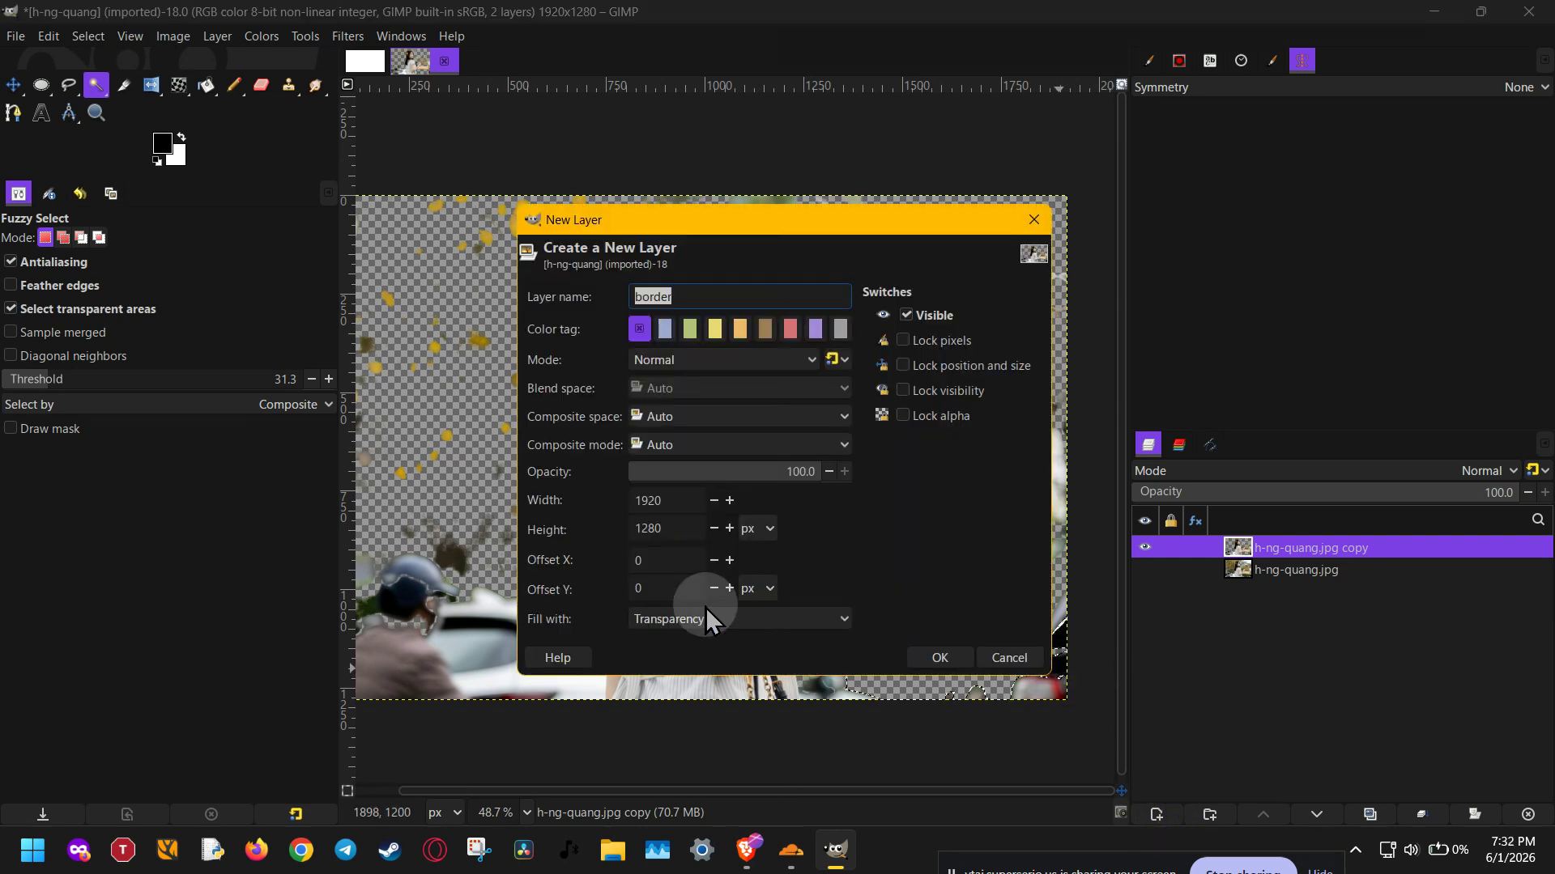
click(706, 619)
click(803, 622)
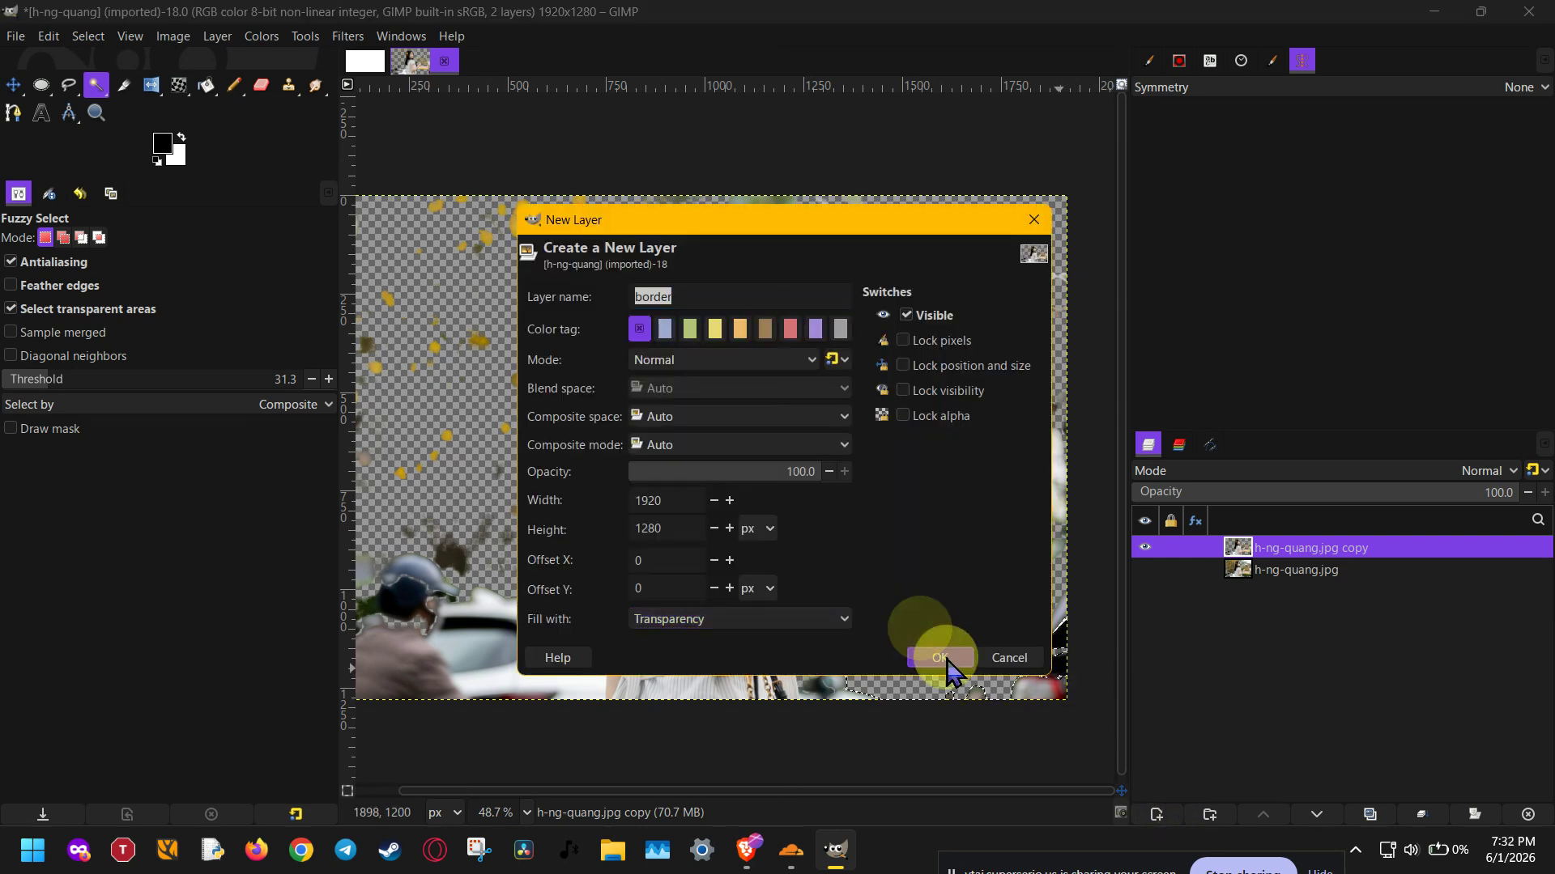
click(939, 657)
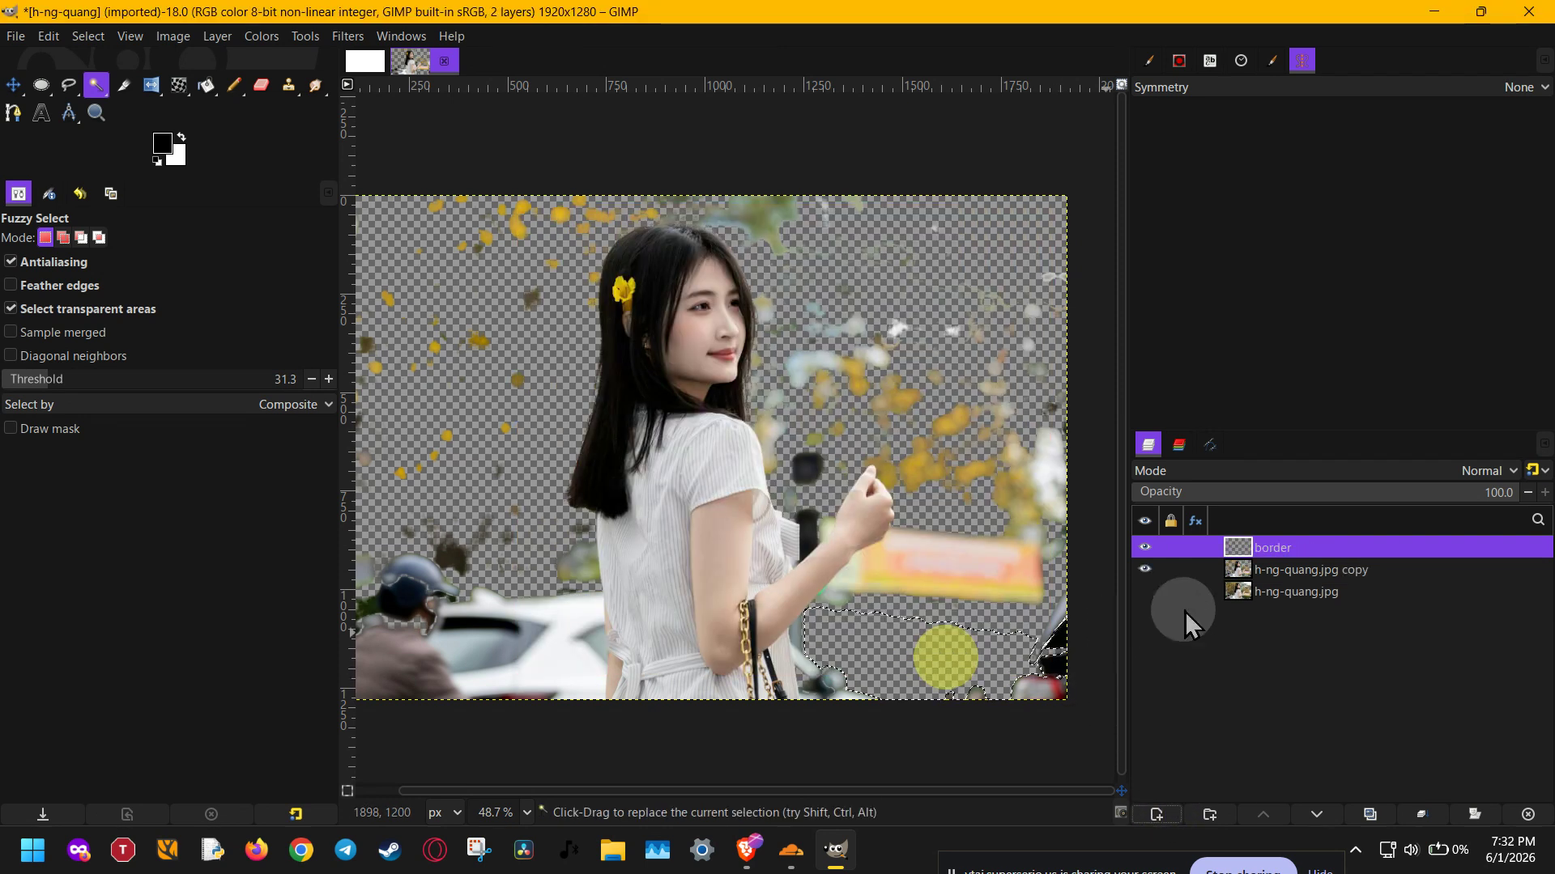
Step: Reorder the border layer up and down the stack, and leave it below both photo layers
click(1316, 814)
click(1317, 814)
click(1263, 814)
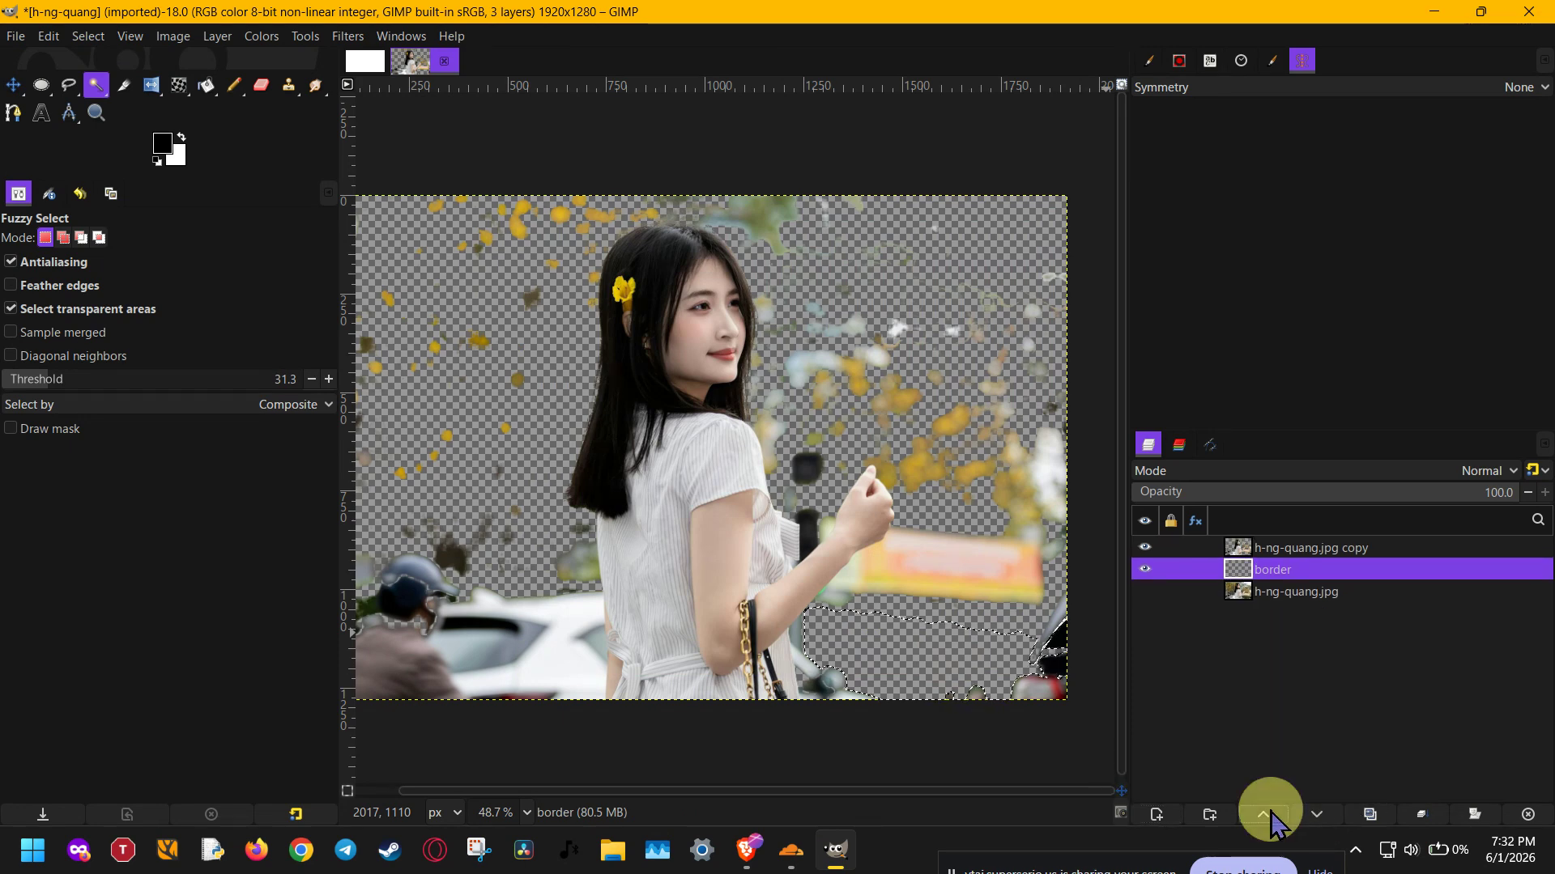
click(1265, 814)
click(1303, 814)
click(1304, 813)
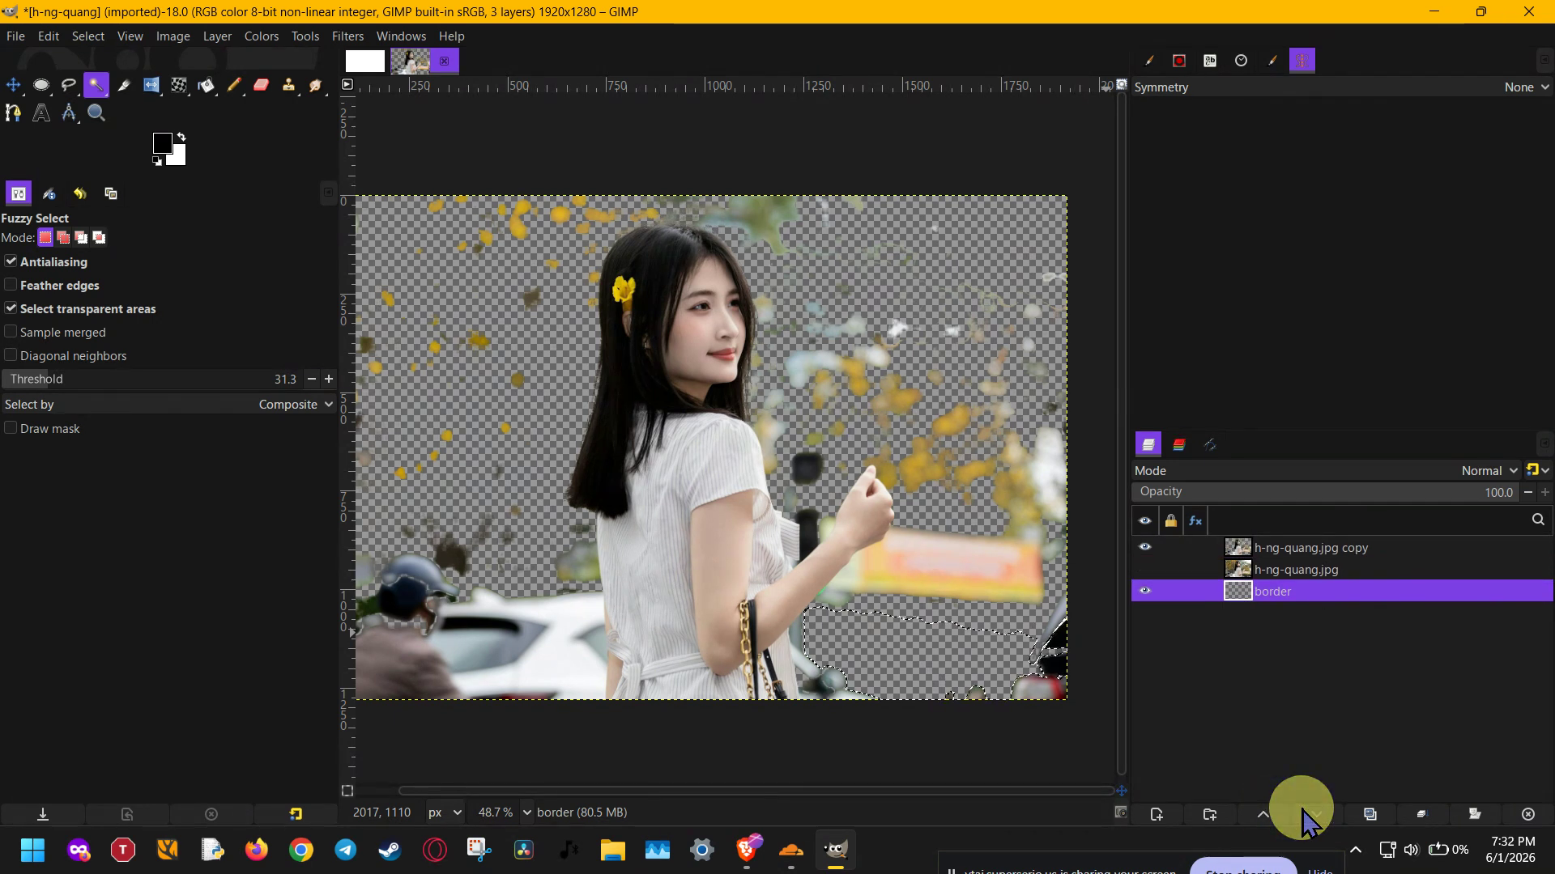
Step: Hide the photo copy layer, clear the selection and fill the whole border layer with black using Bucket Fill
click(1145, 548)
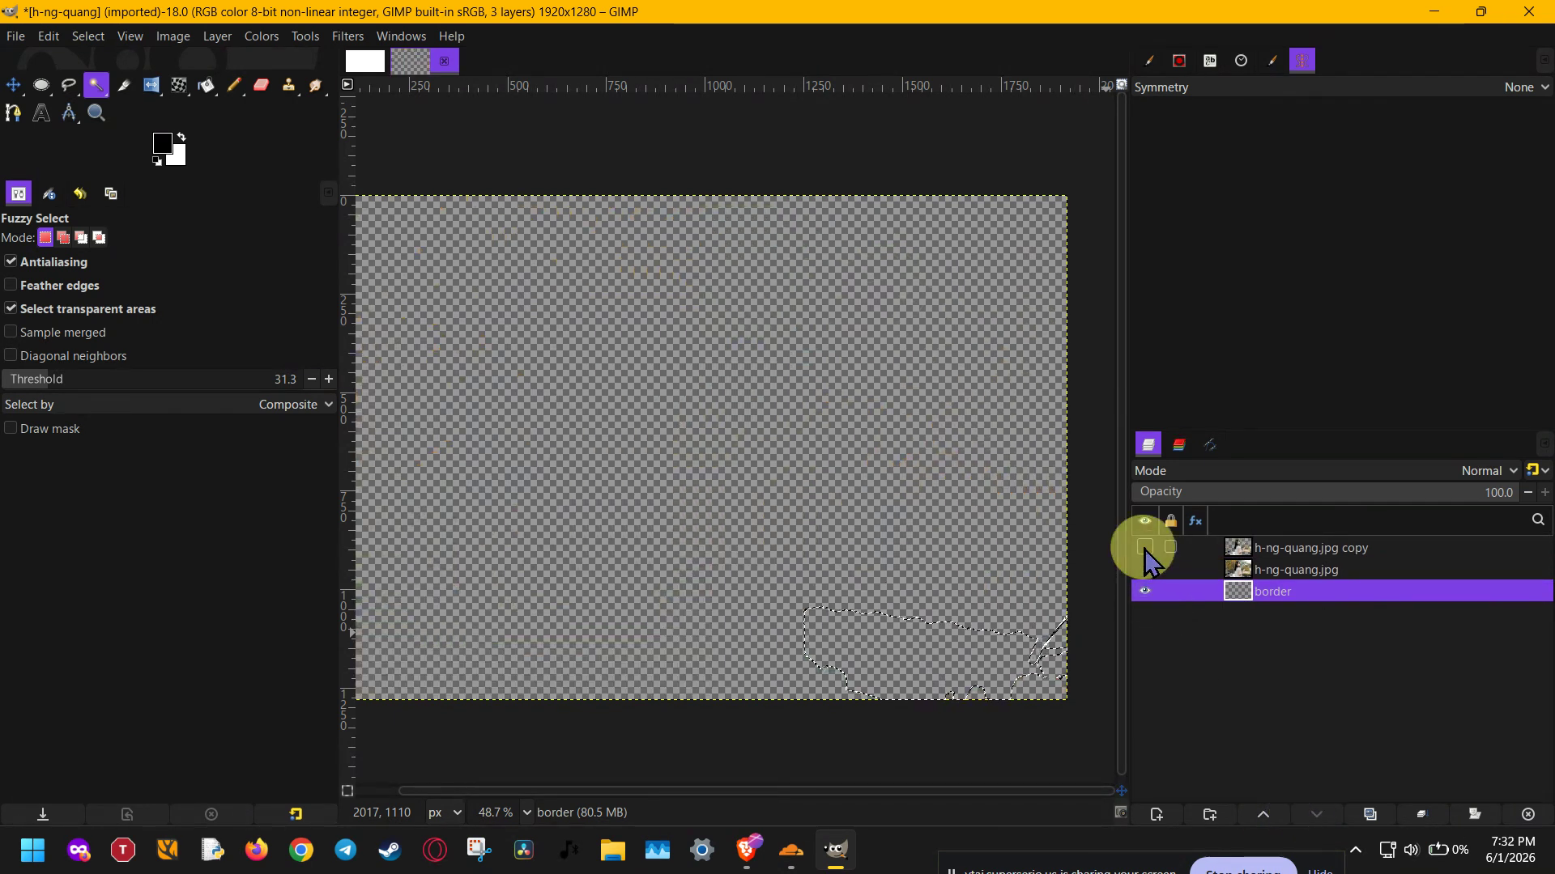
click(893, 581)
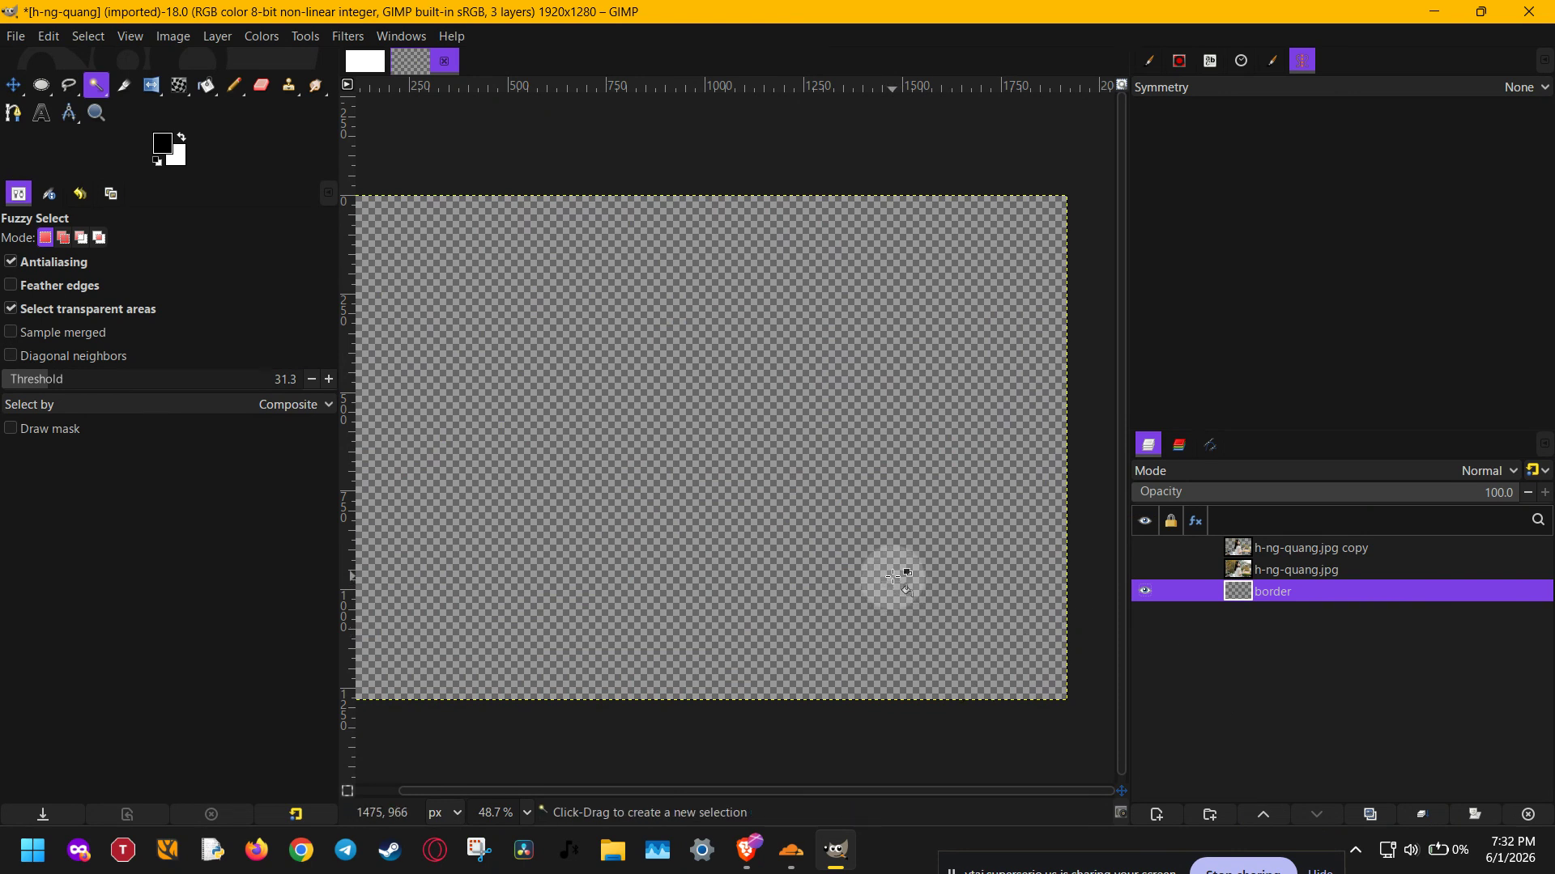
key(shift+b)
click(882, 518)
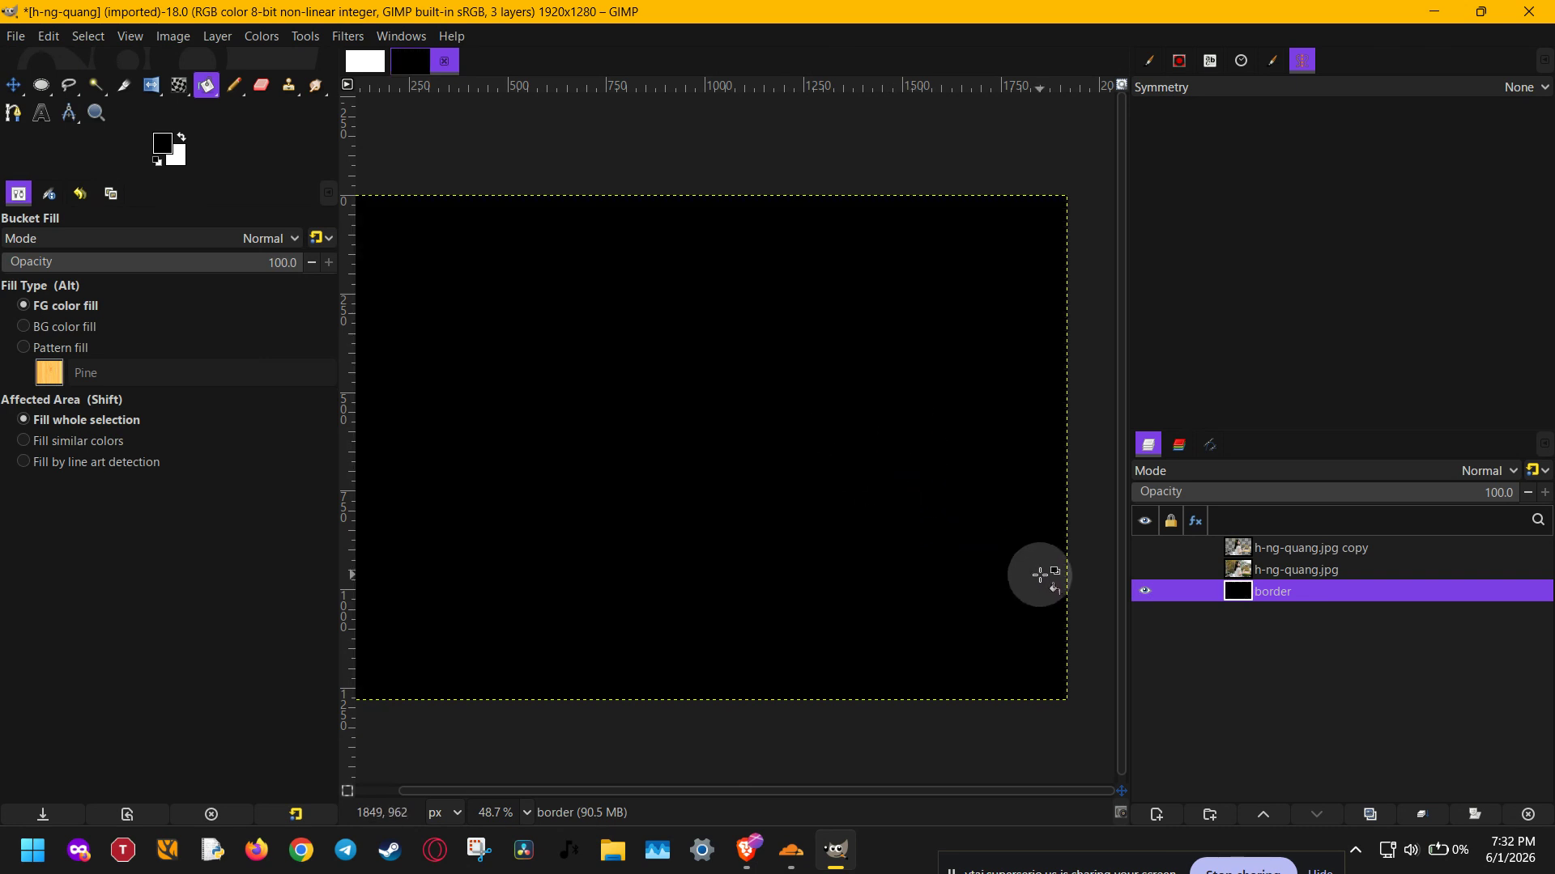
Step: Add the white text "text" in the middle of the canvas and enlarge its text box to show the whole word
key(t)
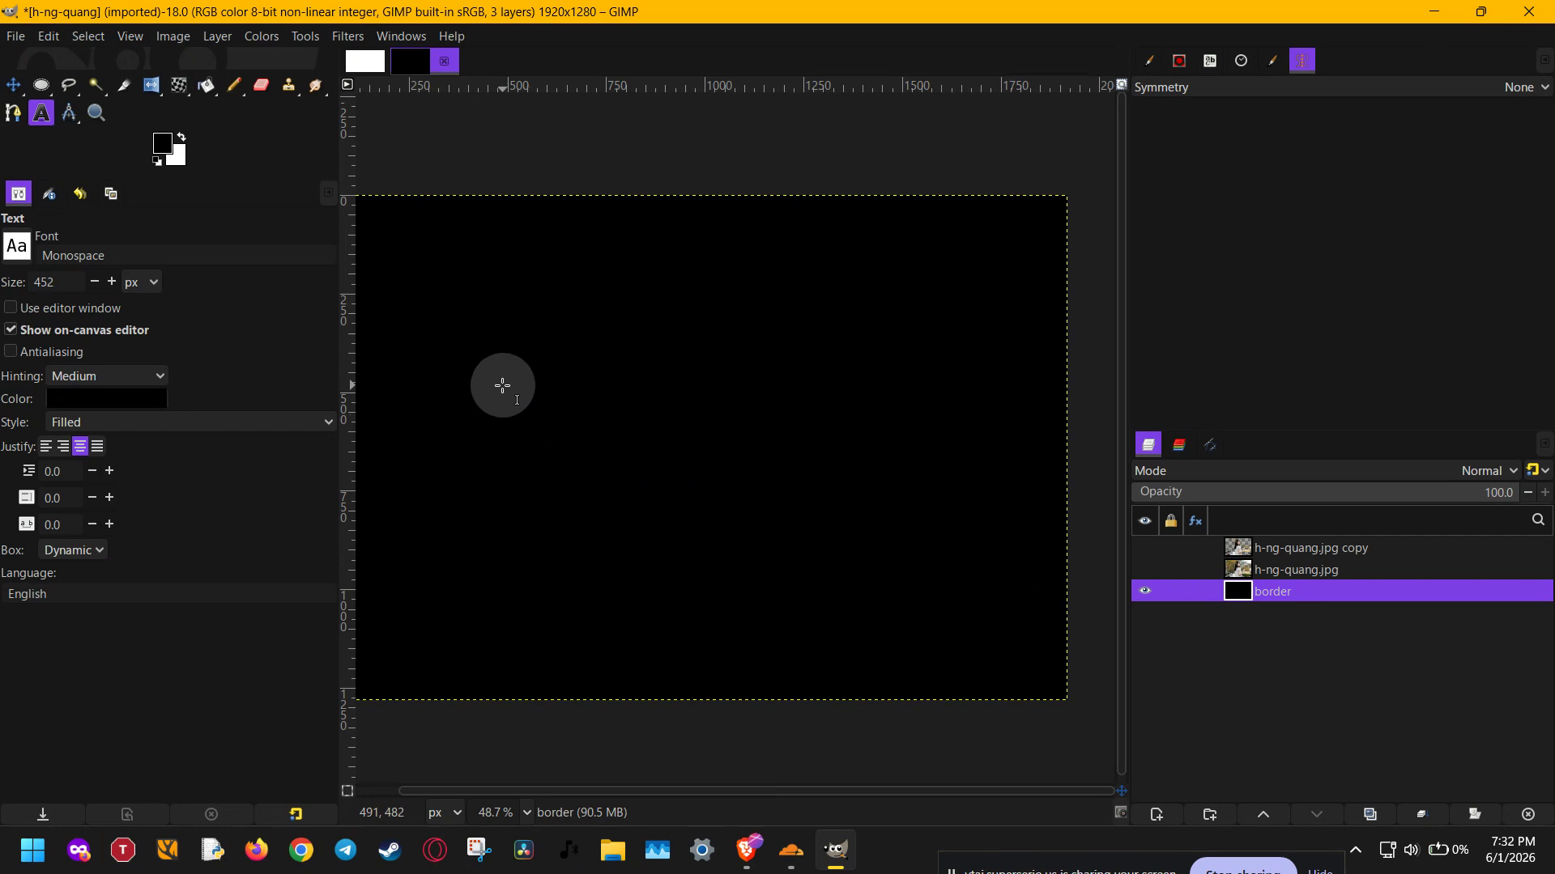
drag(466, 354, 838, 488)
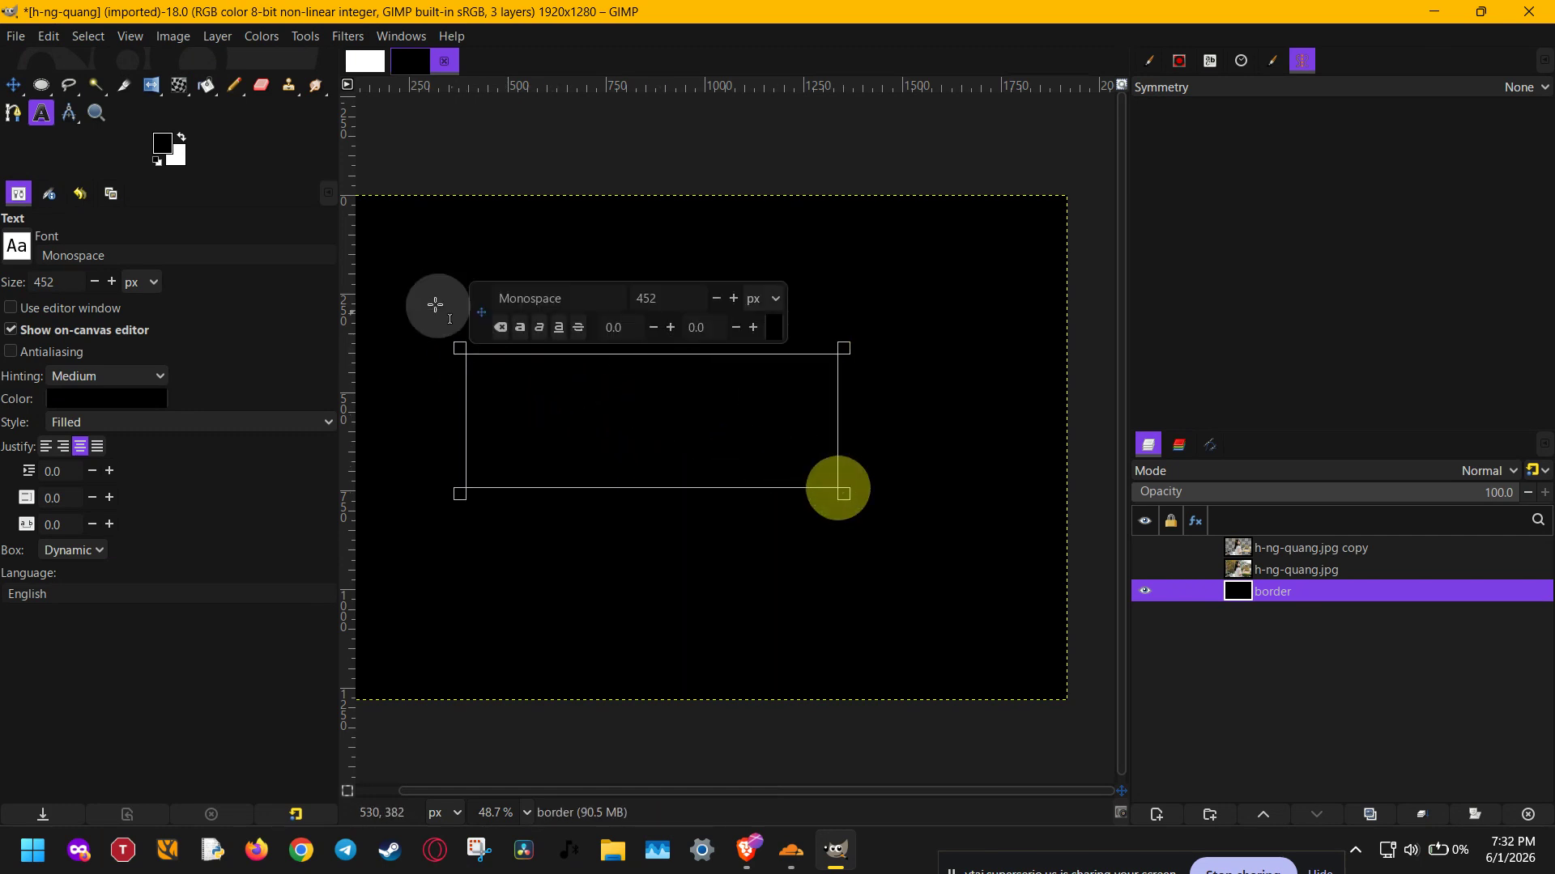
click(180, 138)
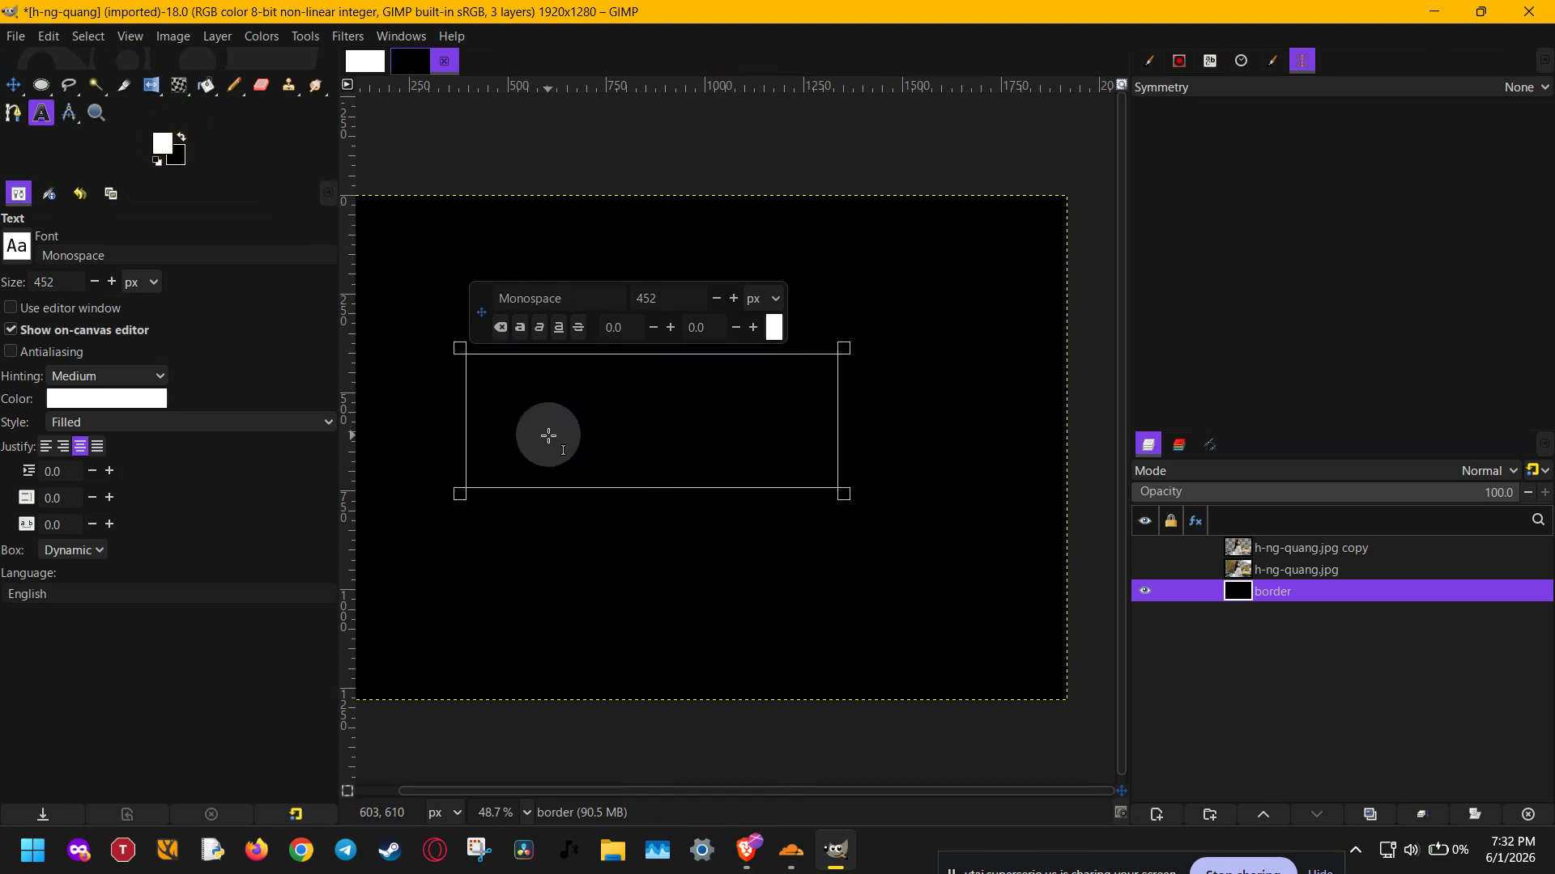
text(te)
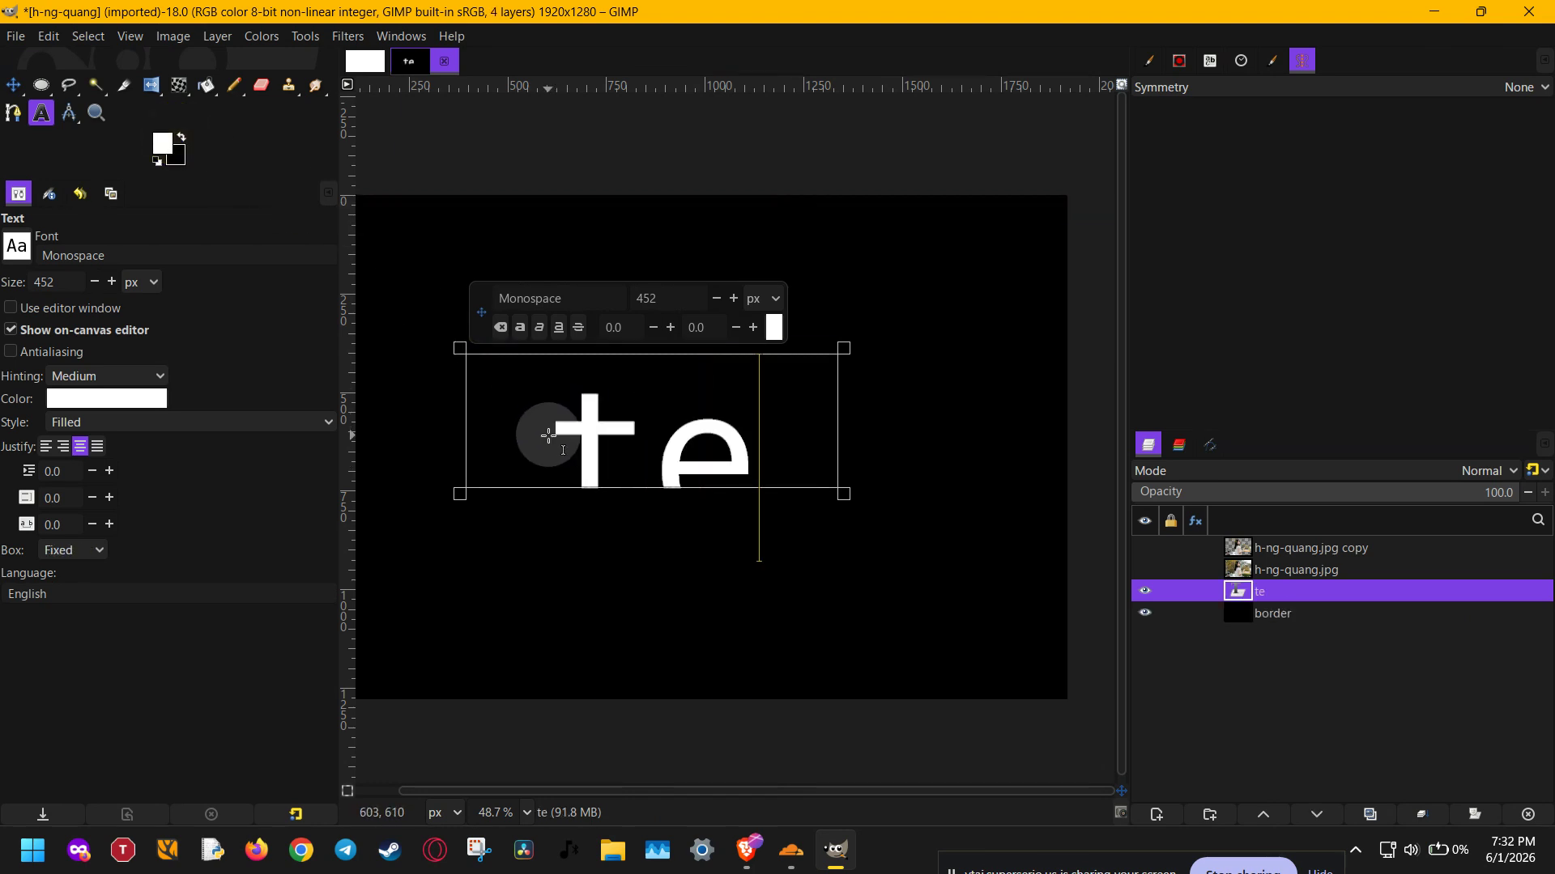
text(xt)
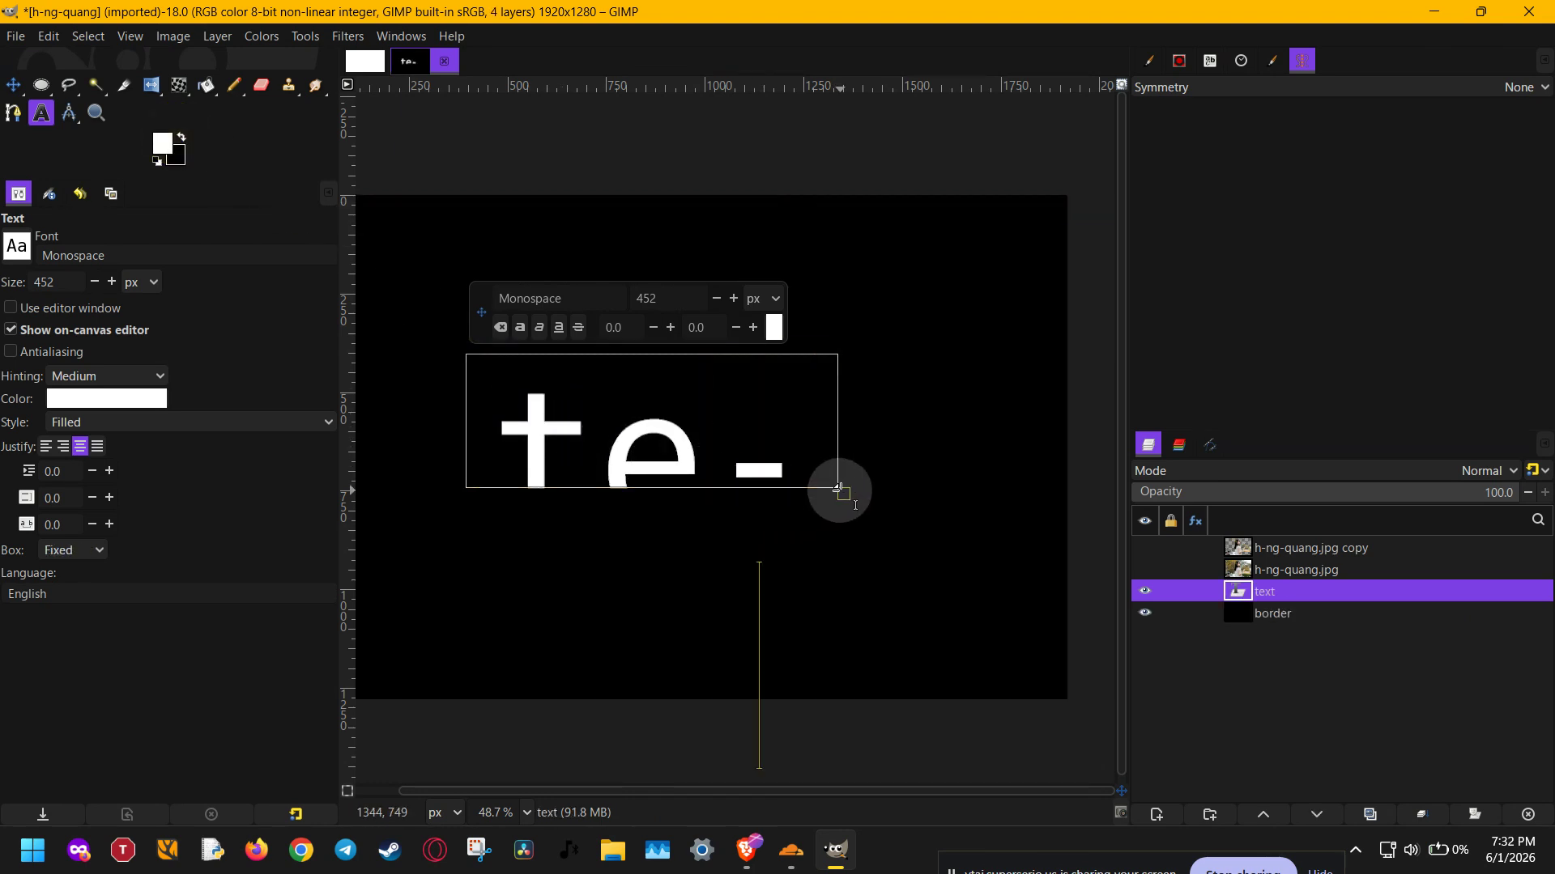
drag(842, 493, 984, 612)
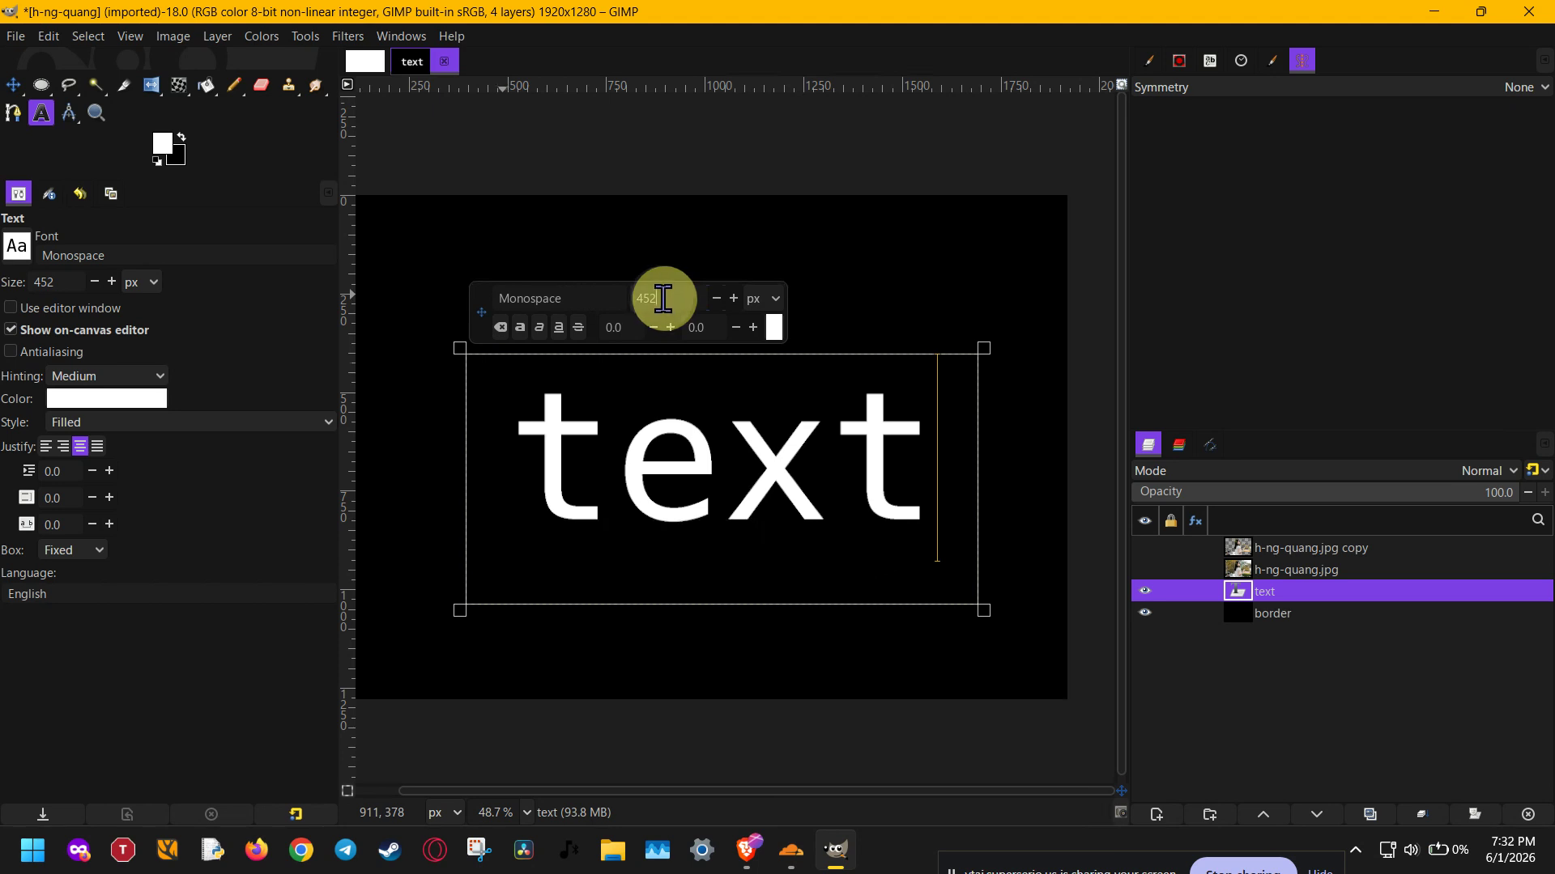
Step: Try to change the text's font to Edwardian Script ITC Regular, and leave text editing
click(589, 301)
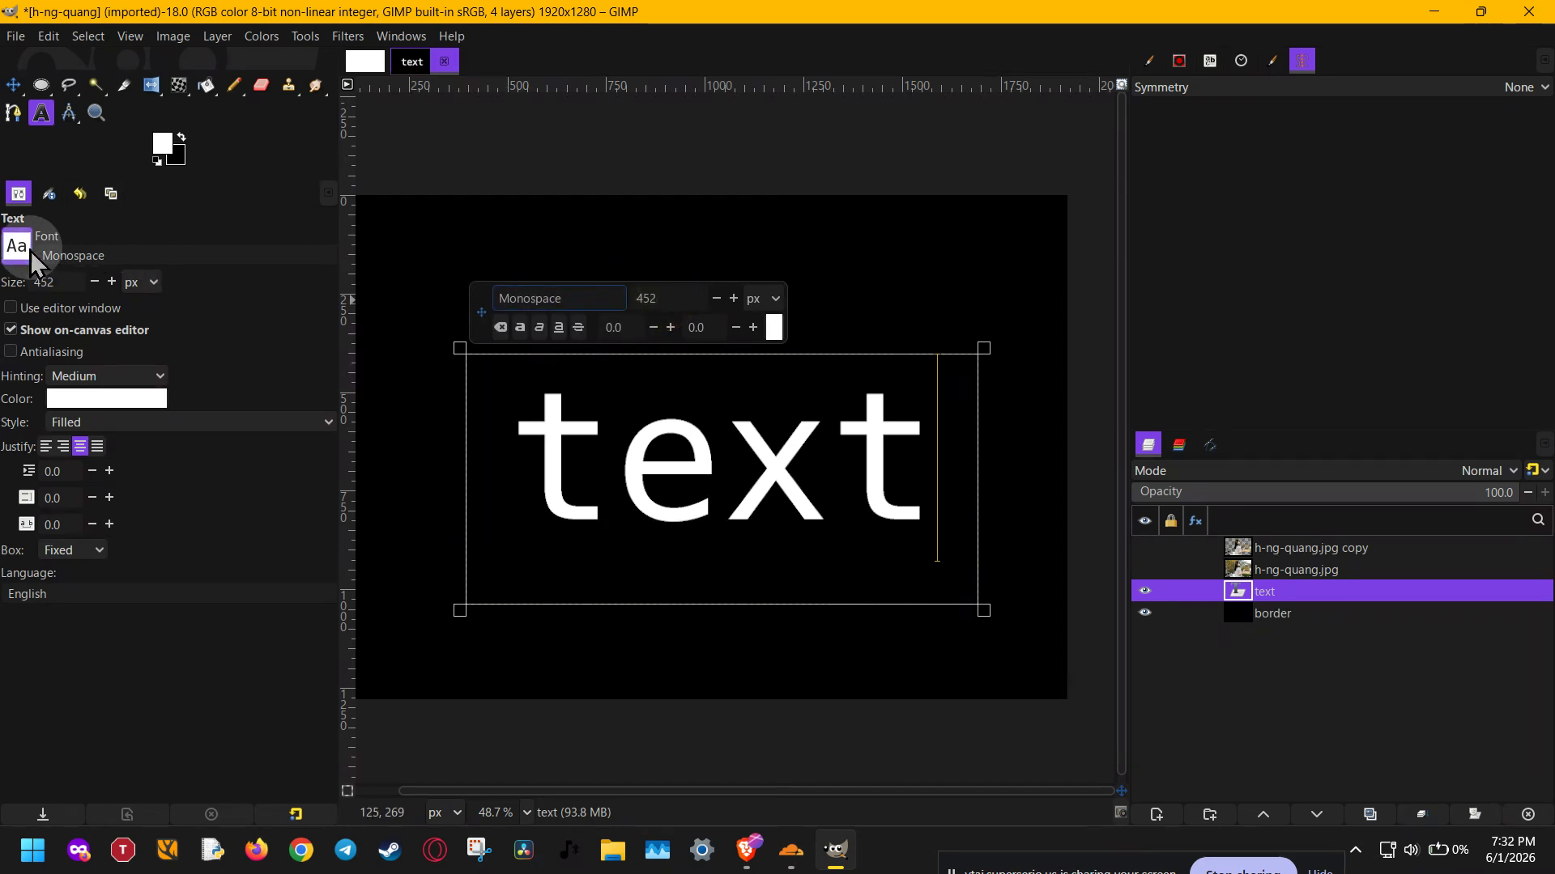
drag(566, 303, 423, 298)
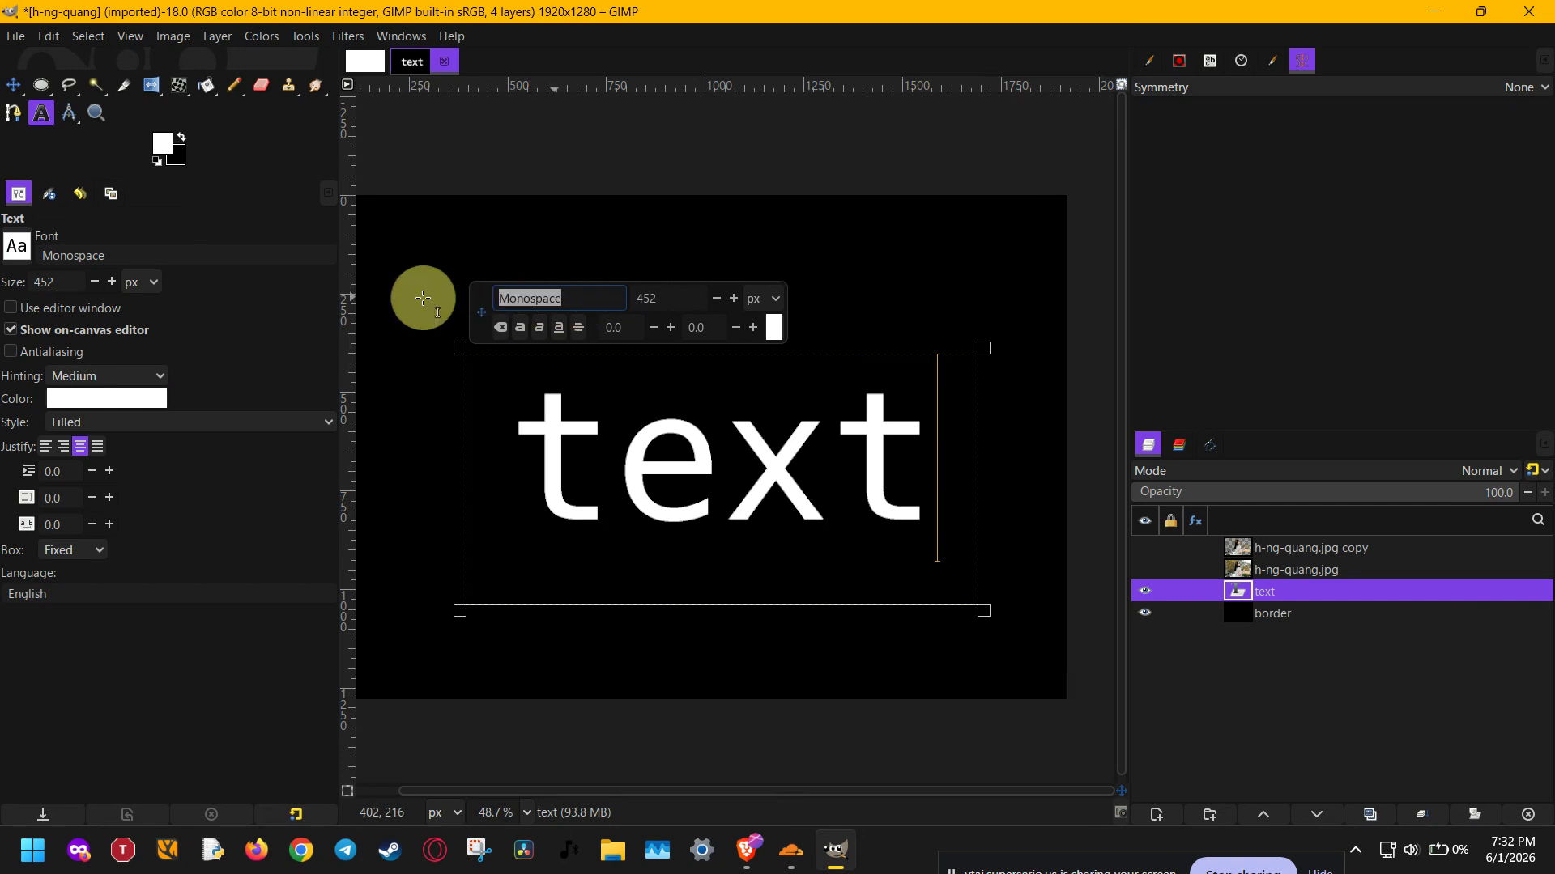
text(edwa)
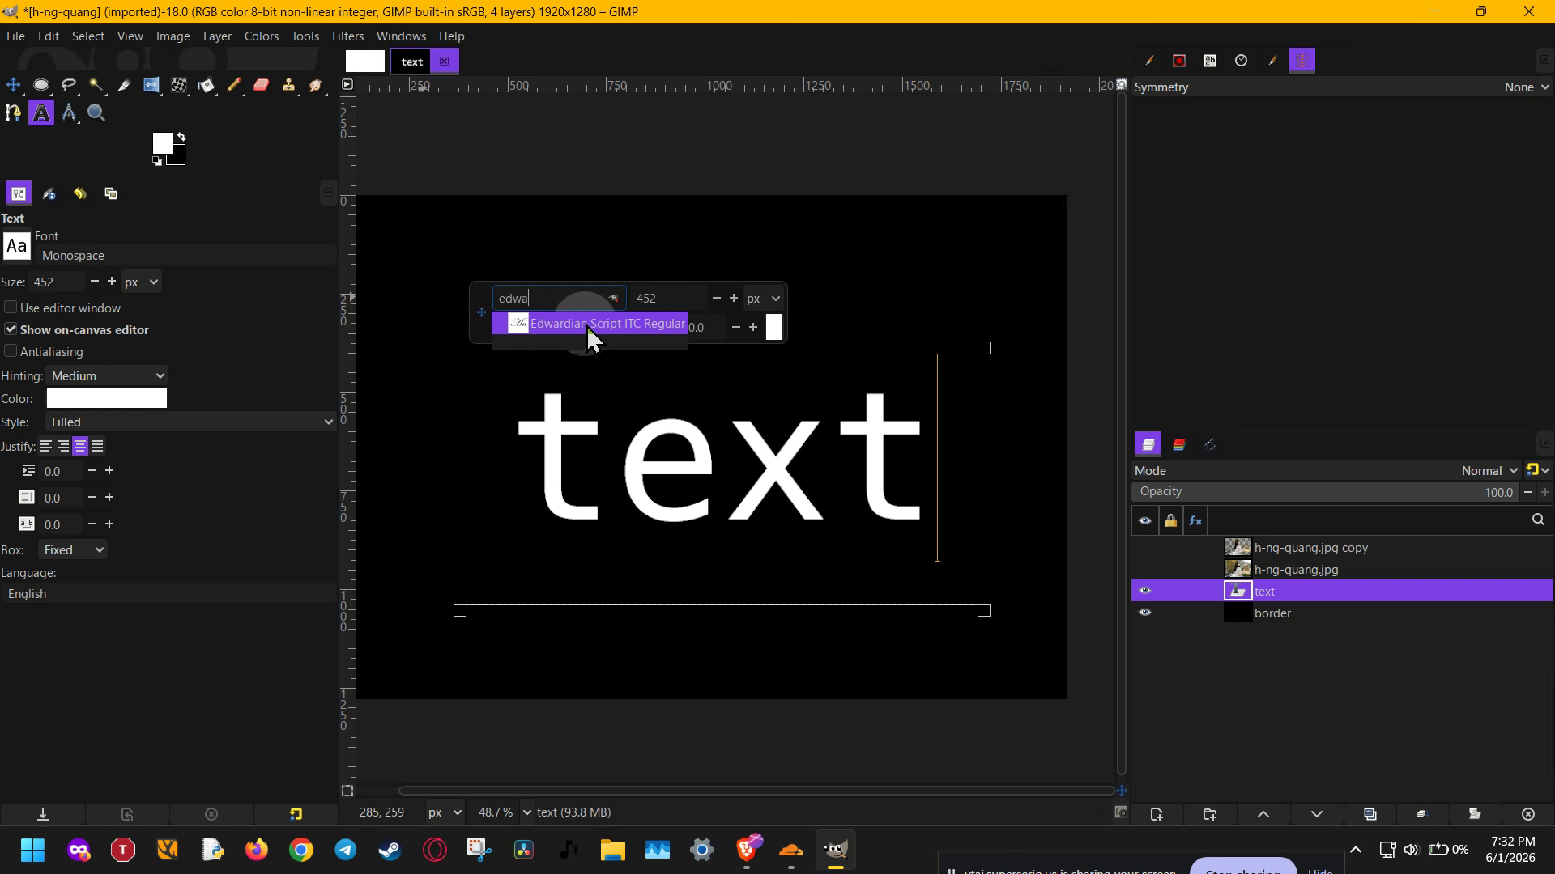
click(588, 325)
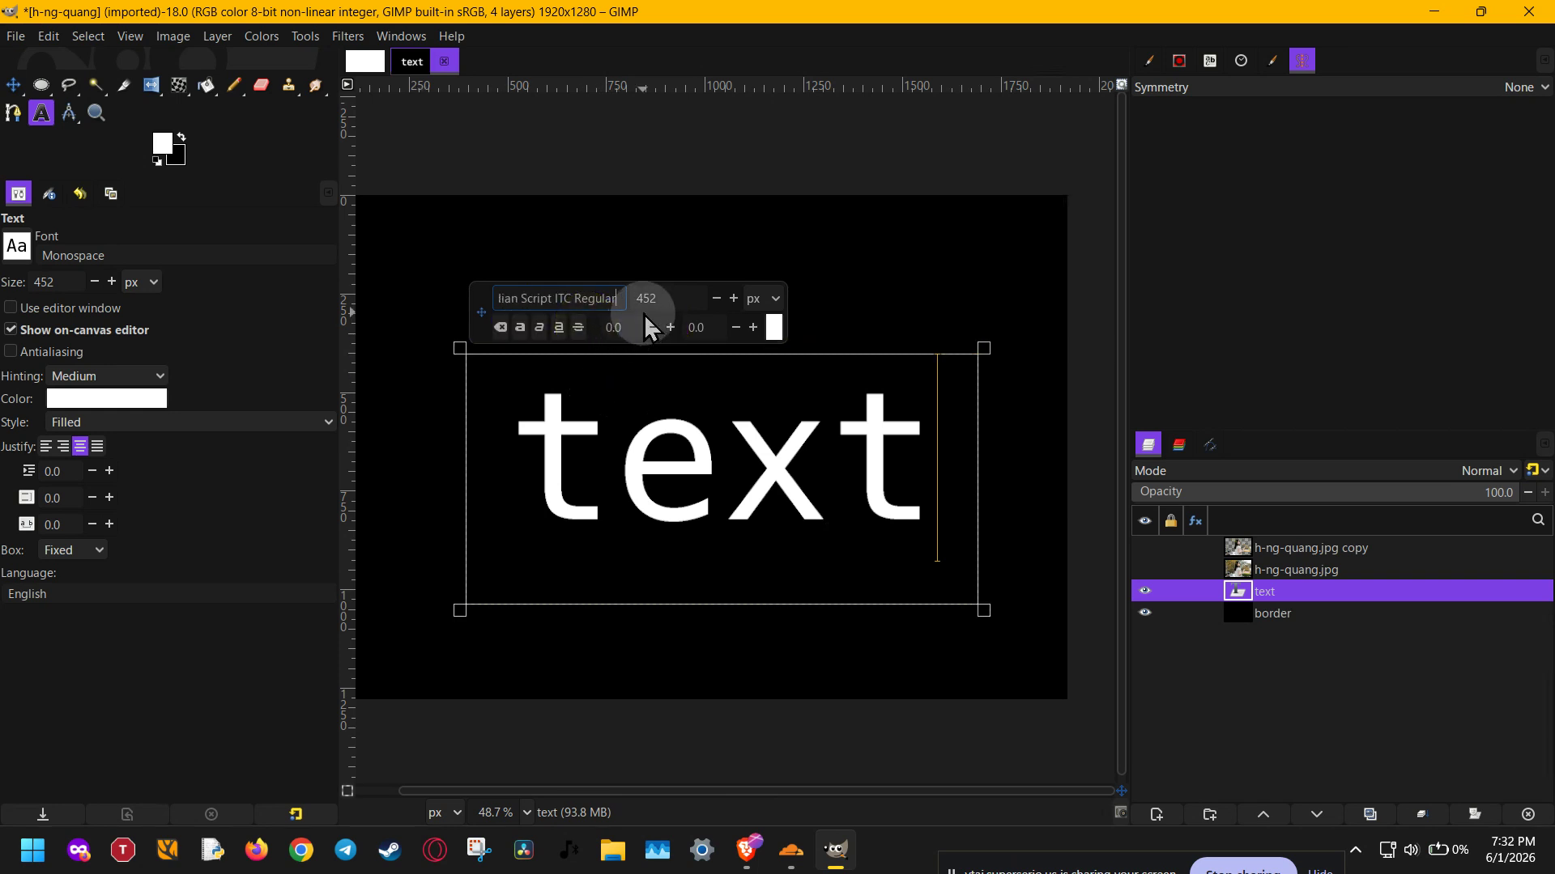
click(890, 384)
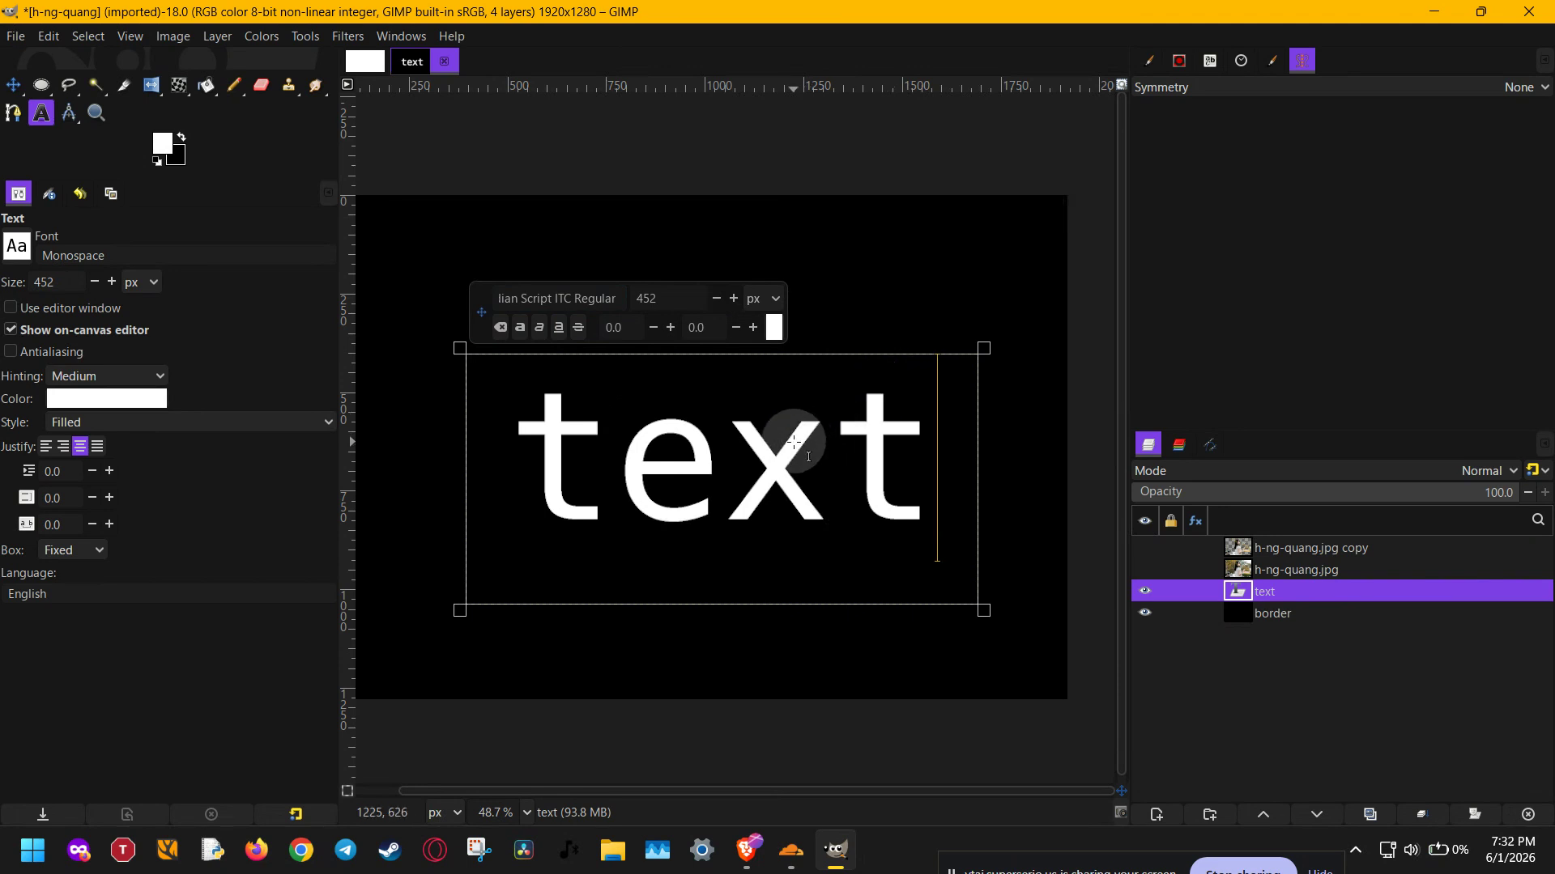
key(Escape)
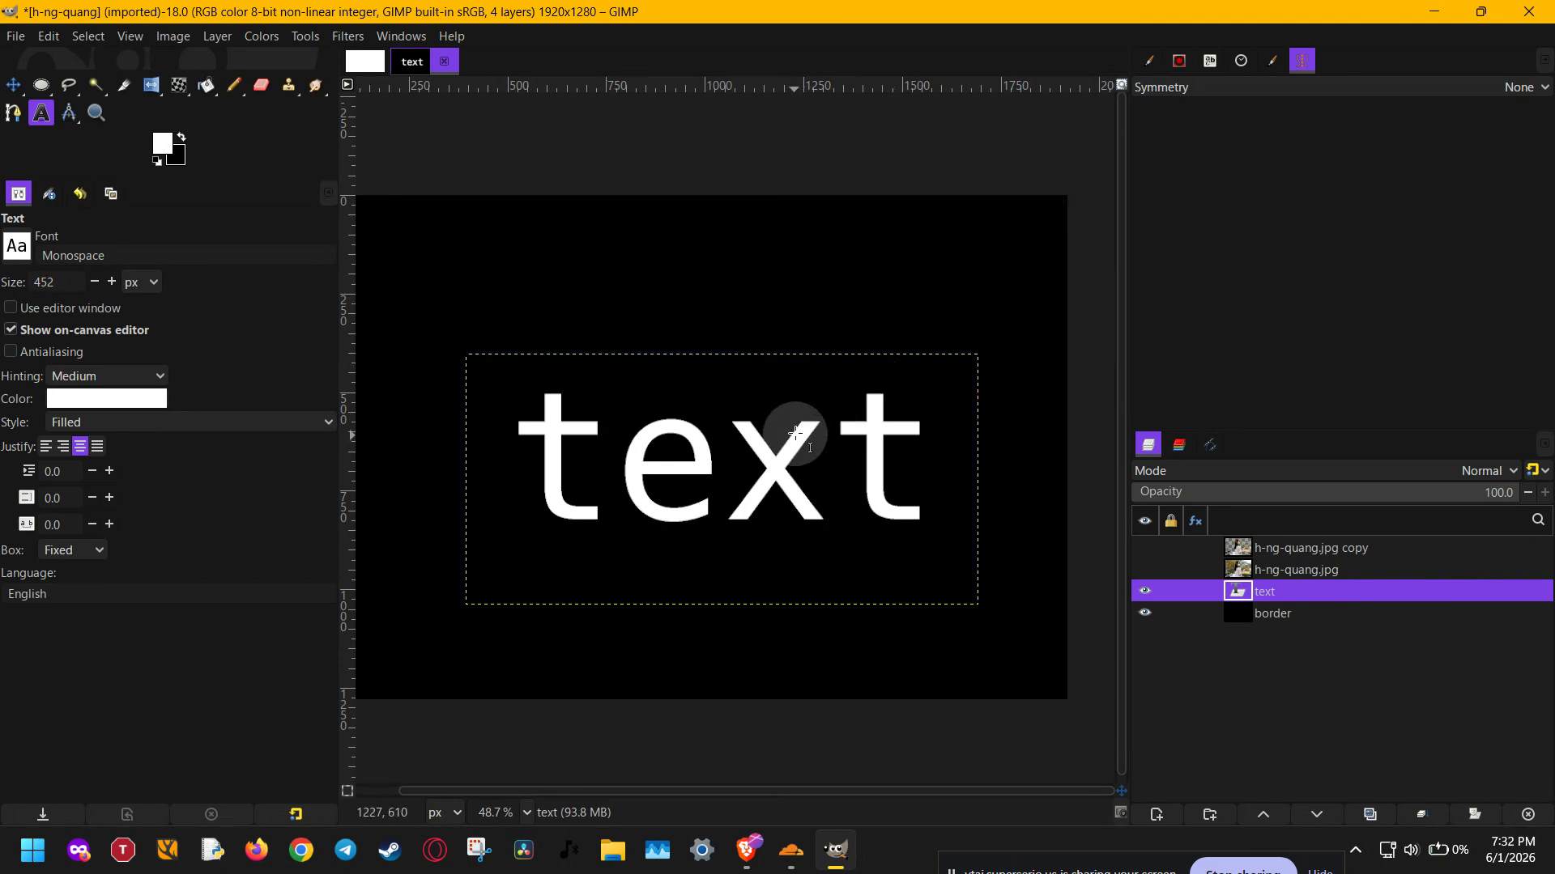
Step: Draw a closed four-sided path with straight edges above the word using the Paths tool
key(b)
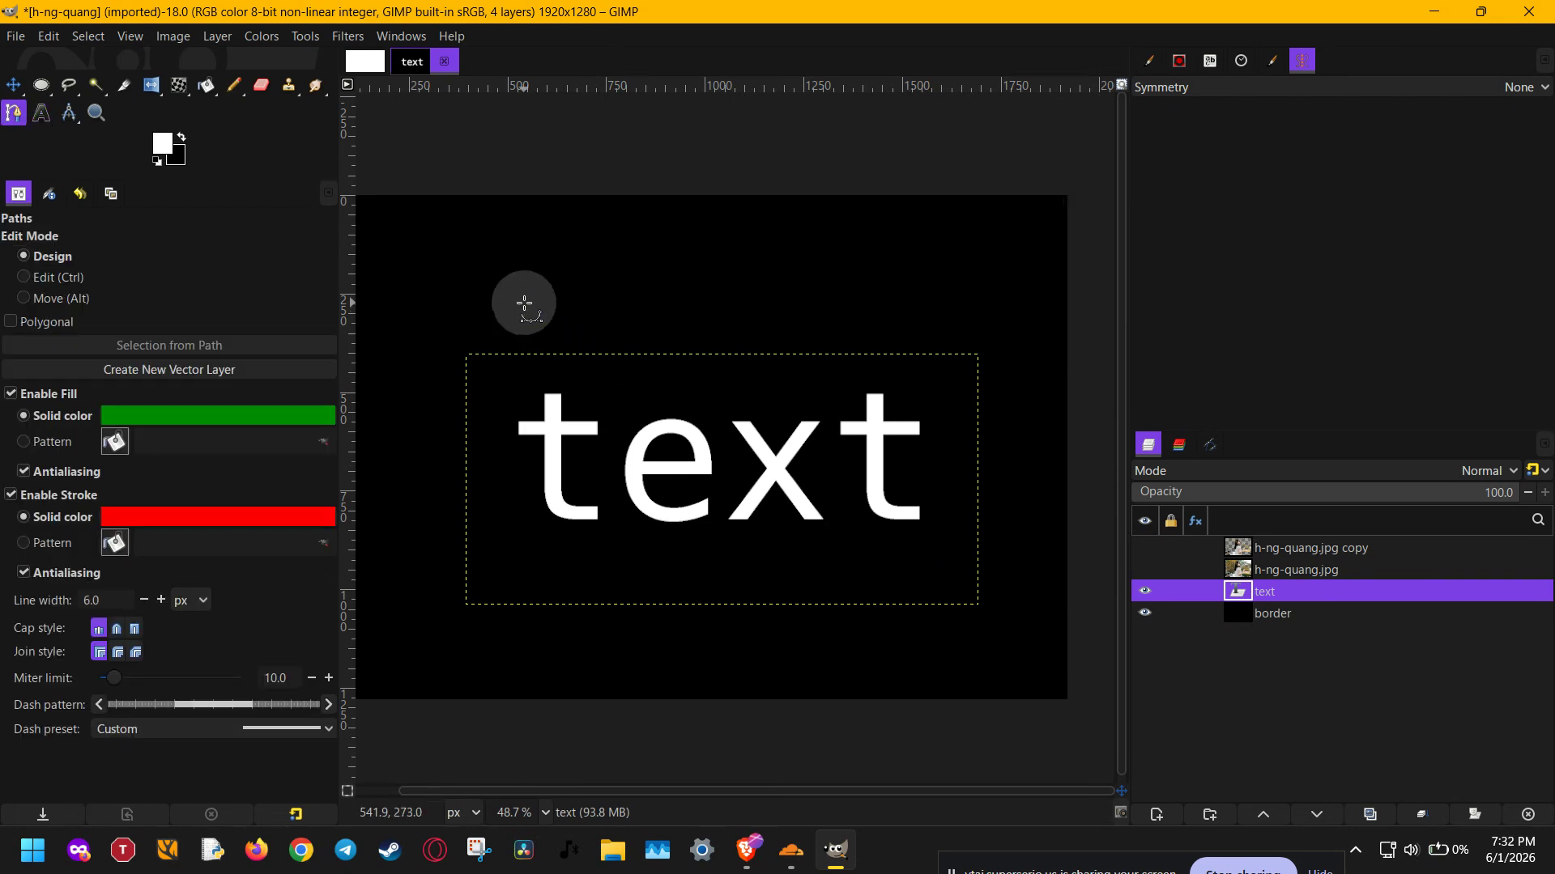
click(449, 276)
click(765, 290)
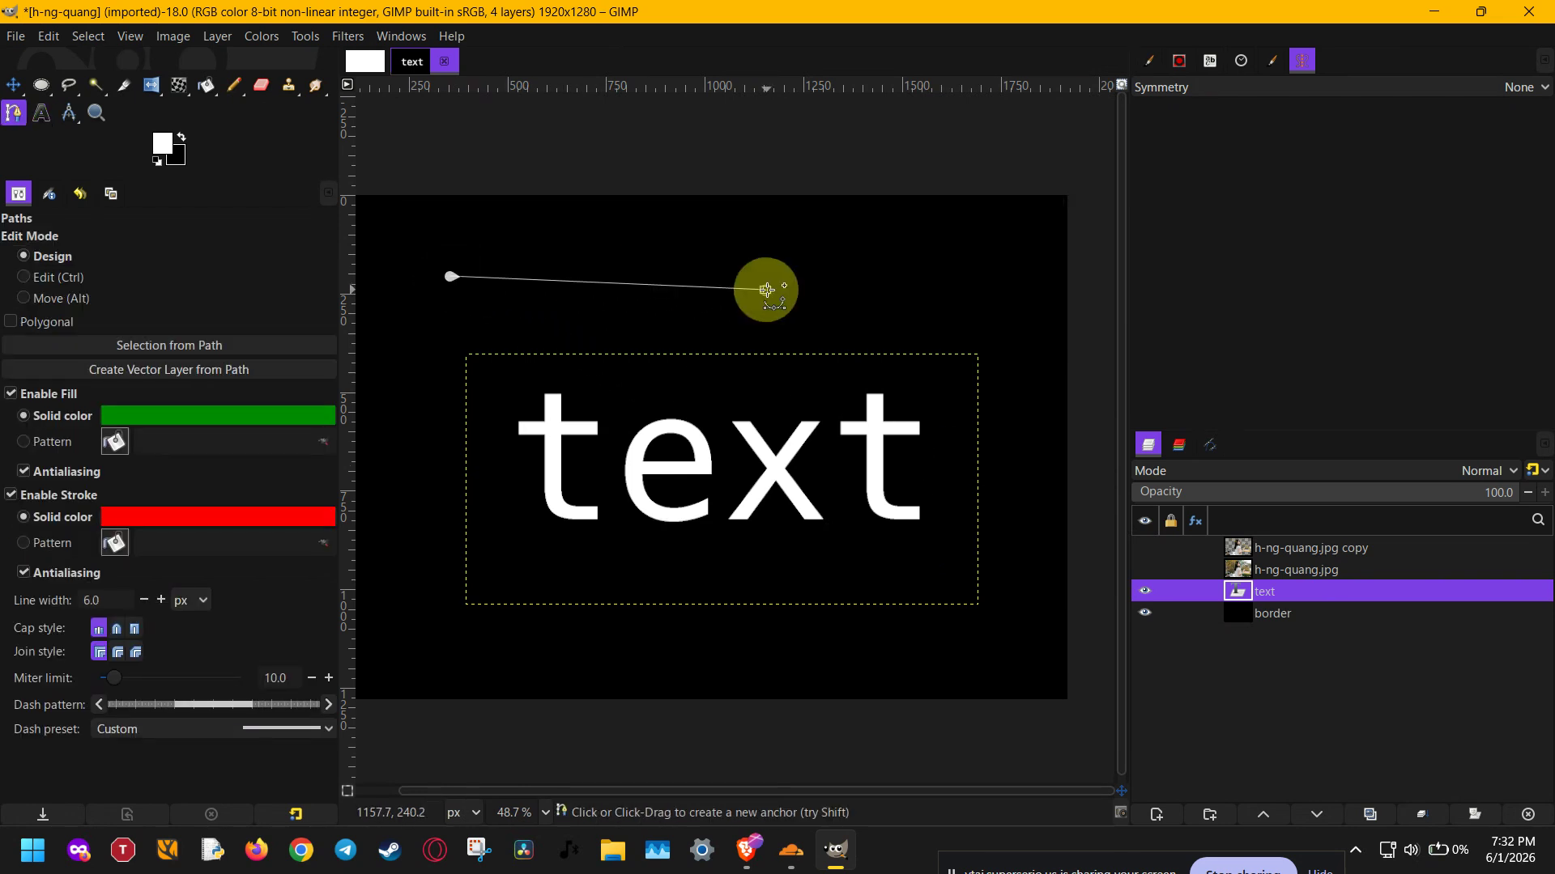
click(852, 237)
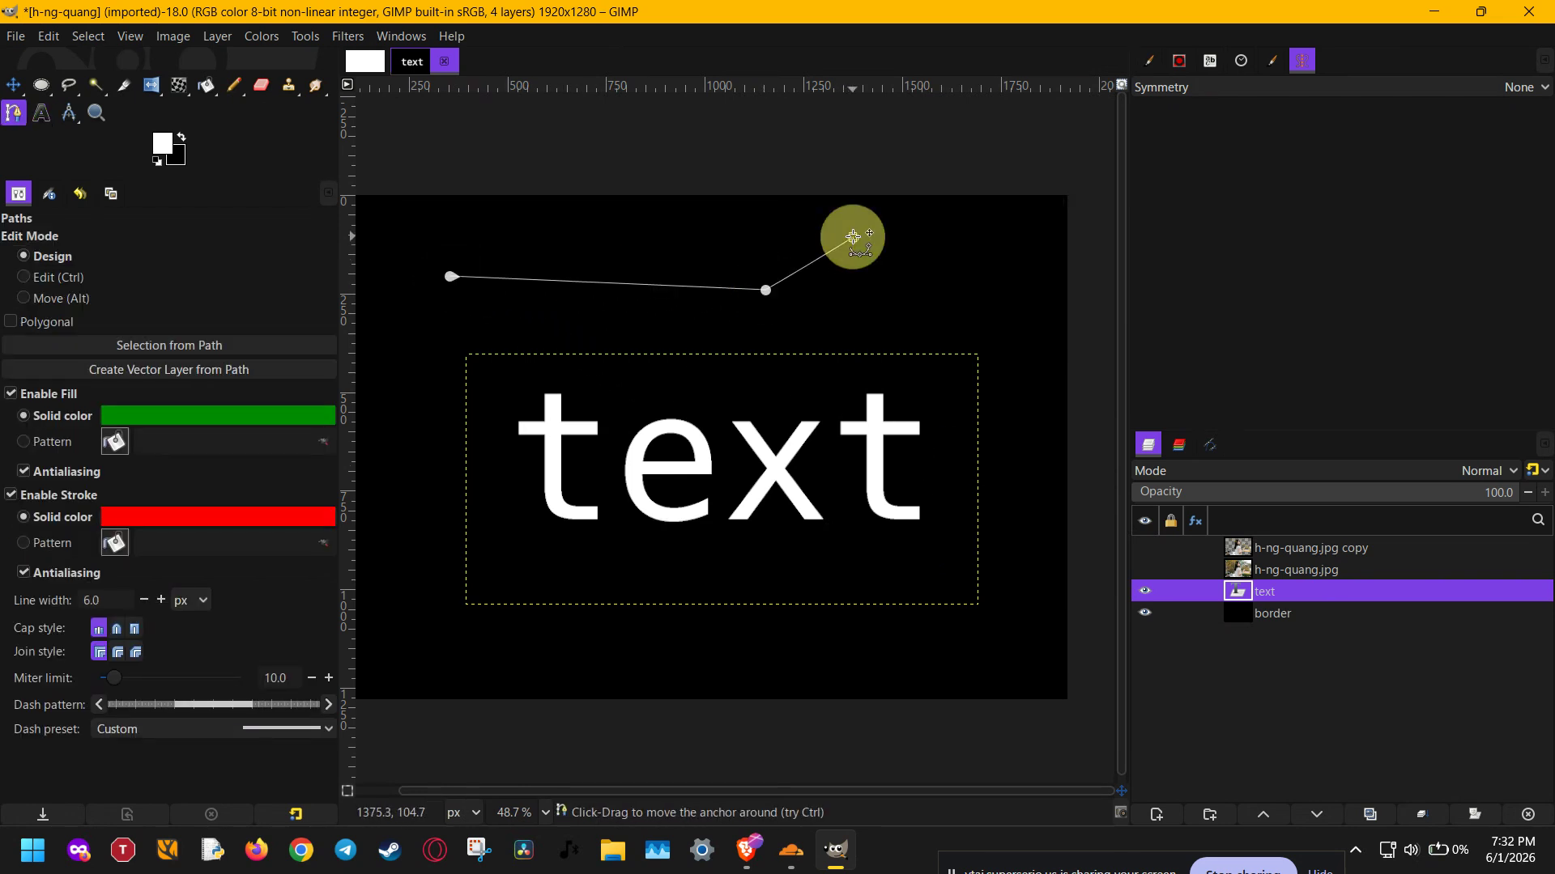
click(469, 224)
key(ctrl)
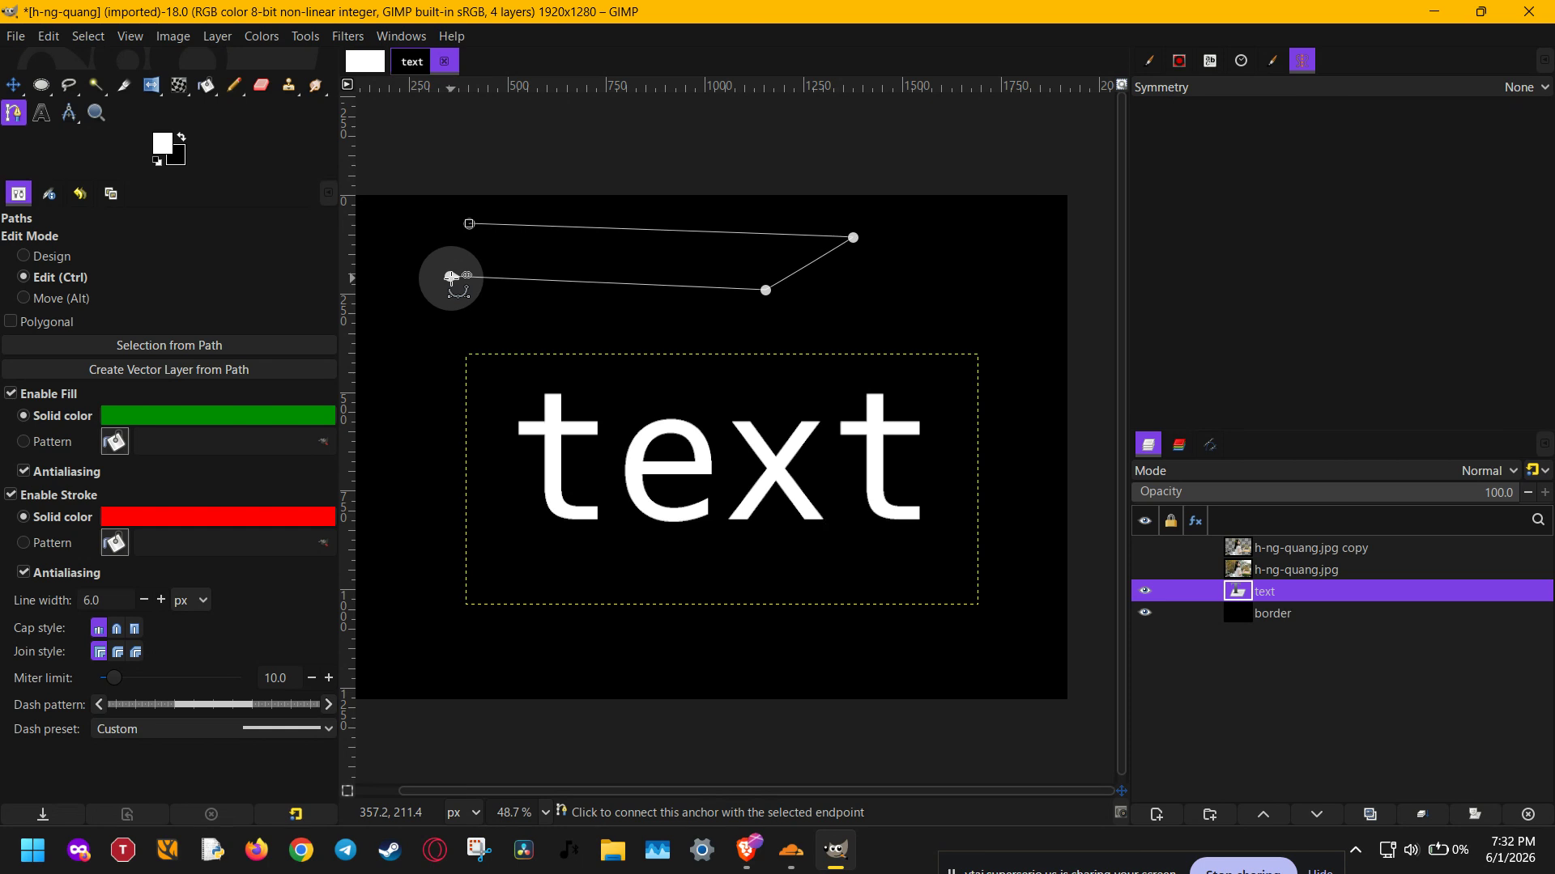
ctrl+click(451, 276)
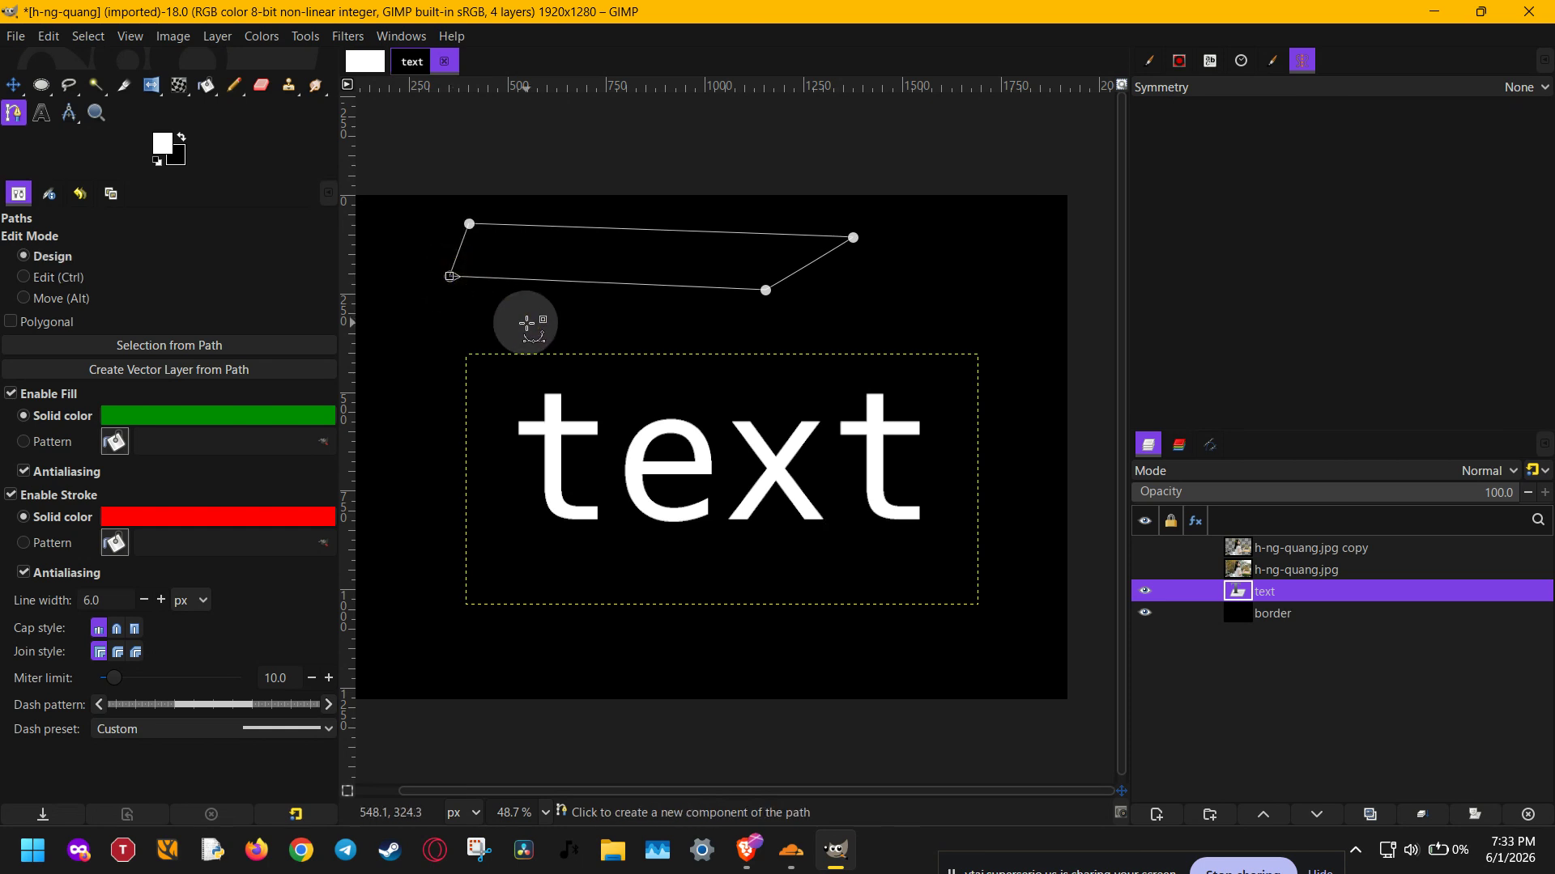
Step: Move the path's lower-left anchor slightly inward and down to reshape the outline
scroll(475, 293, up, 2)
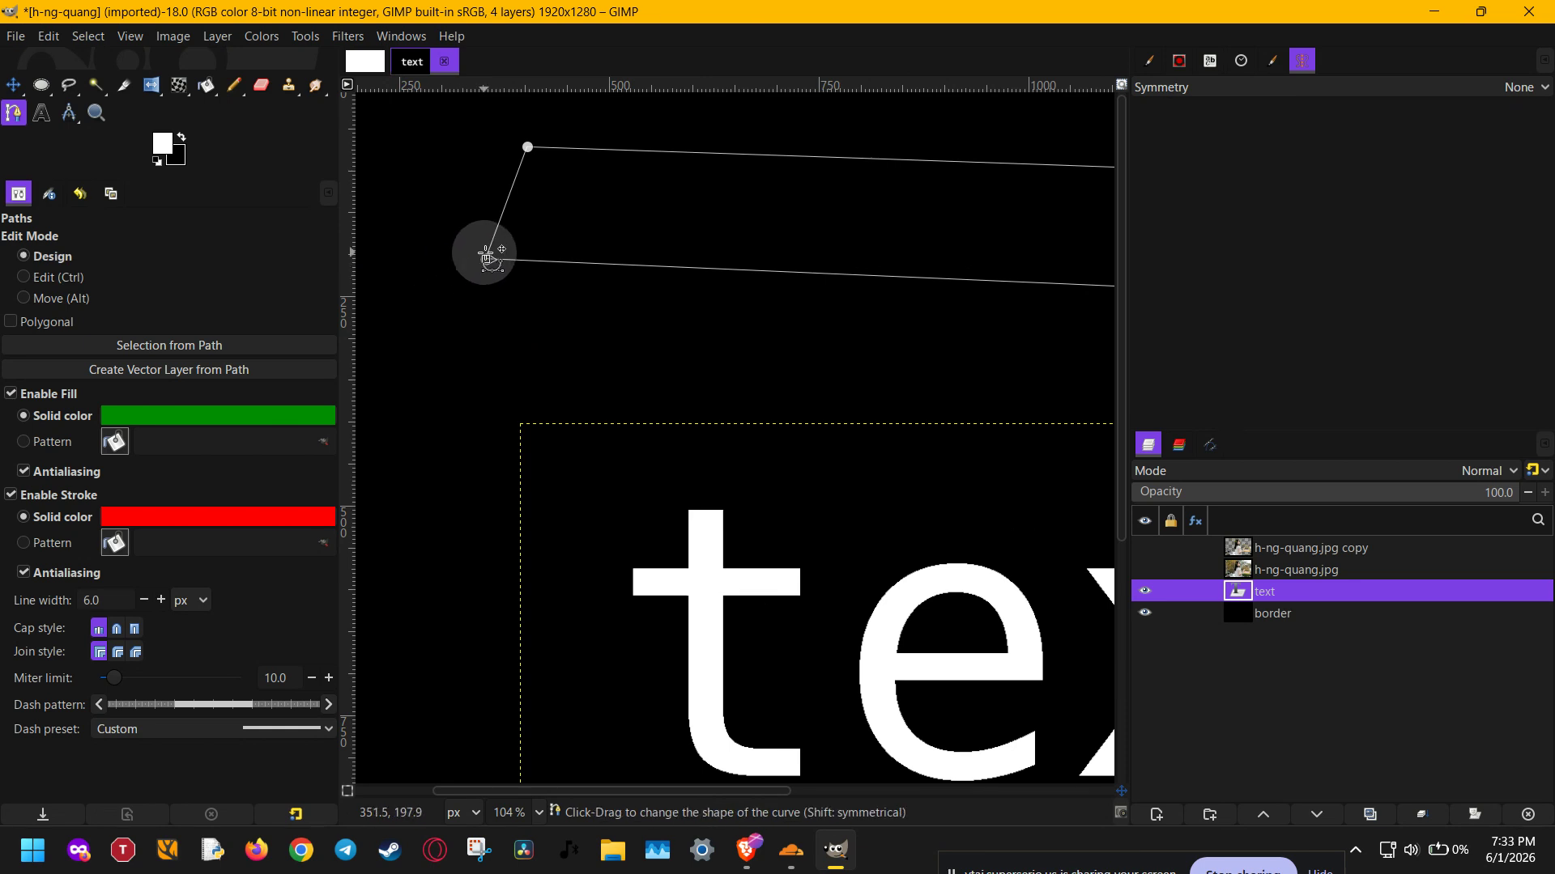
mouse_move(485, 259)
mouse_down()
mouse_move(451, 258)
mouse_move(486, 284)
mouse_move(499, 271)
mouse_up()
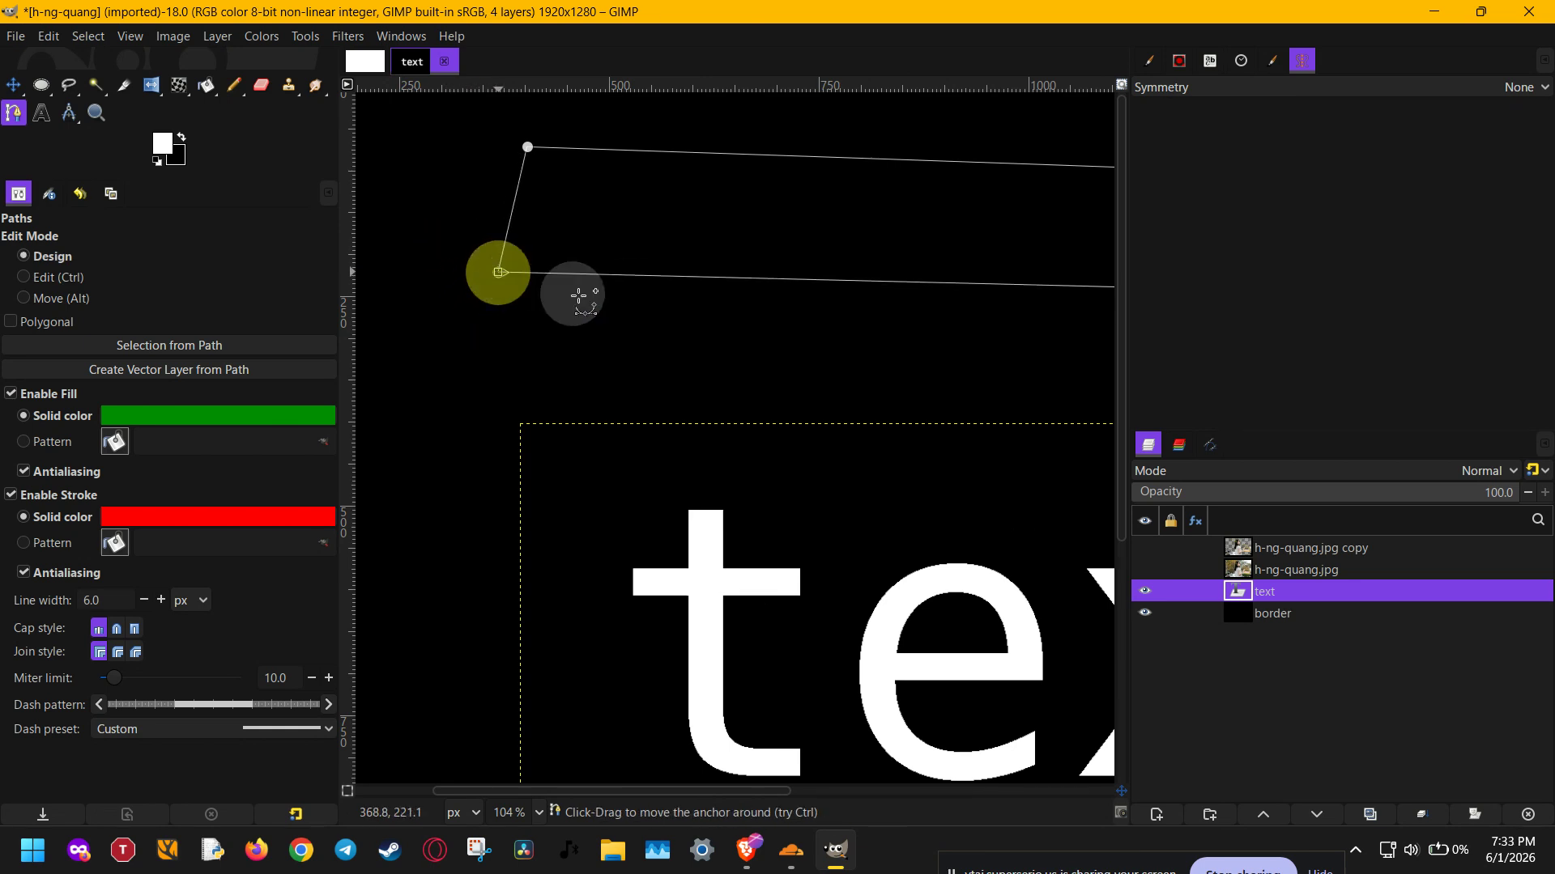
ctrl+scroll(798, 337, down, 2)
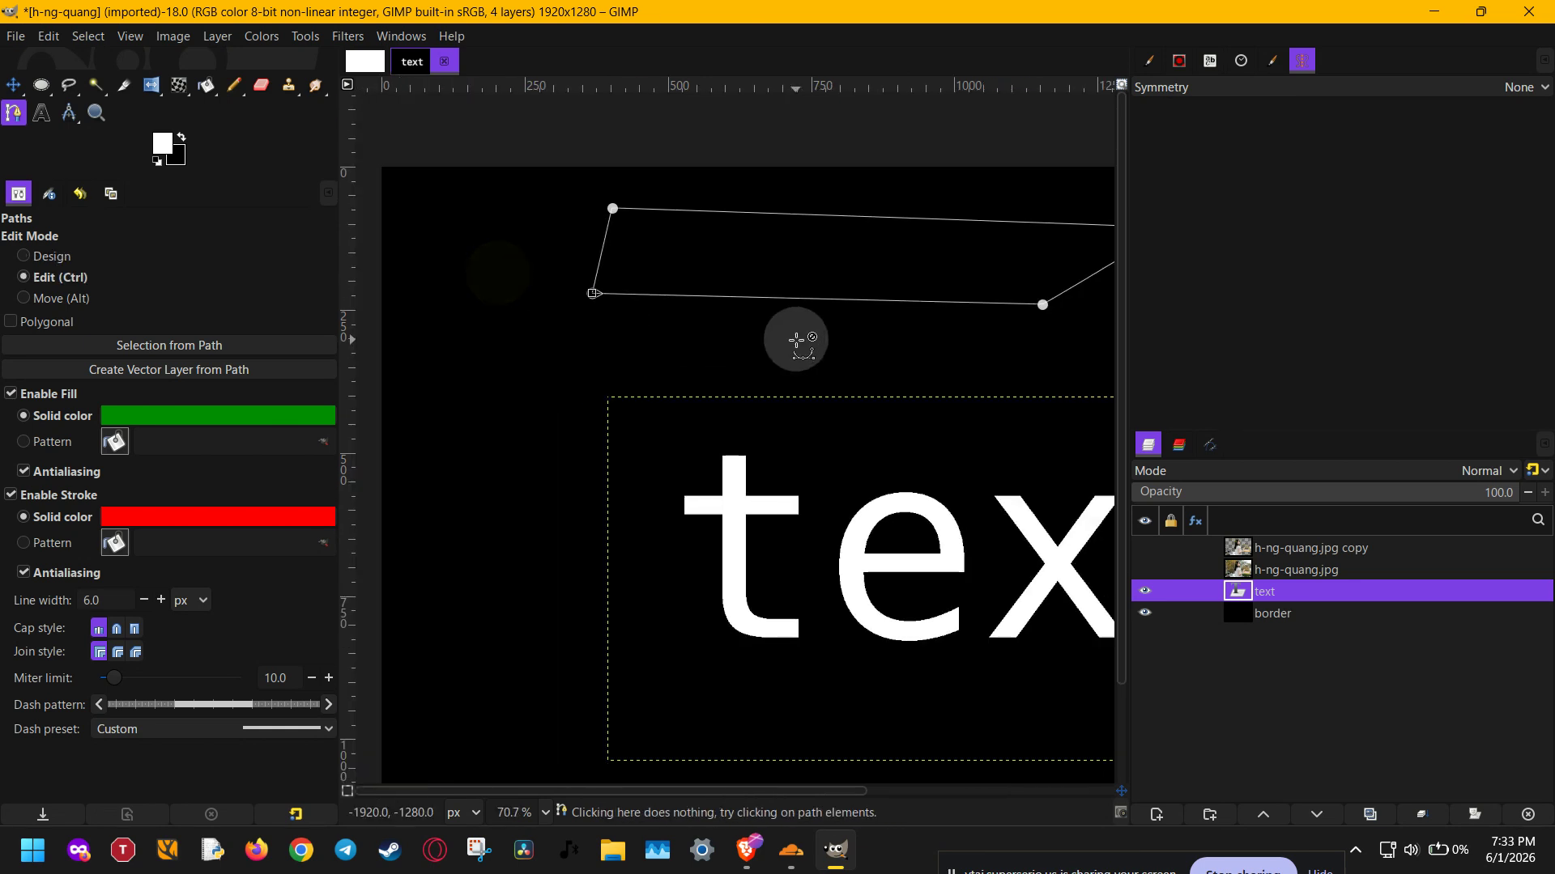
Step: Create a selection from the path and try to fill it with white on the text layer using Bucket Fill
click(241, 342)
drag(788, 361, 640, 377)
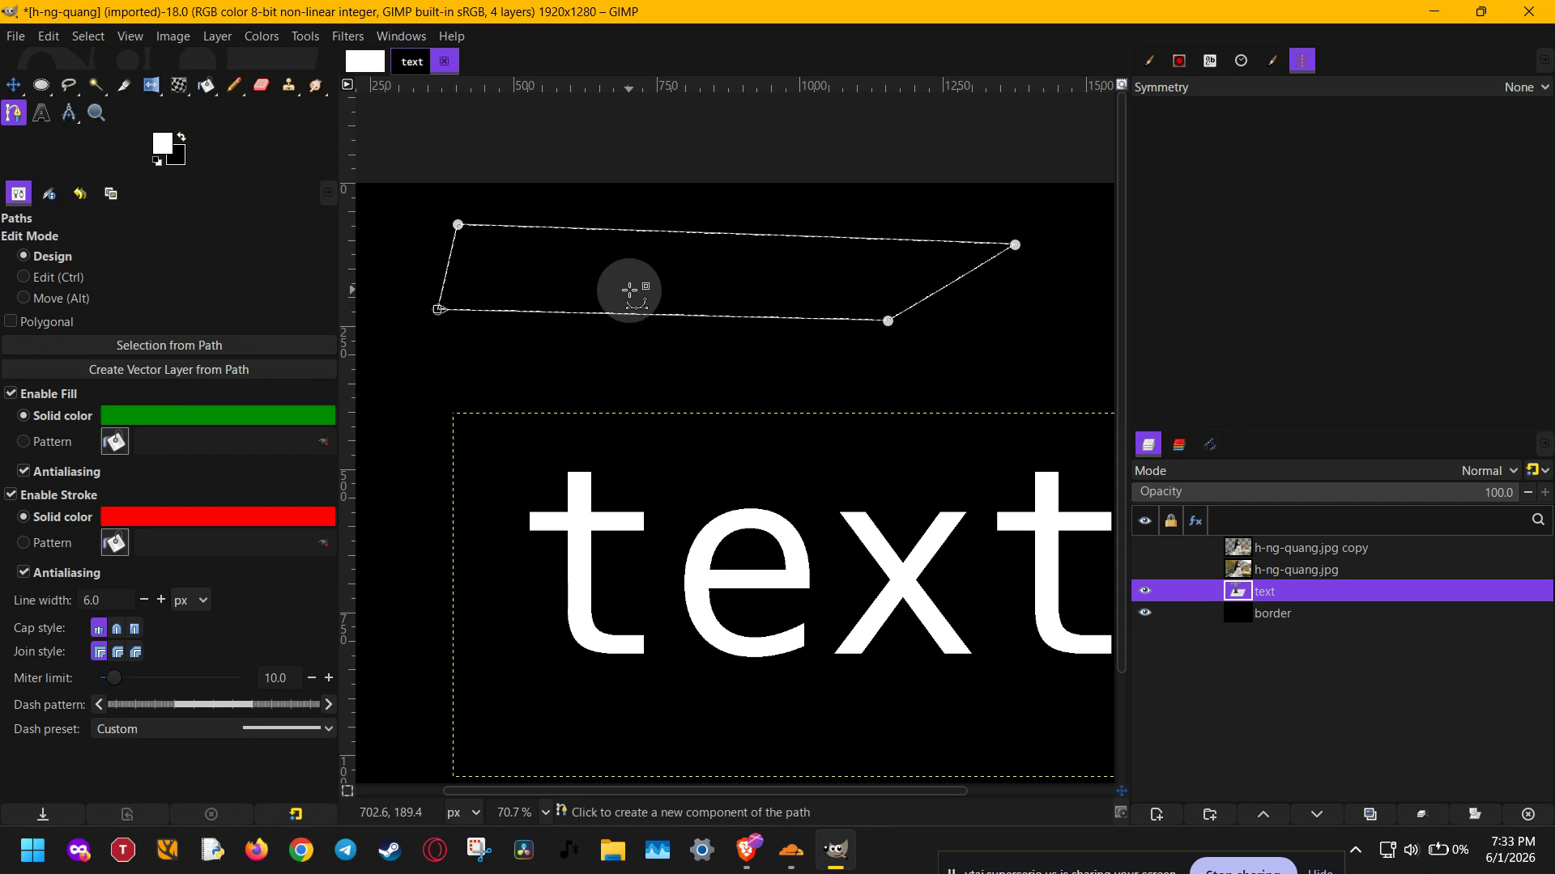
key(shift+b)
click(560, 259)
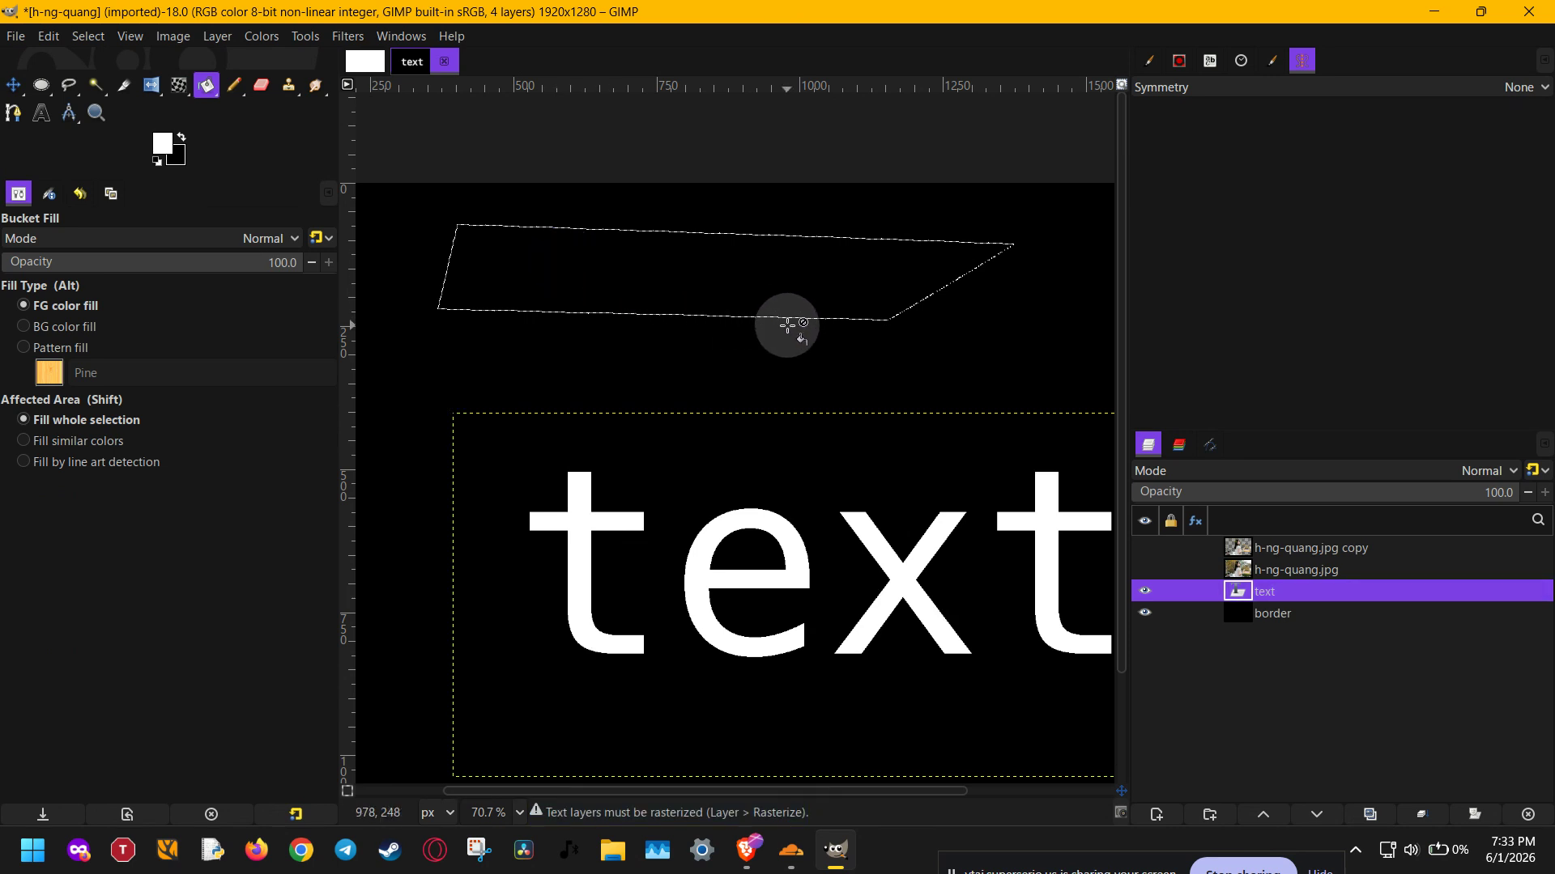
Step: Clear the current four-sided selection and fit the whole image in view
key(ctrl+shift+a)
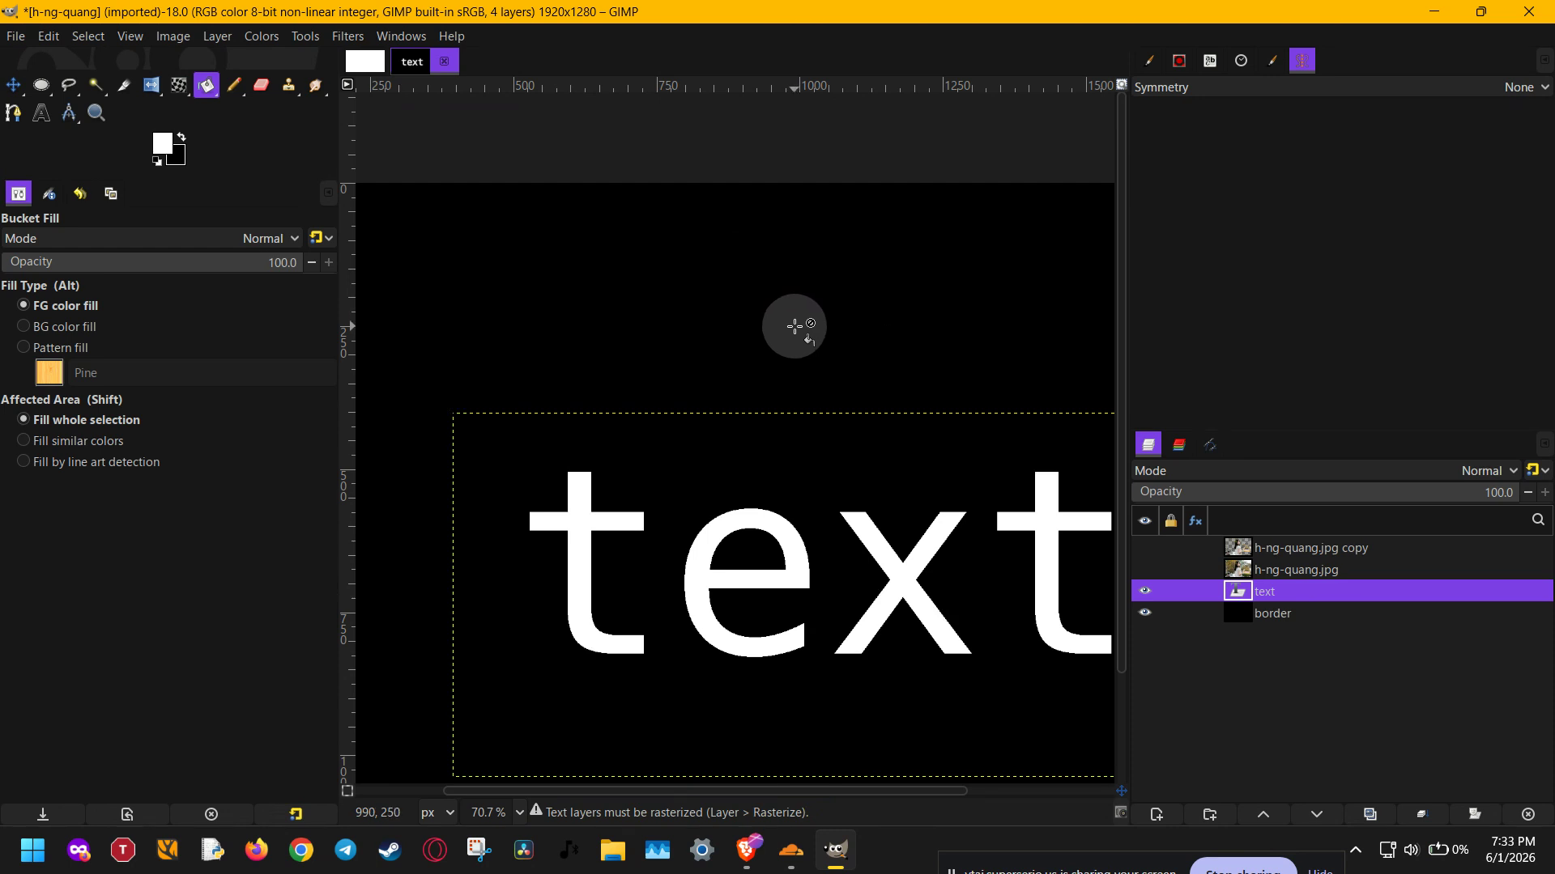
key(shift+ctrl+j)
Step: Flip the whole image vertically and make both h-ng-quang photo layers visible
click(173, 38)
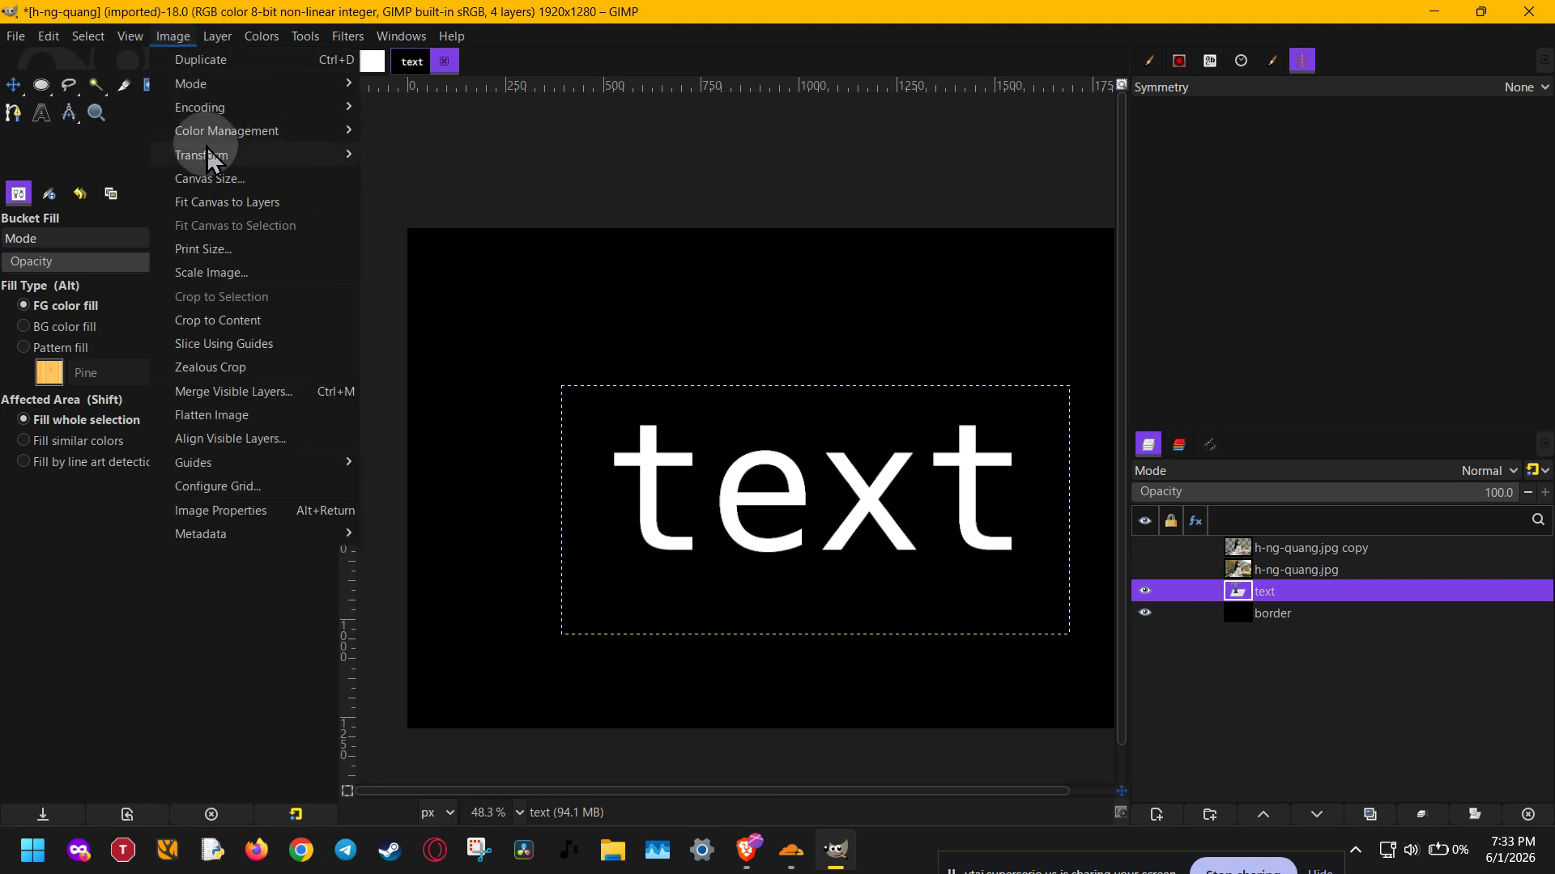
mouse_move(208, 155)
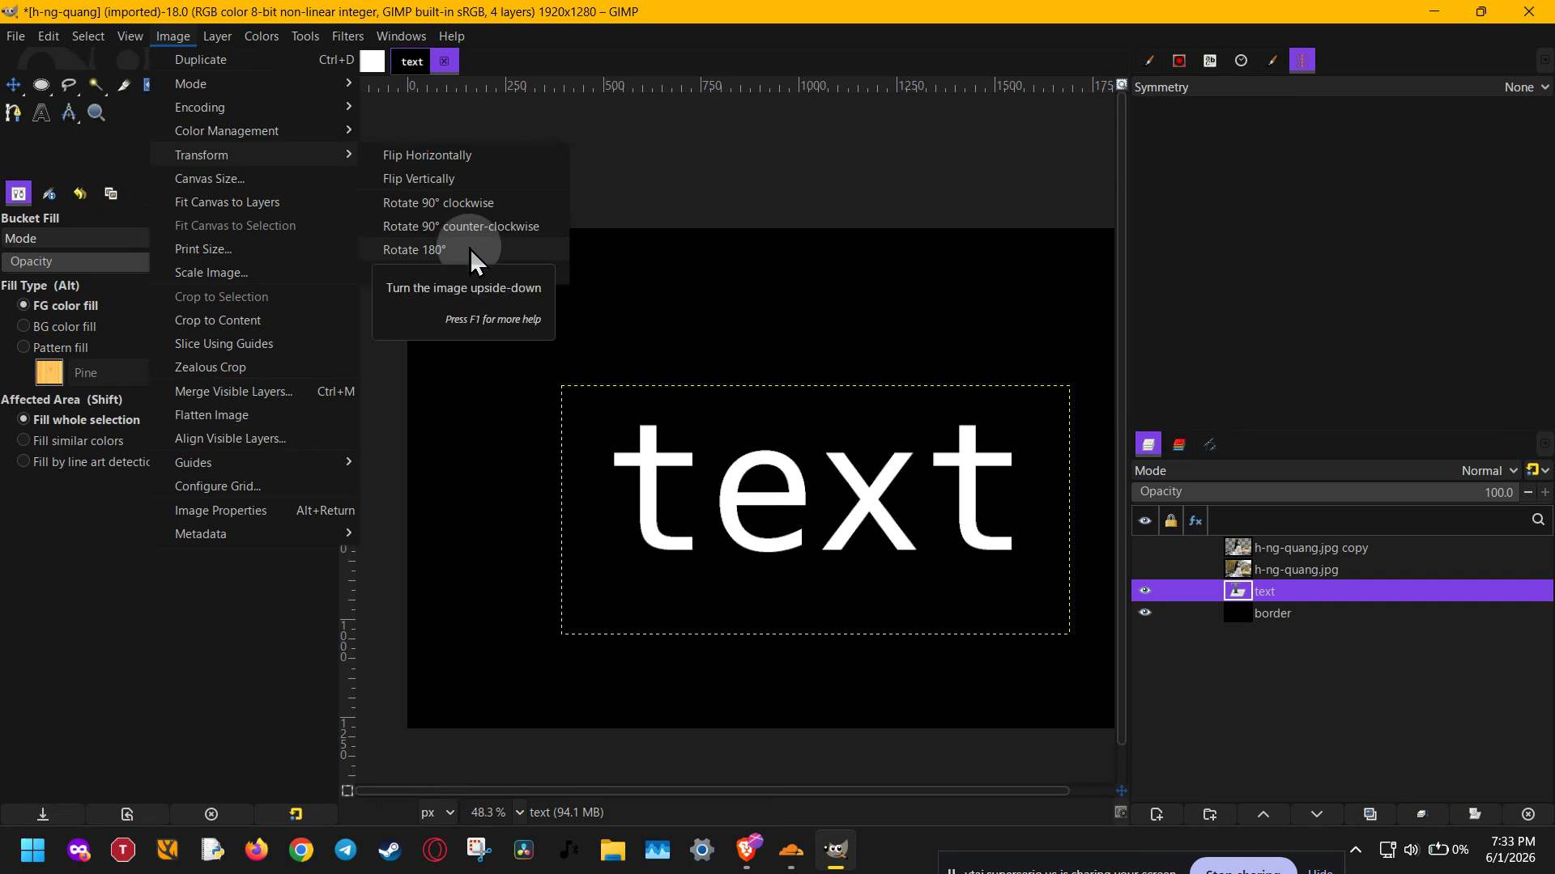
click(484, 179)
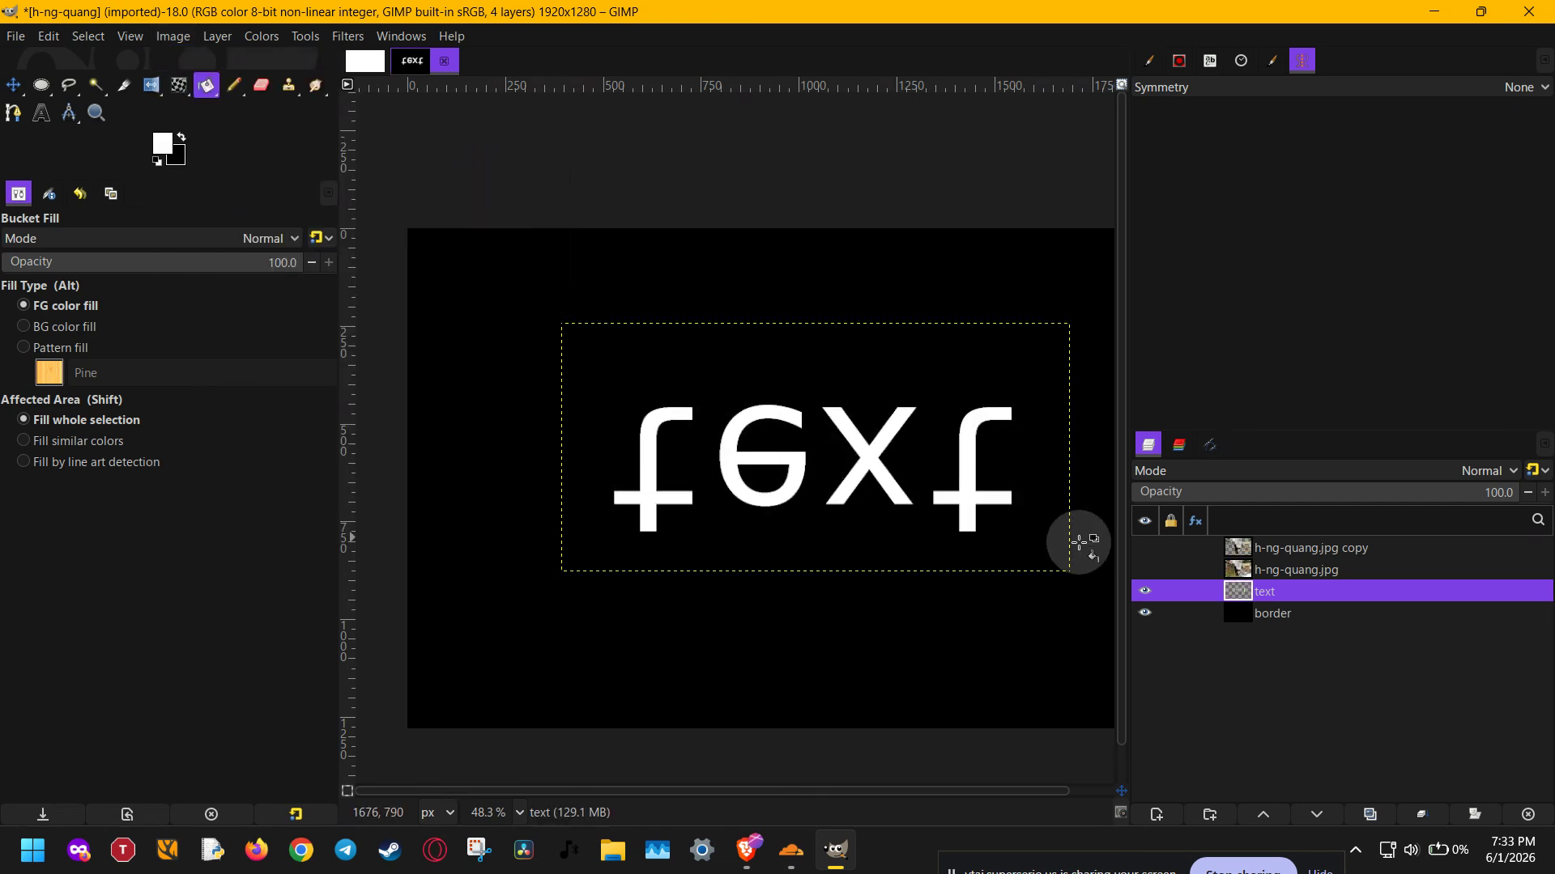
click(1279, 569)
click(1145, 569)
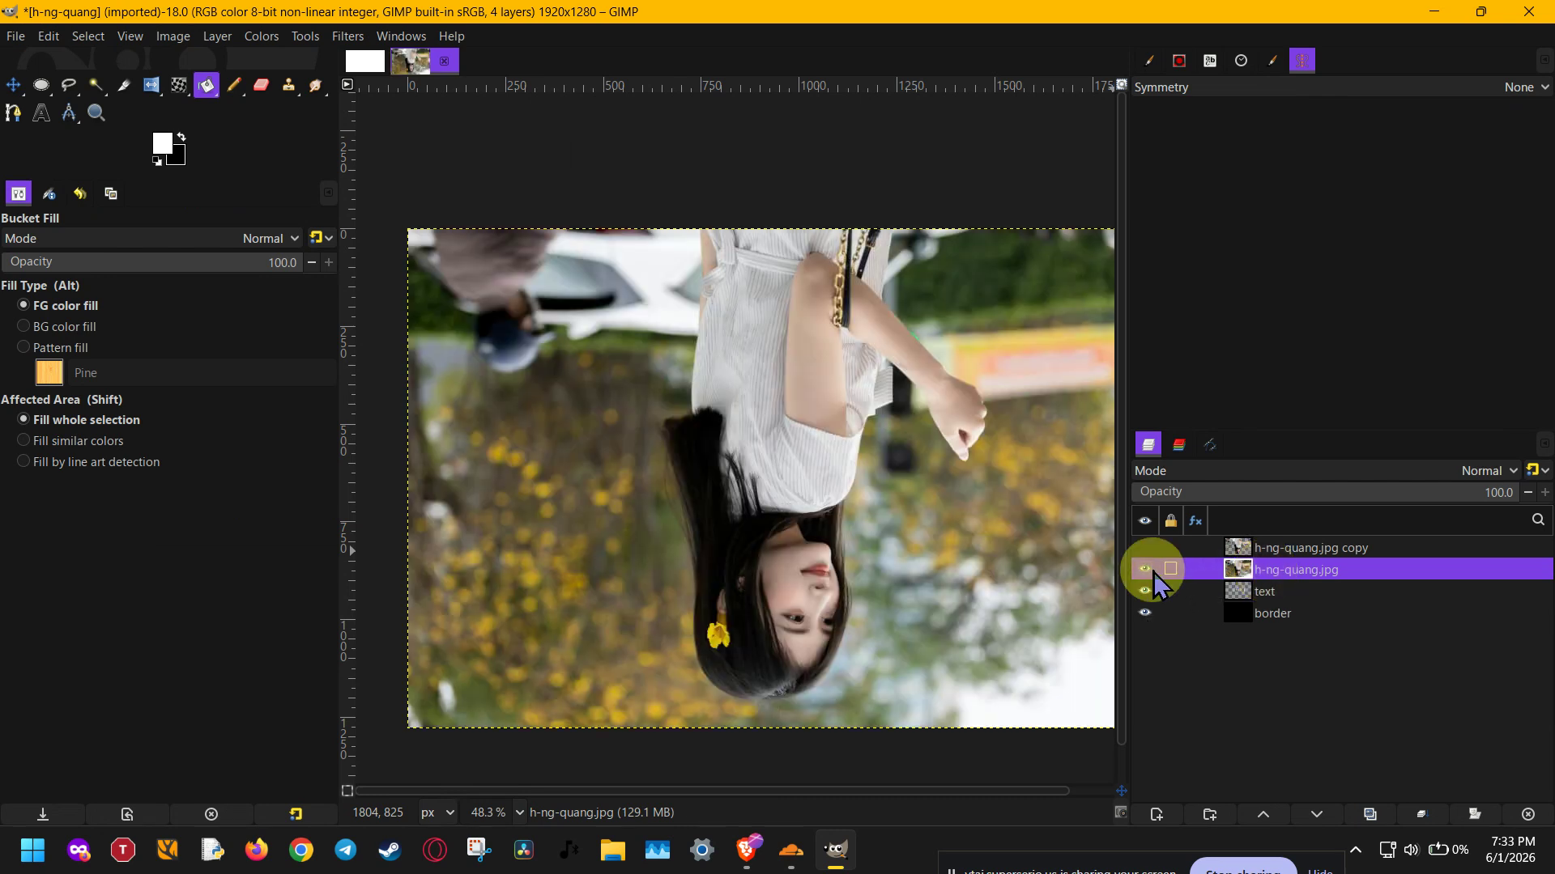
click(1145, 547)
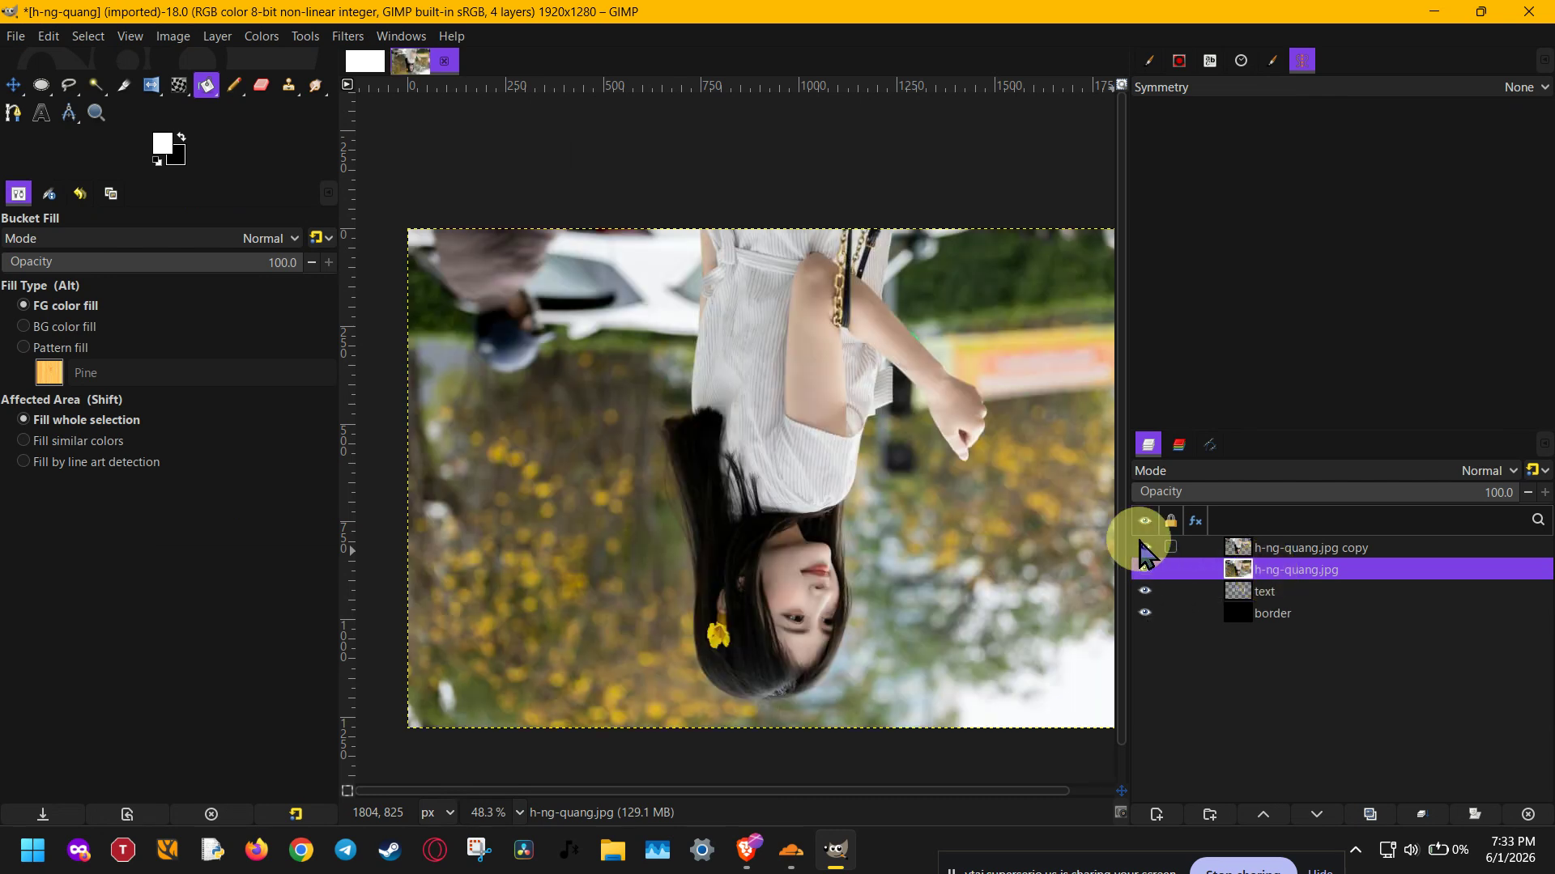
click(1237, 550)
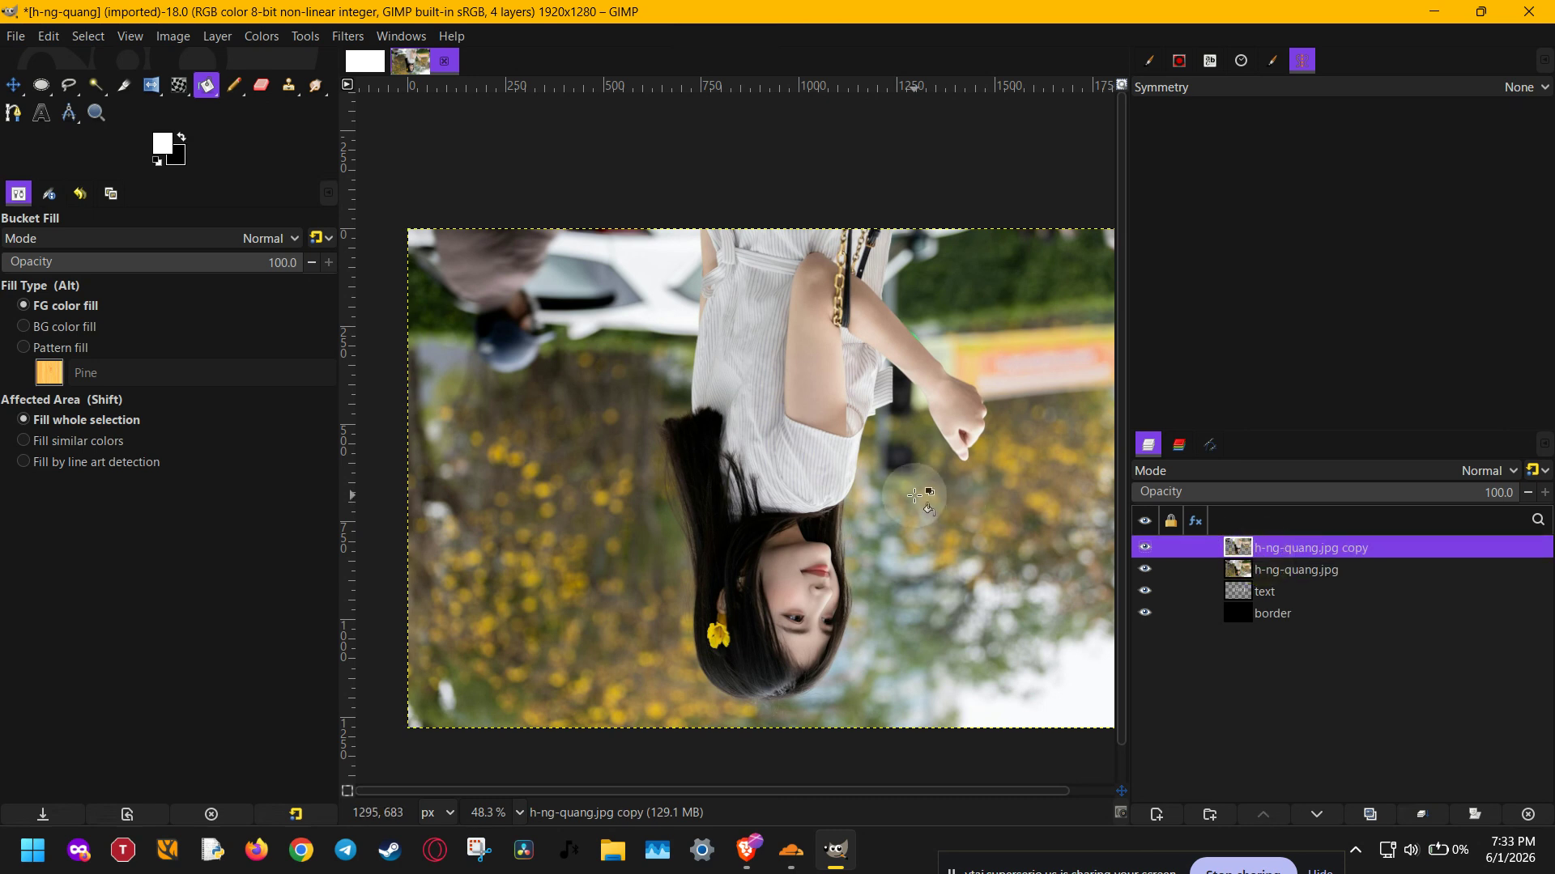
Step: Undo the layer visibility changes and the vertical flip of the image
key(ctrl+z)
key(ctrl+z)
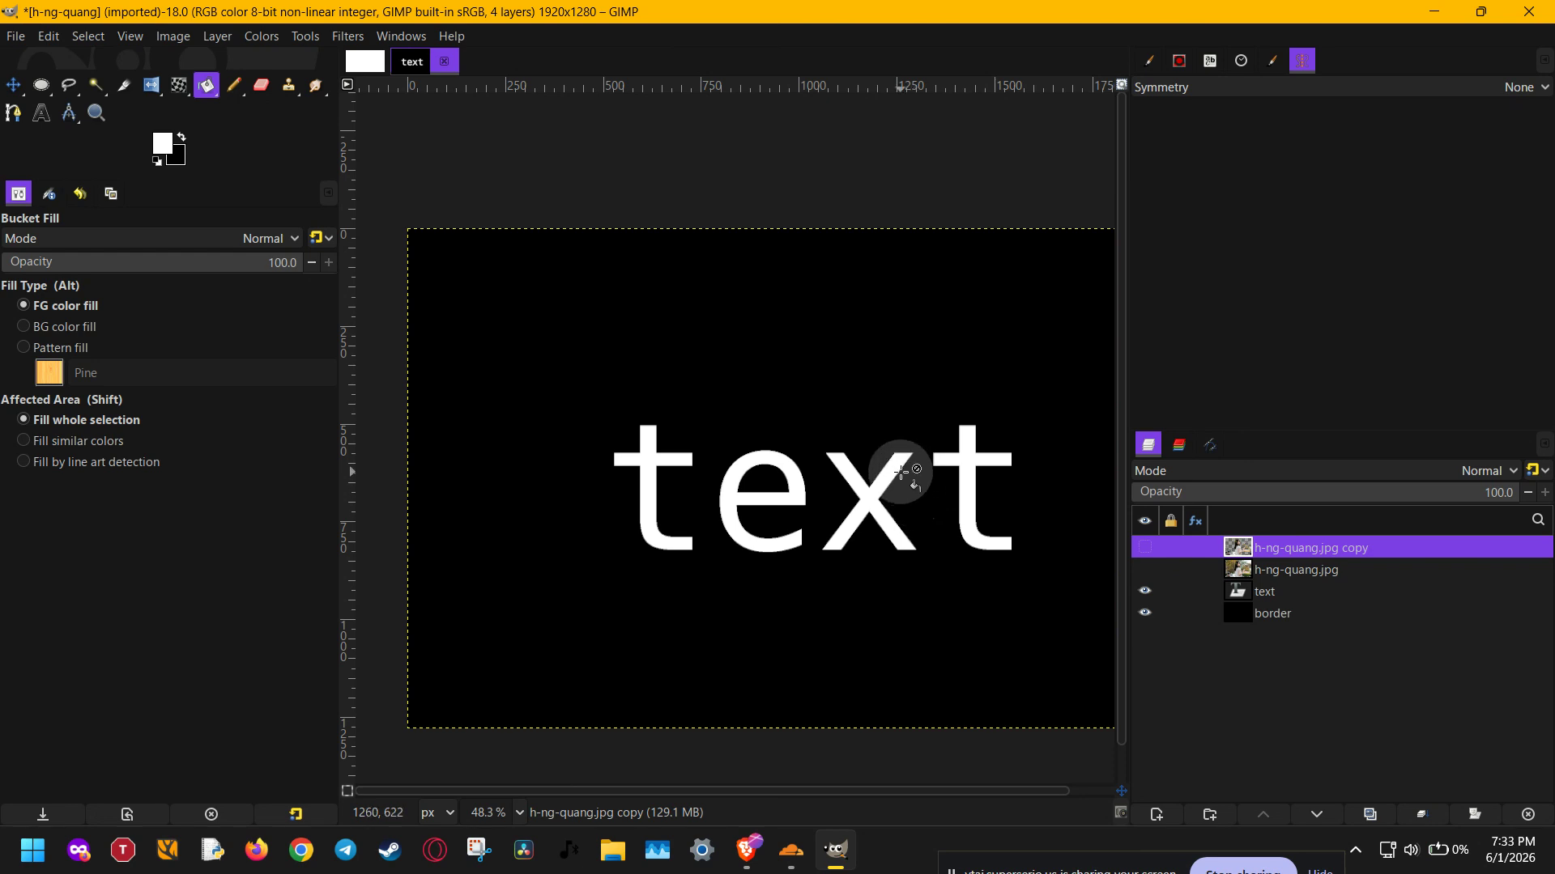
Step: Make the h-ng-quang.jpg layer and its copy visible, keeping the copy as the active layer
click(1144, 569)
click(267, 36)
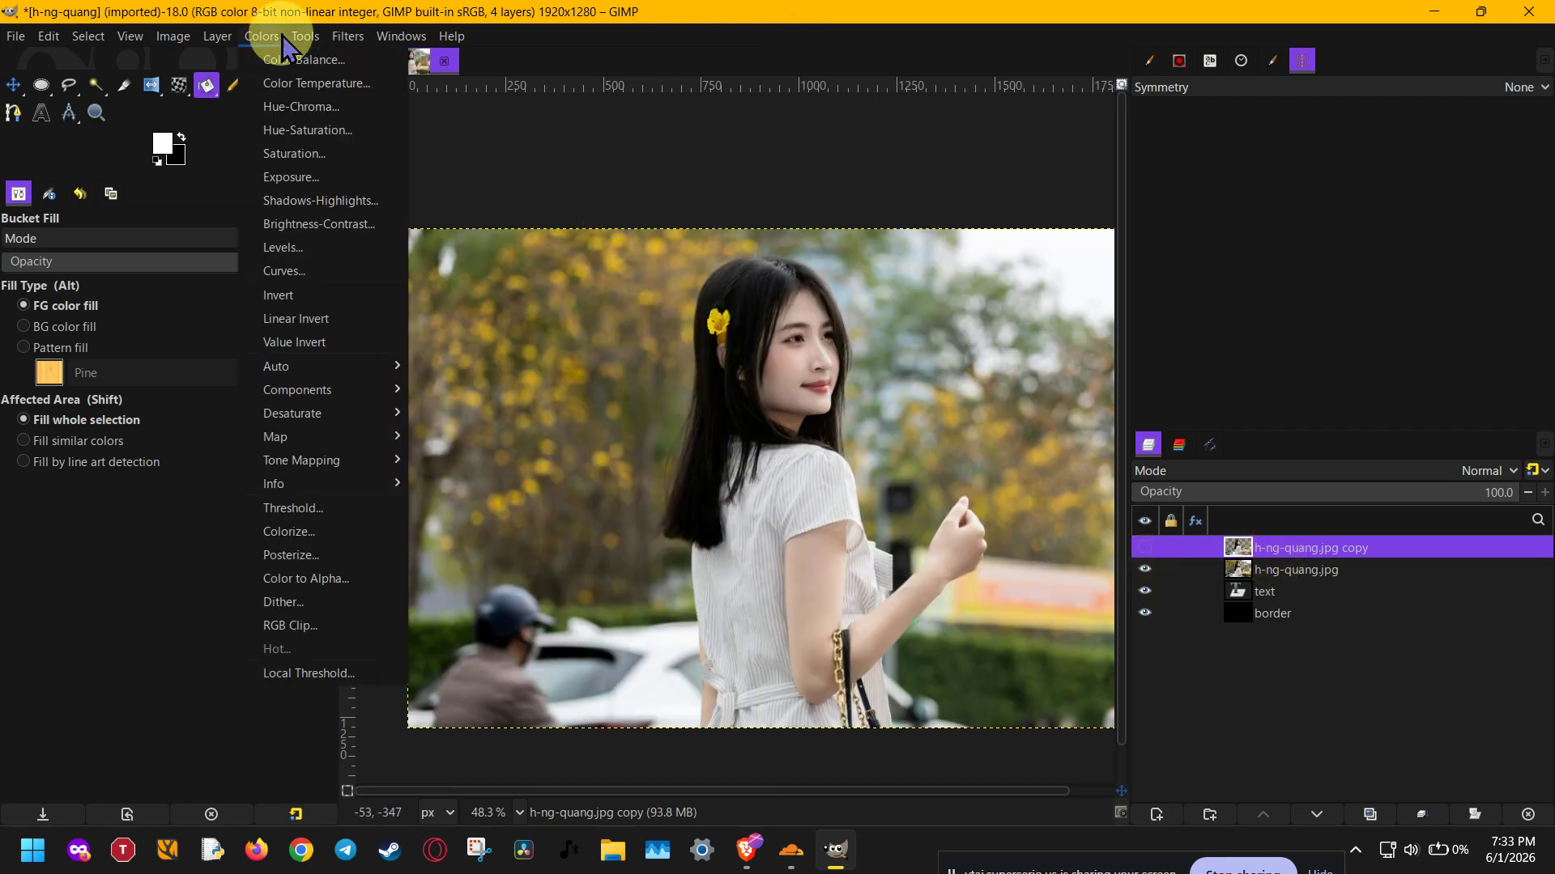
click(307, 271)
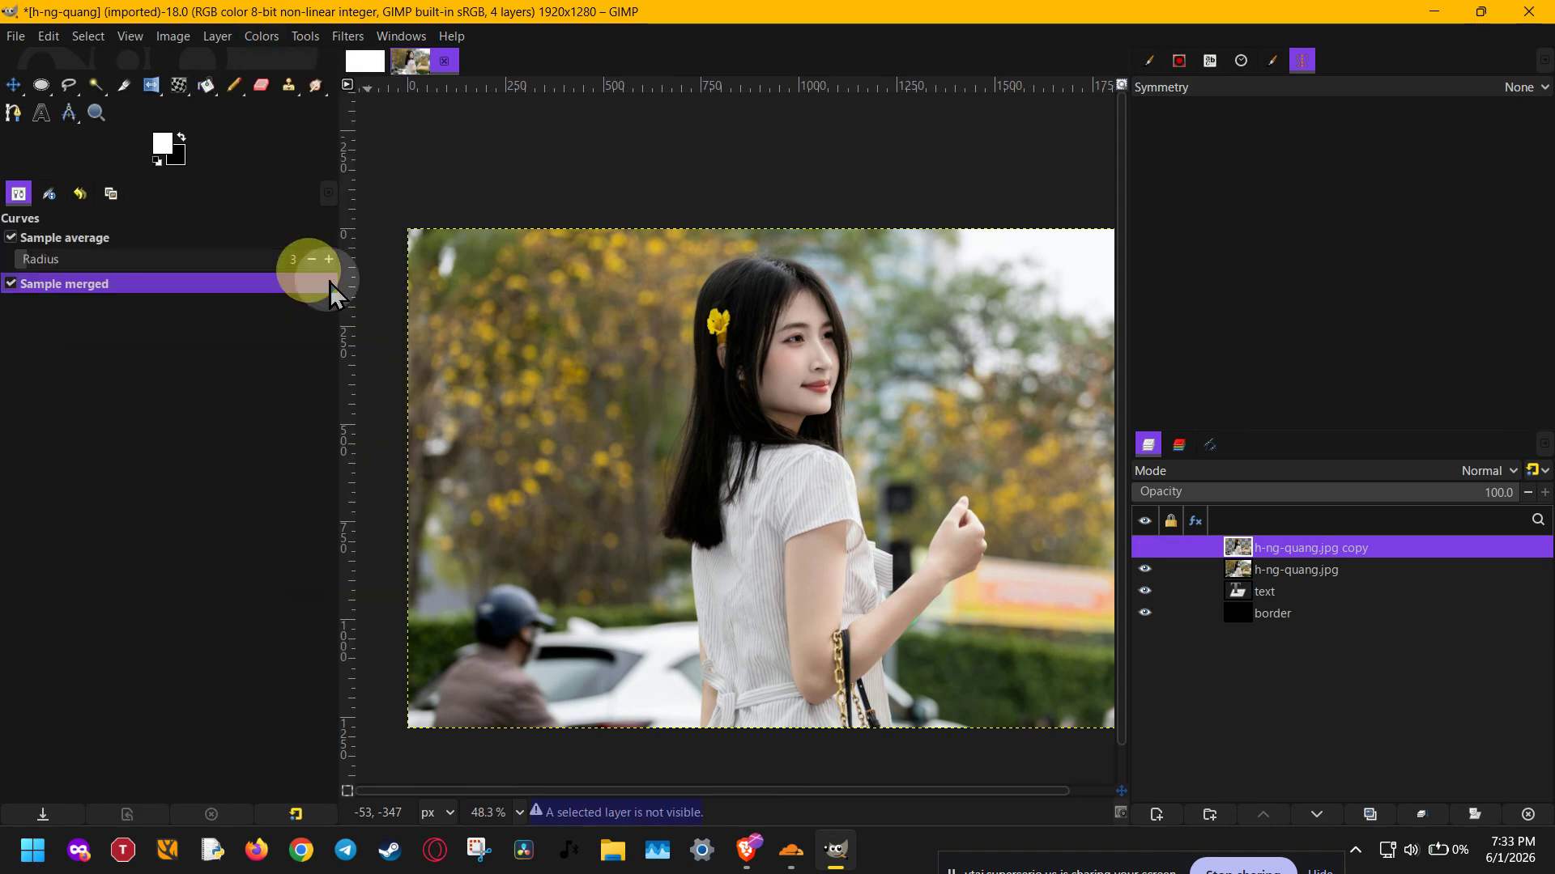
click(1145, 549)
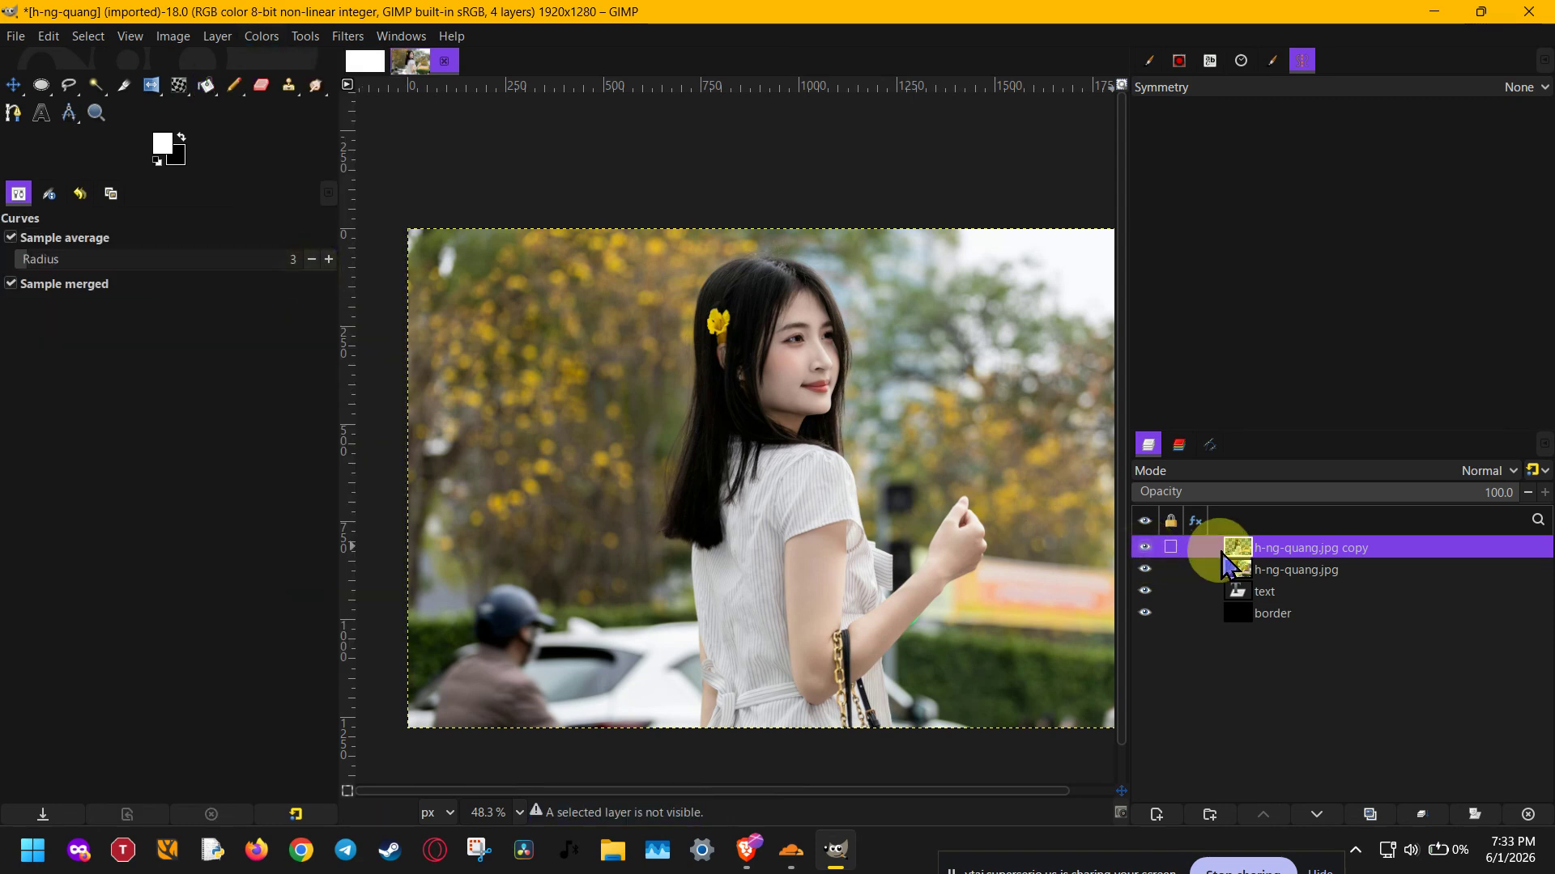
Step: Try an S-shaped Value curve on the photo copy with Curves, darkening shadows and varying highlights, and discard the adjustment
click(264, 37)
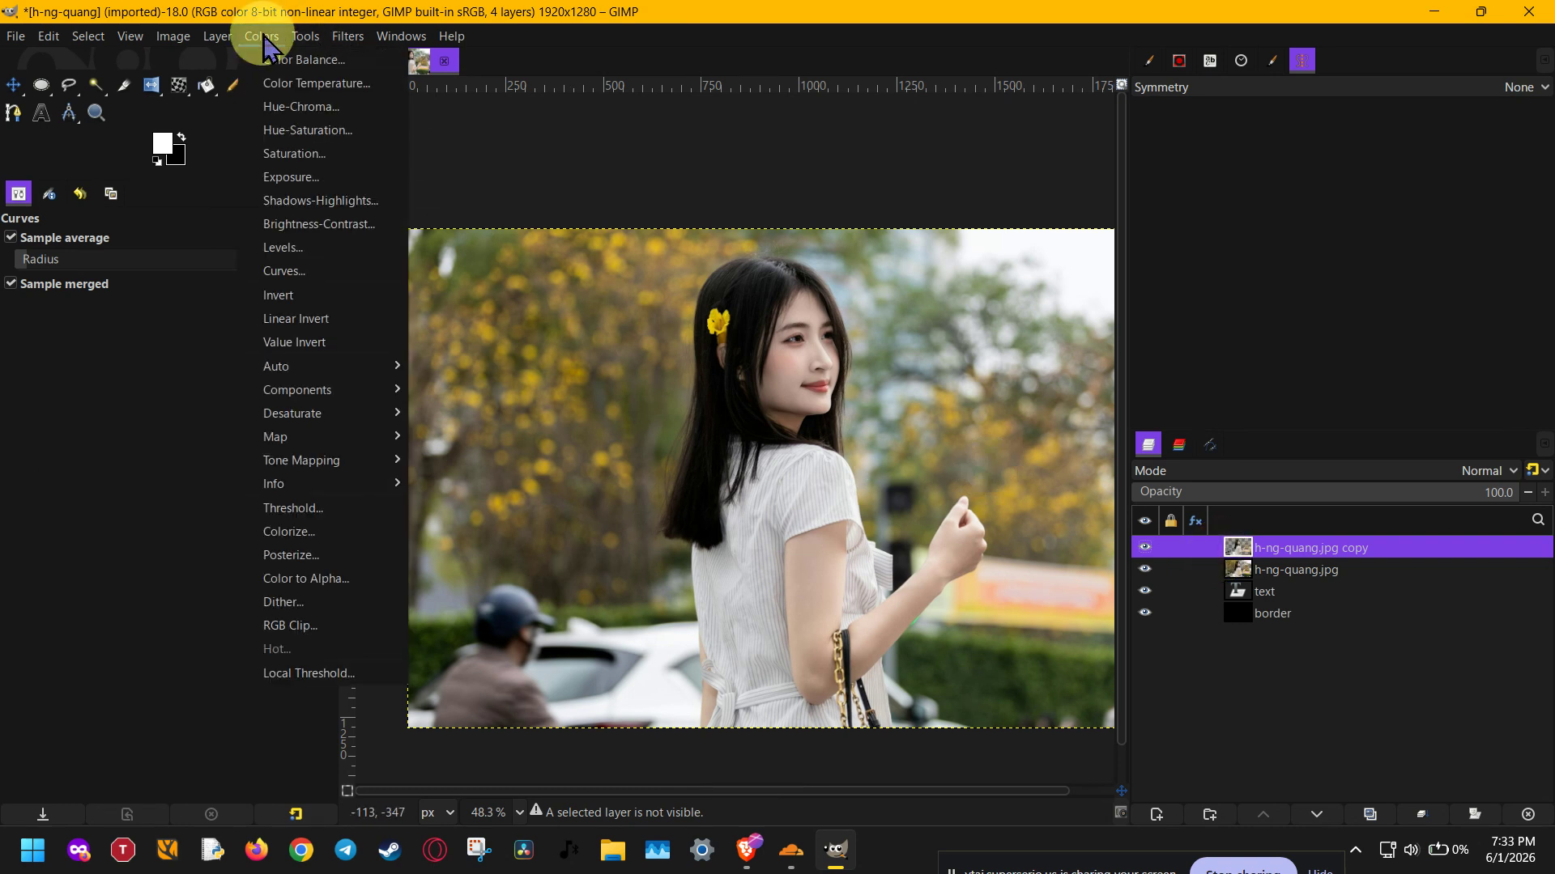
click(298, 270)
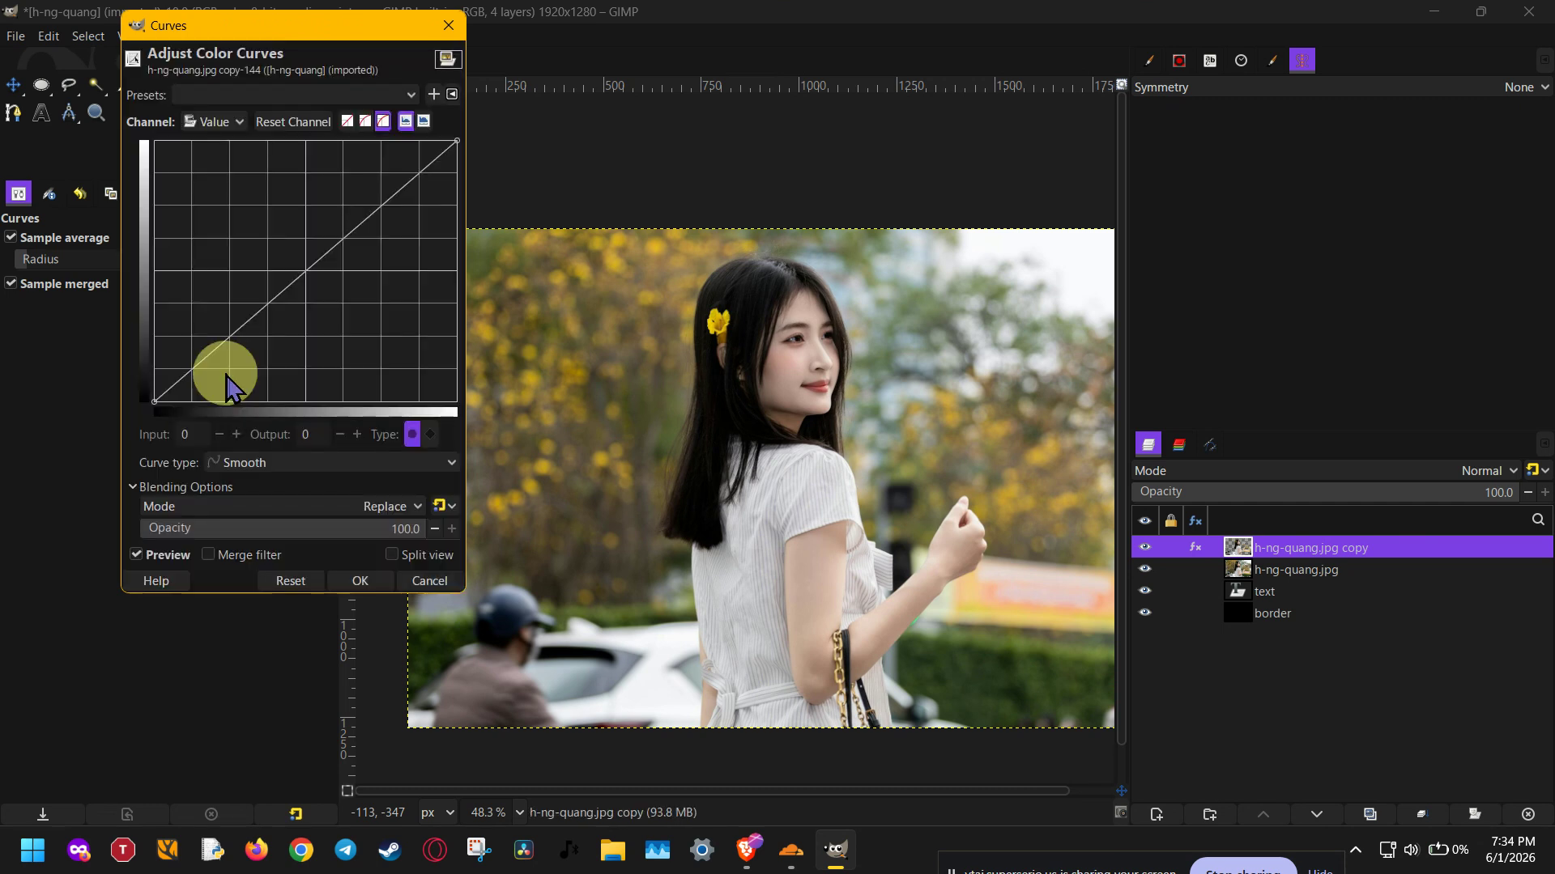
click(227, 372)
click(382, 189)
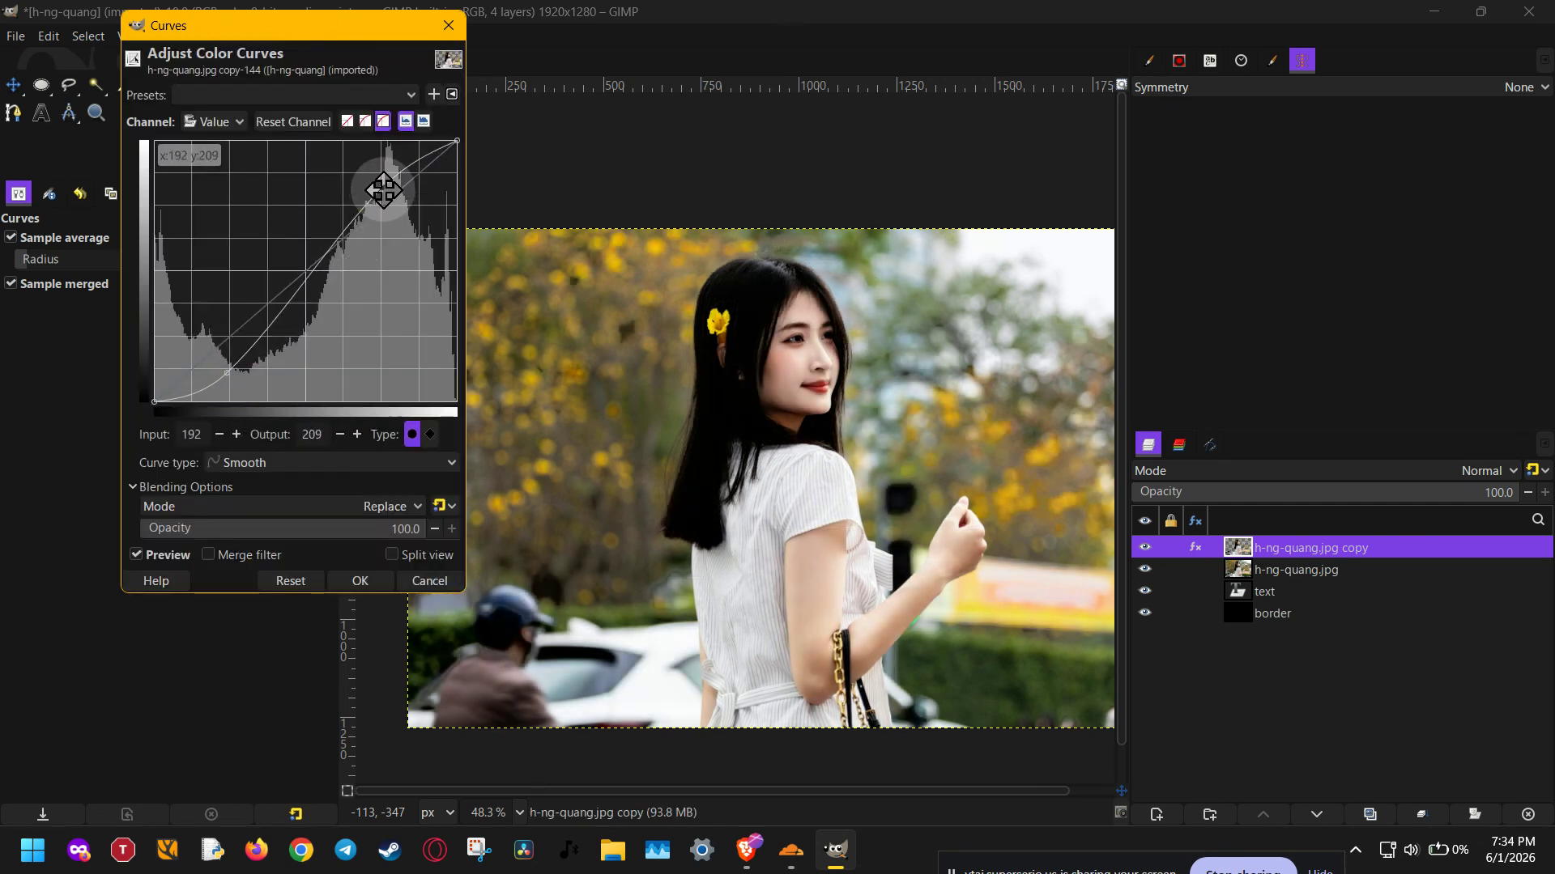
drag(381, 190, 382, 245)
mouse_move(237, 364)
mouse_down()
mouse_move(229, 295)
mouse_move(235, 360)
mouse_up()
drag(383, 248, 382, 173)
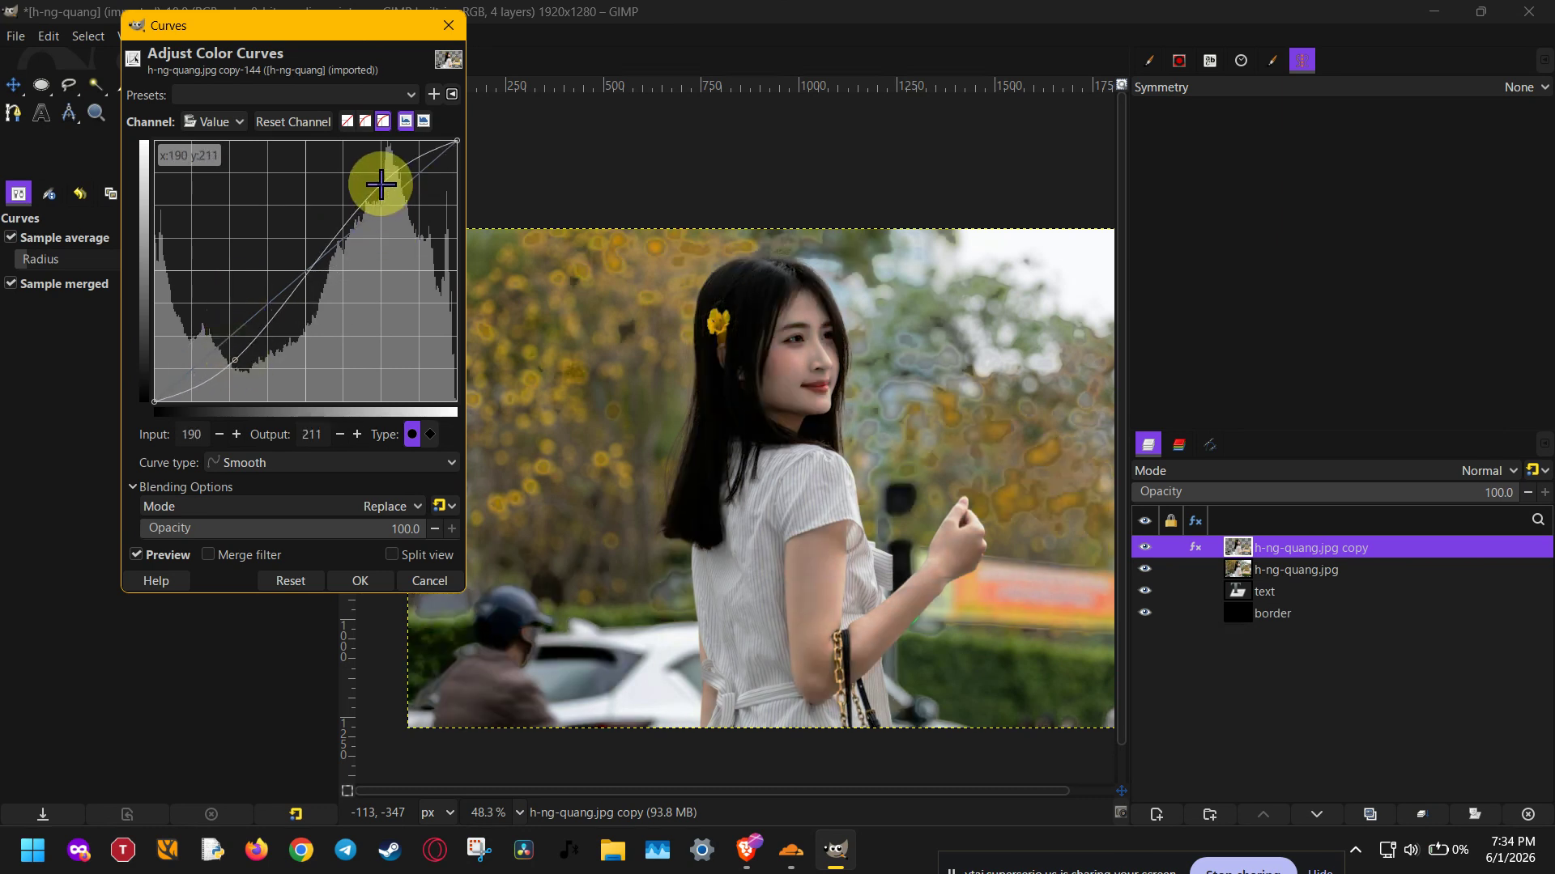
click(419, 576)
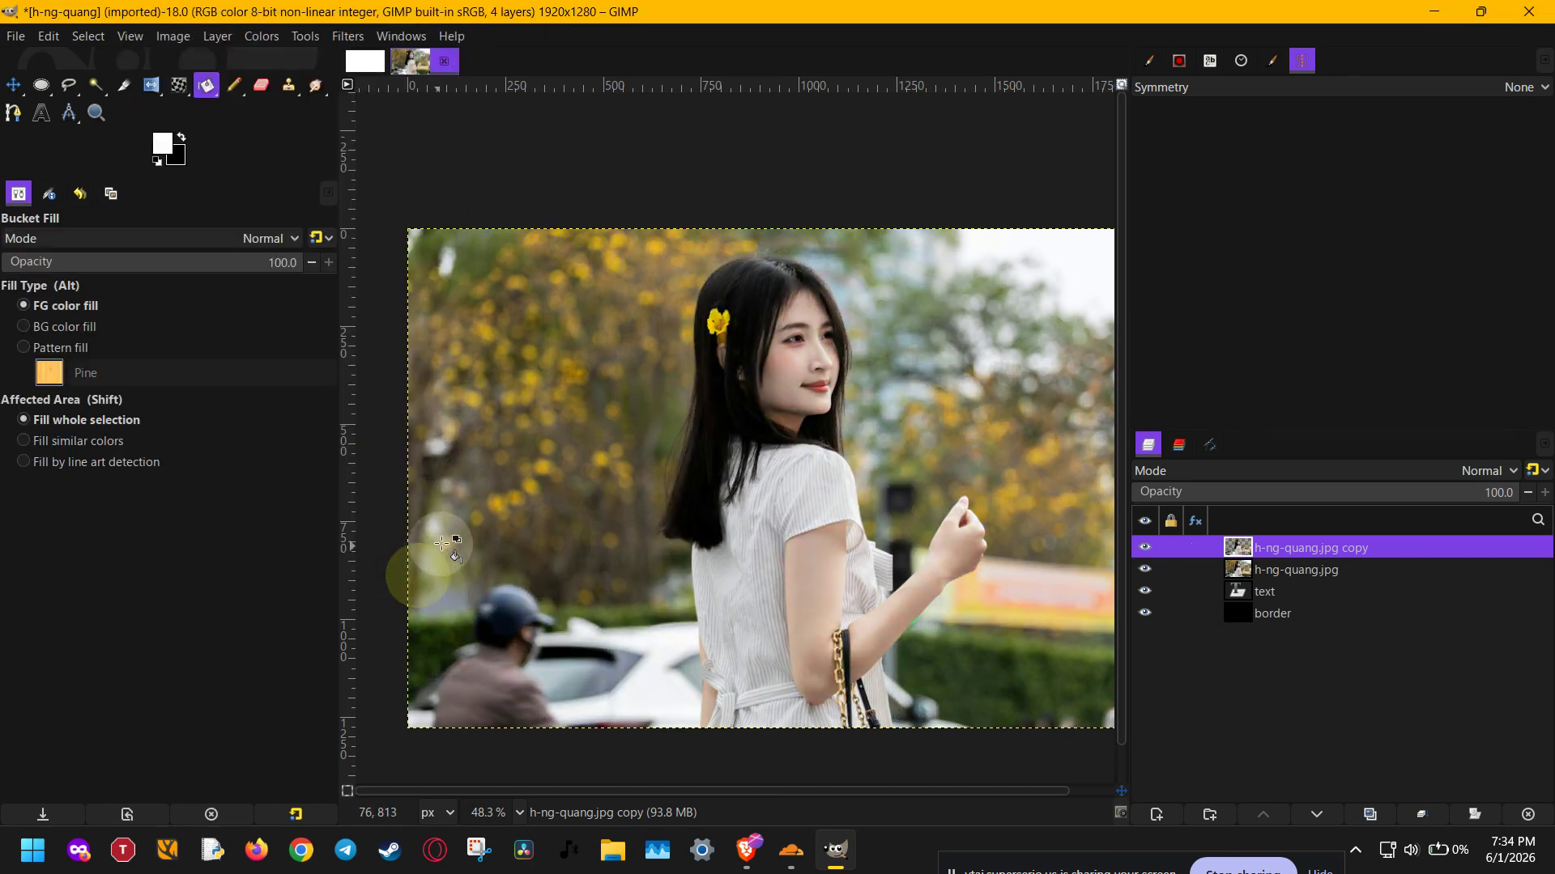
Step: Select a rectangle about 1136 × 274 px across the woman's face and add a circle about 472 px wide below it
key(r)
drag(488, 315, 934, 421)
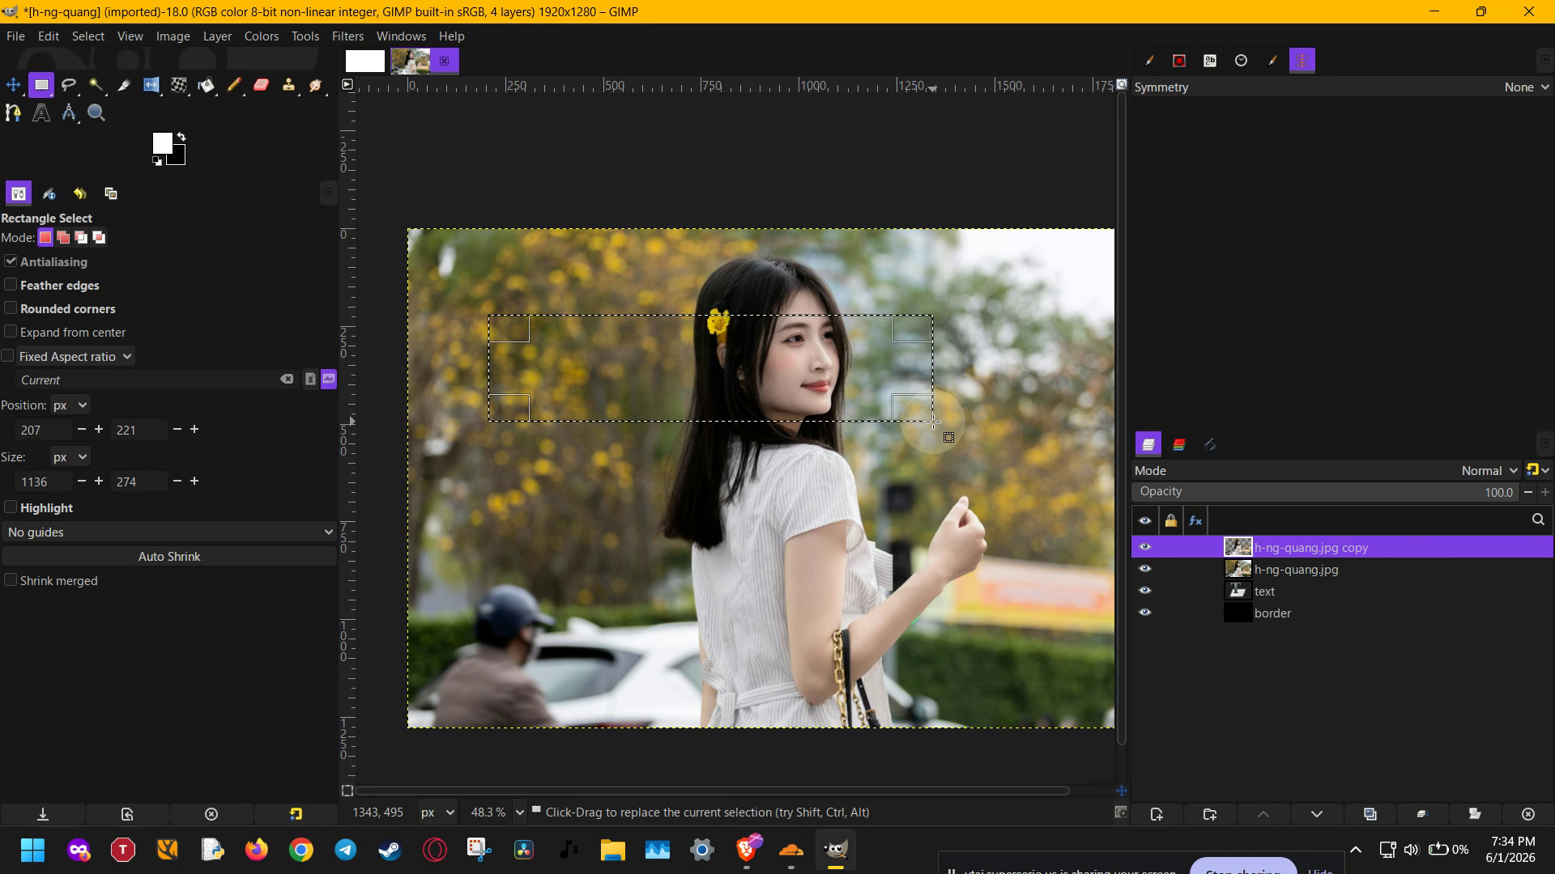
key(e)
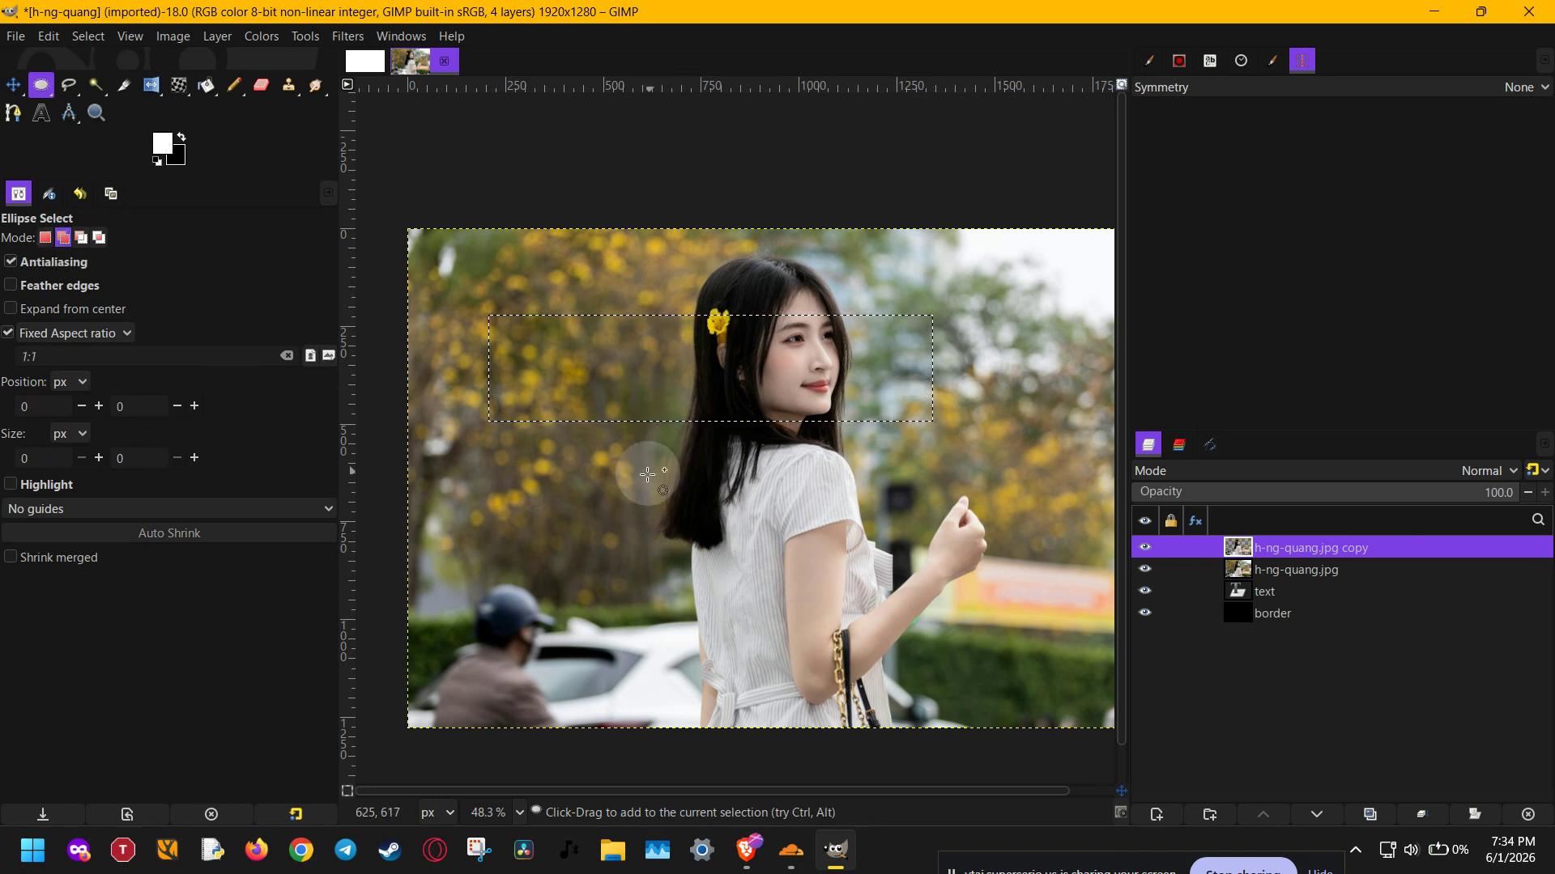
drag(592, 481, 720, 540)
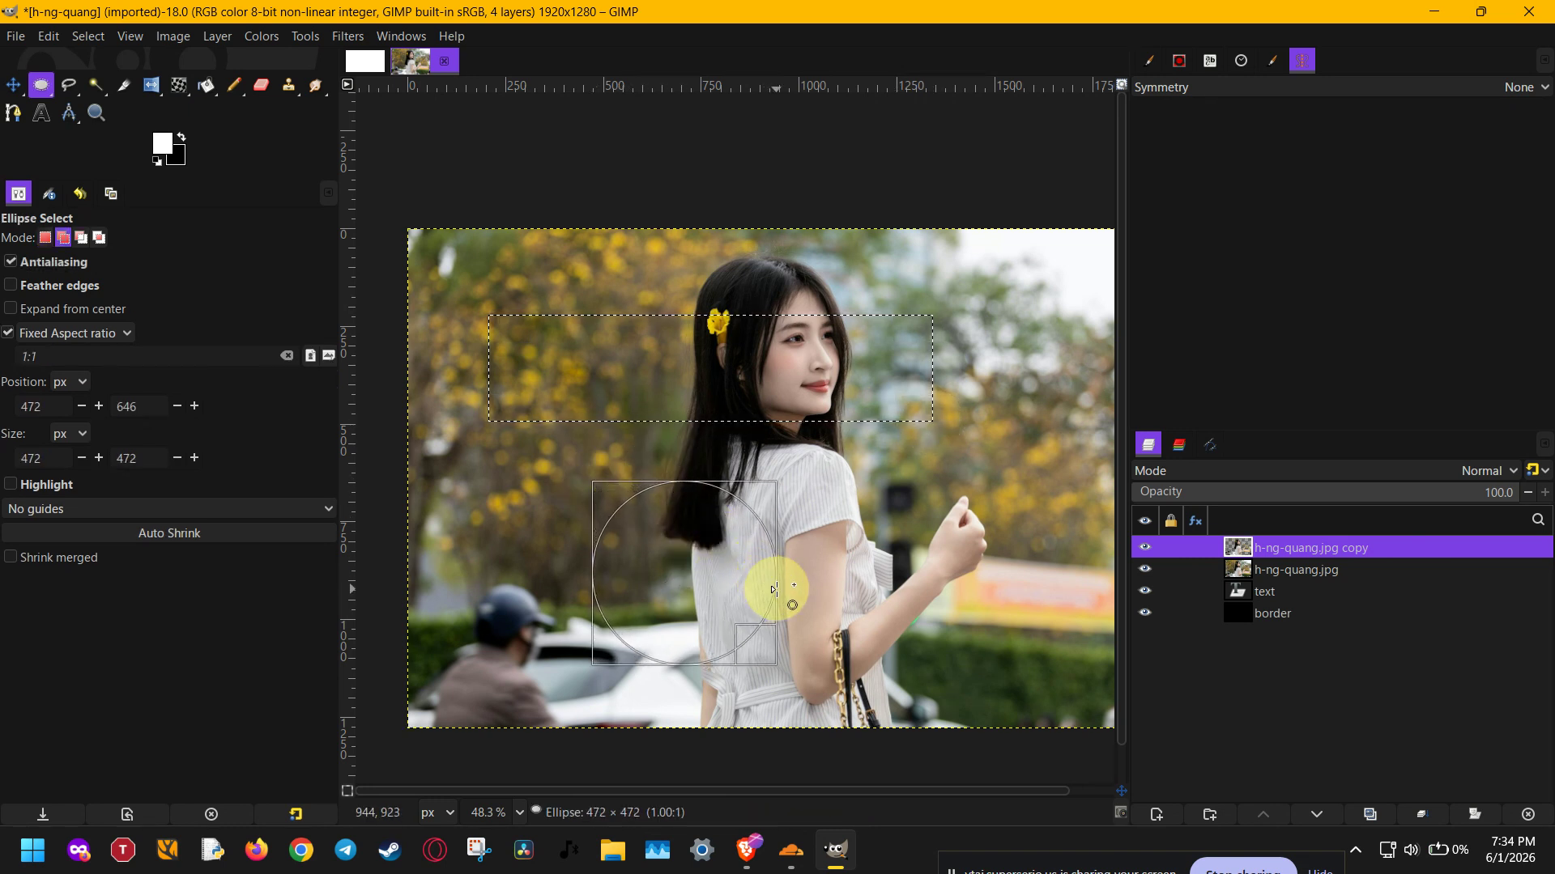
drag(773, 589, 774, 590)
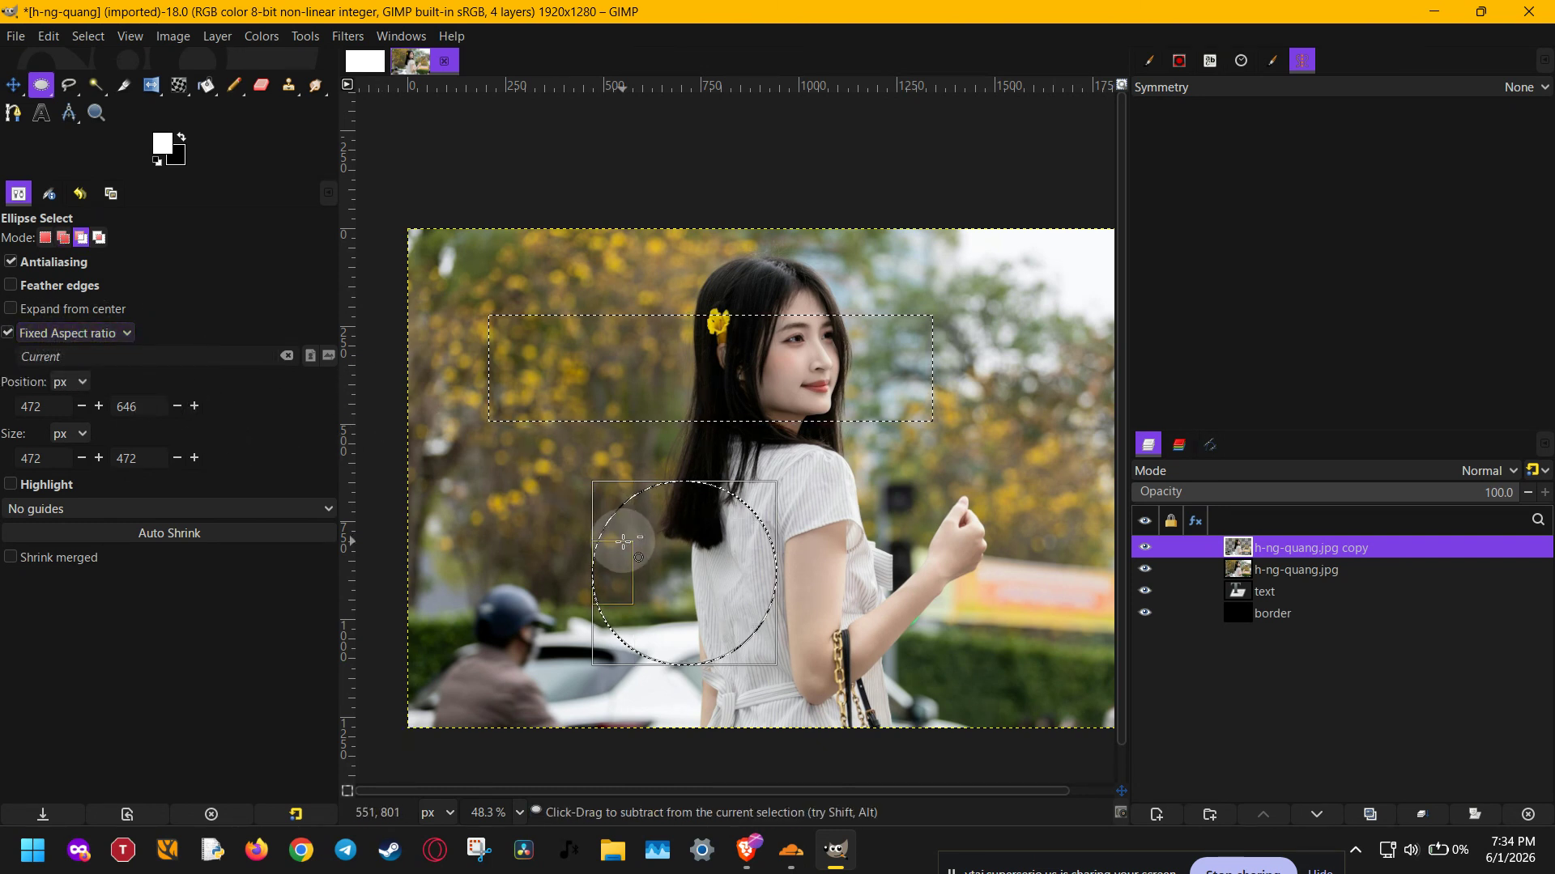
Step: Copy the selected areas of the photo copy into a new layer and hide all other layers
key(ctrl+v)
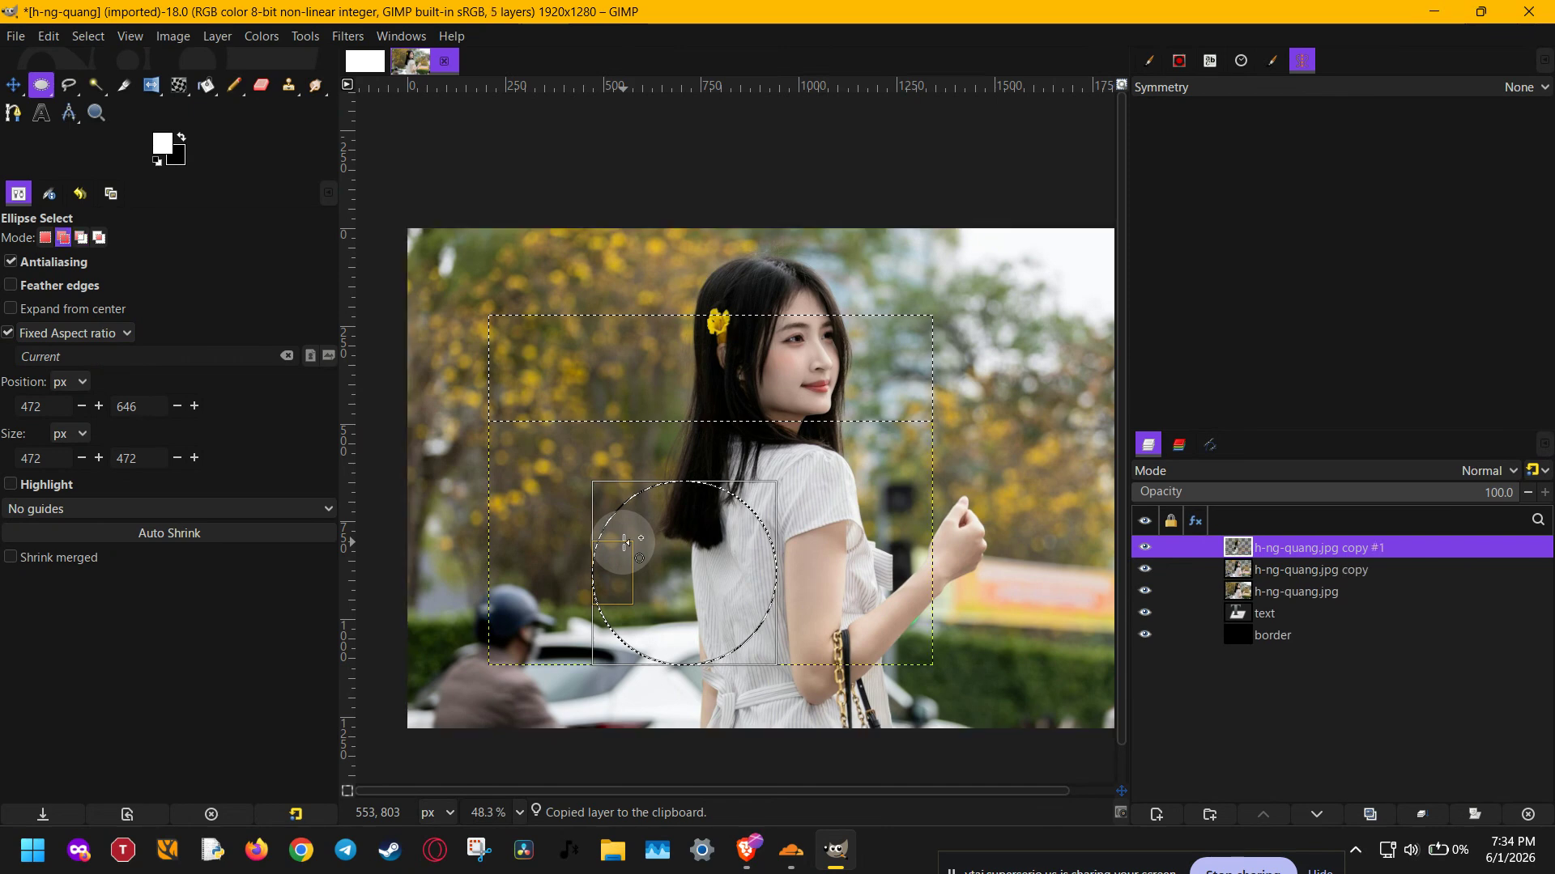
click(1142, 571)
click(1142, 590)
click(1144, 613)
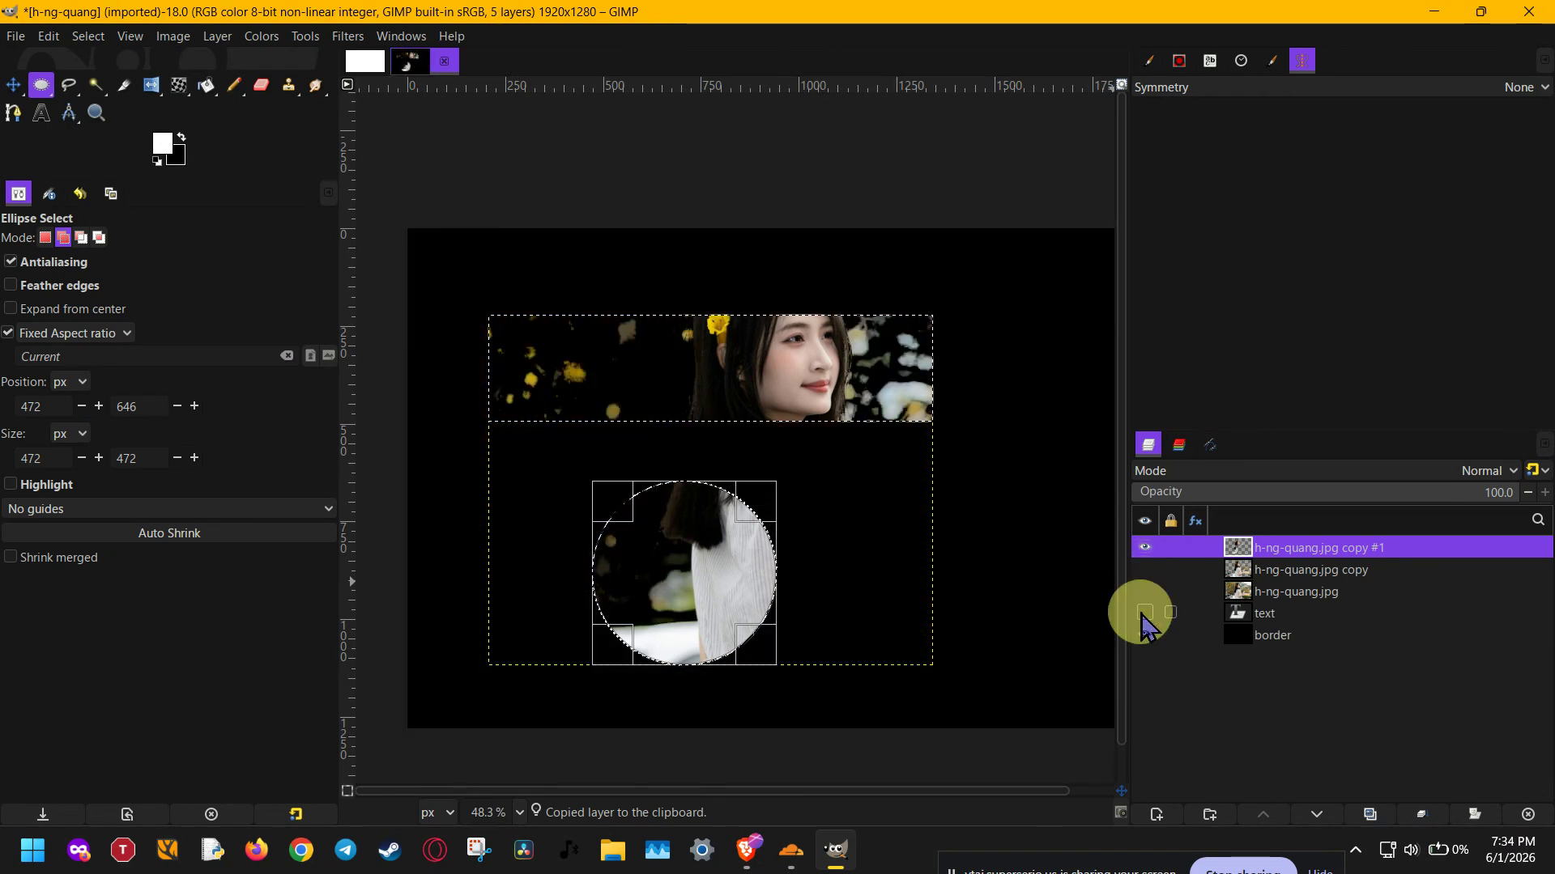
click(1144, 635)
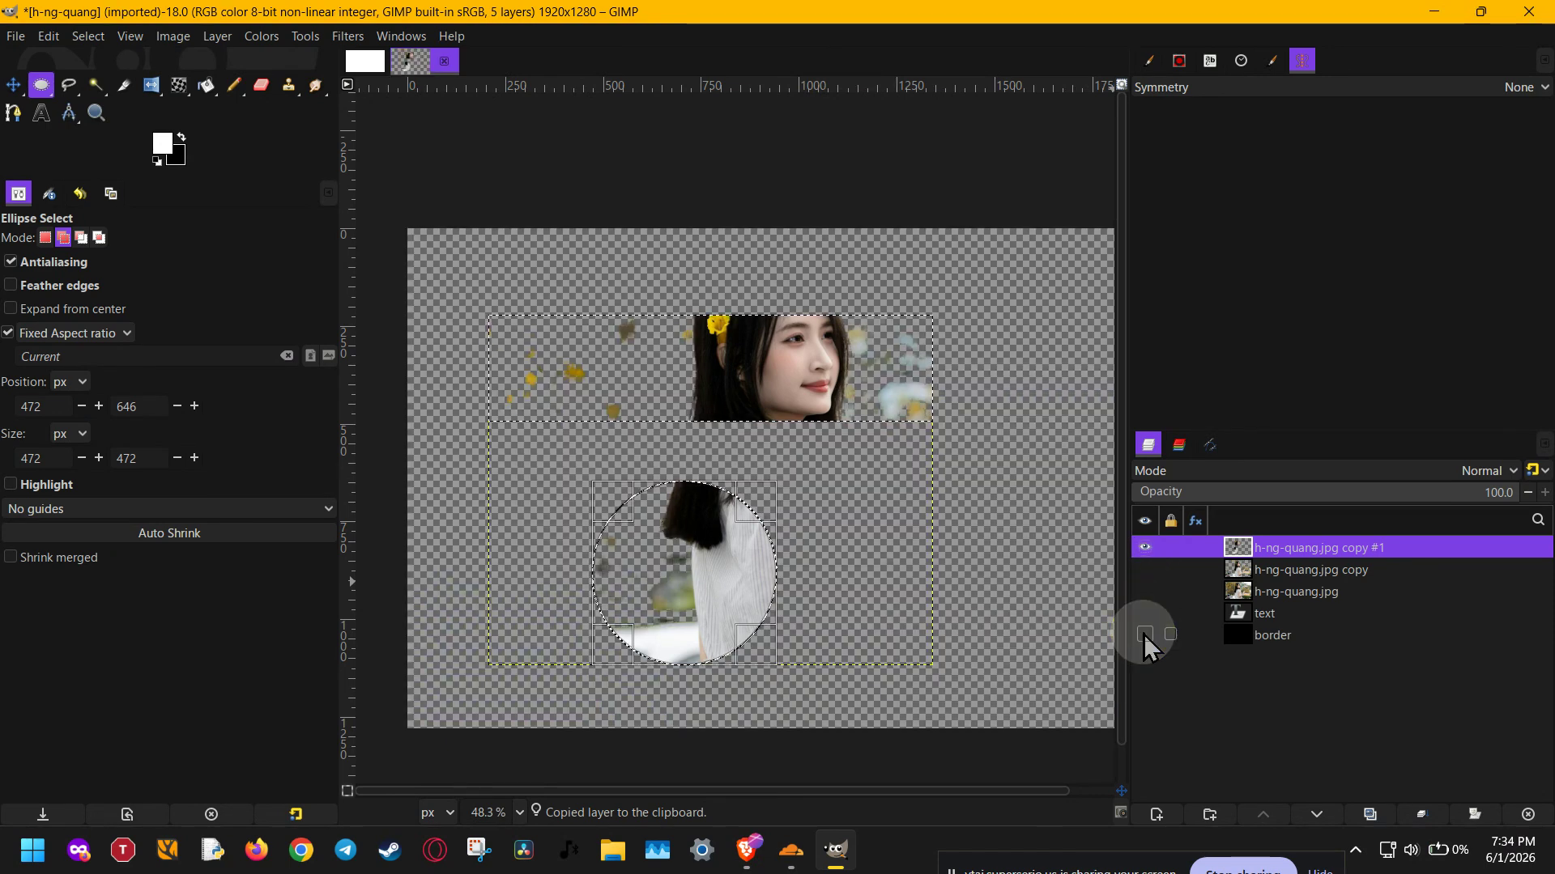
Step: Make the border, text and h-ng-quang.jpg copy layers visible again, leaving the original photo layer hidden
click(1144, 635)
click(1144, 613)
click(1144, 569)
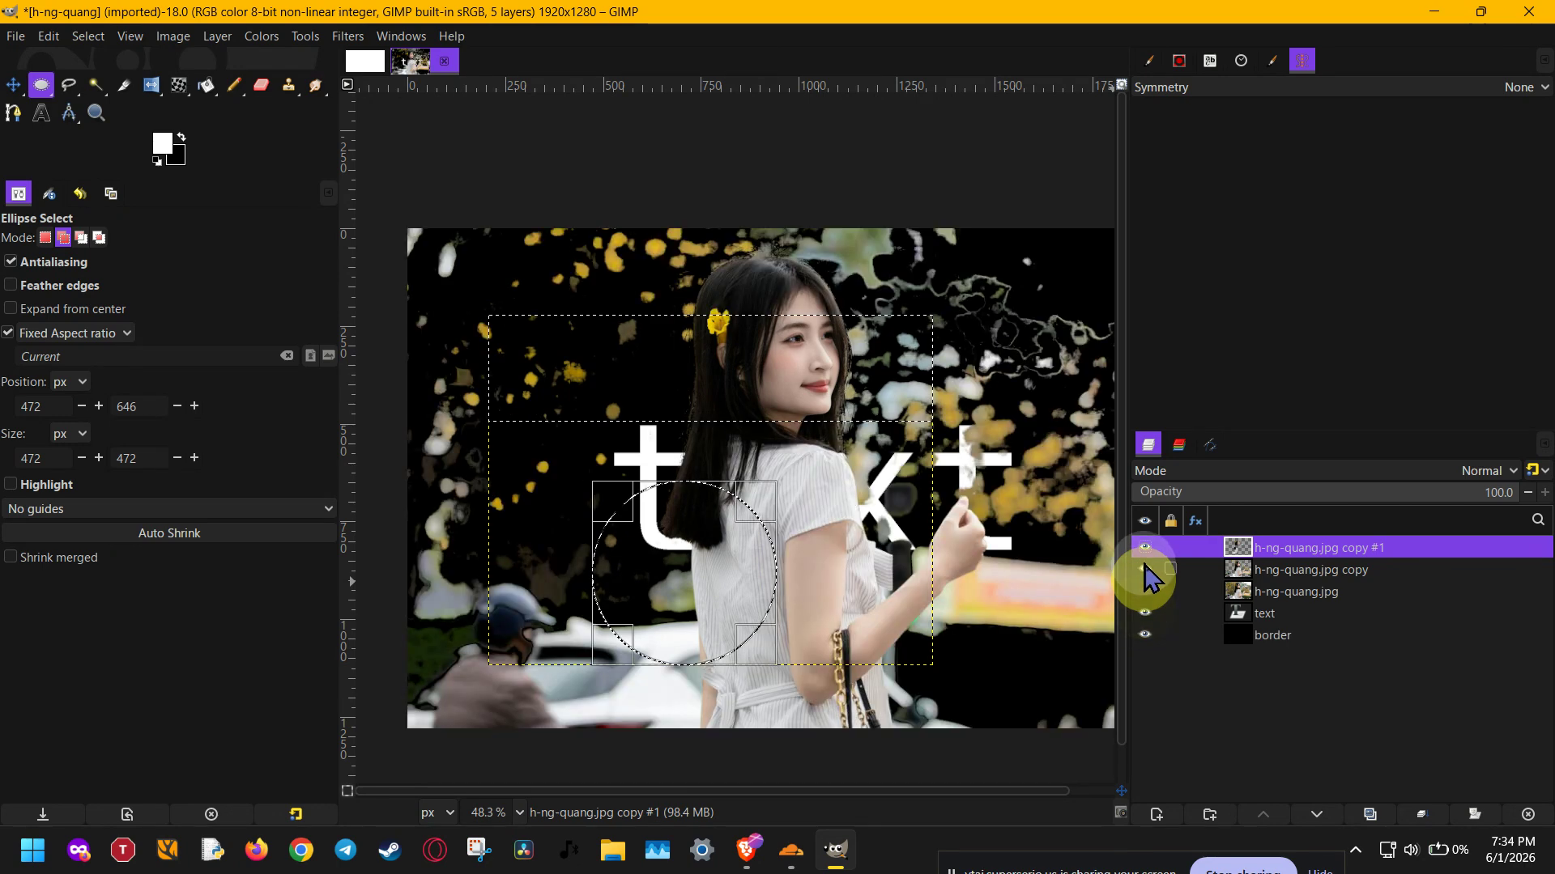
click(1144, 570)
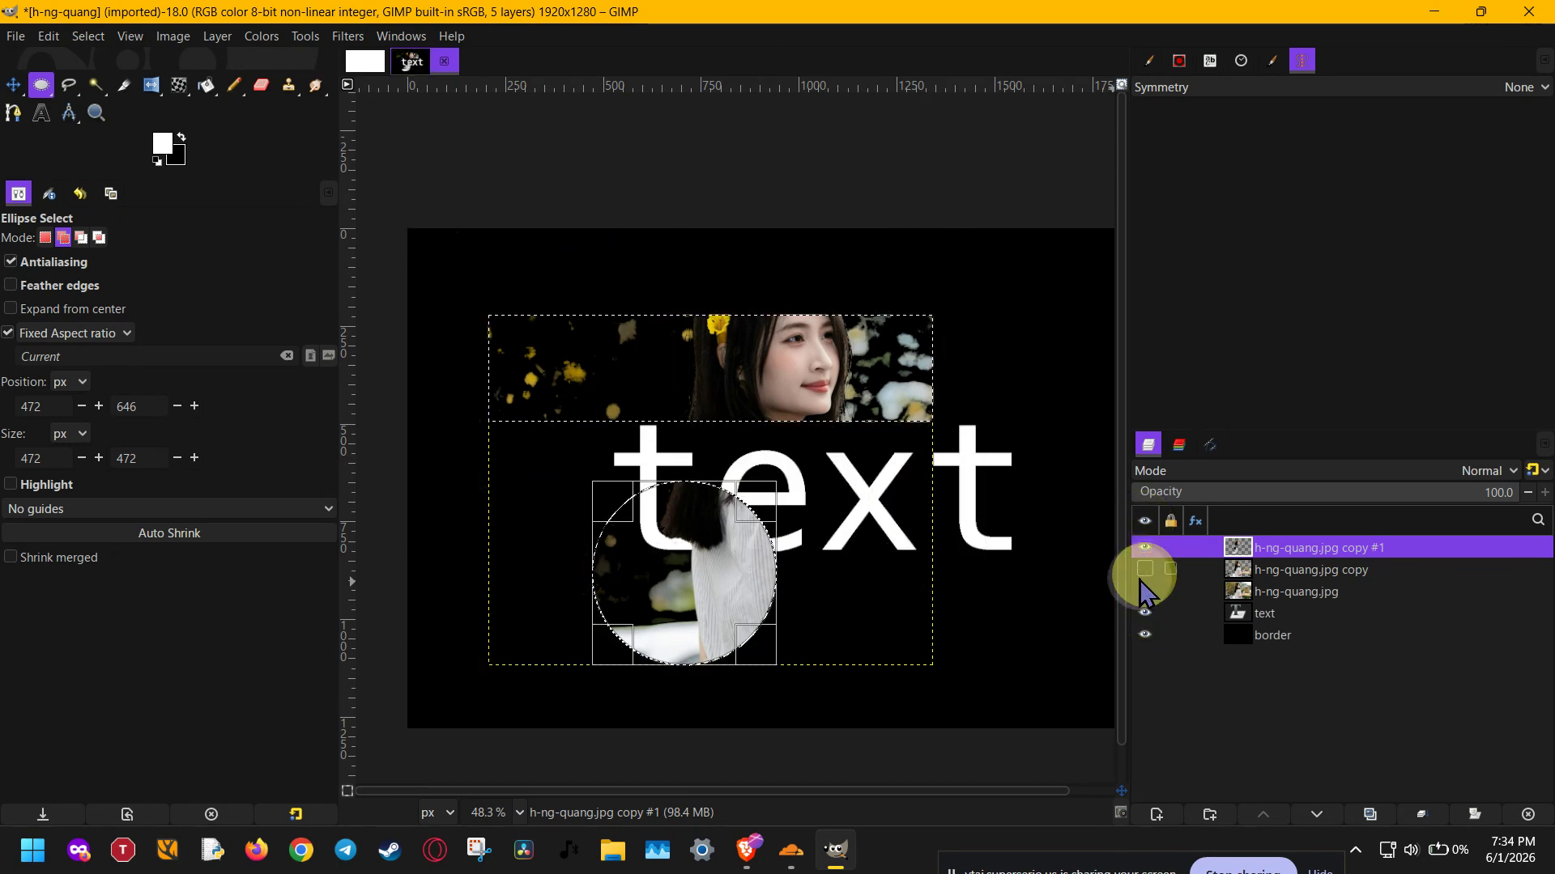
click(1144, 571)
Step: Start exporting the image to the Assets folder as h-ng-quang.jpg, but decline to replace the existing file
click(13, 38)
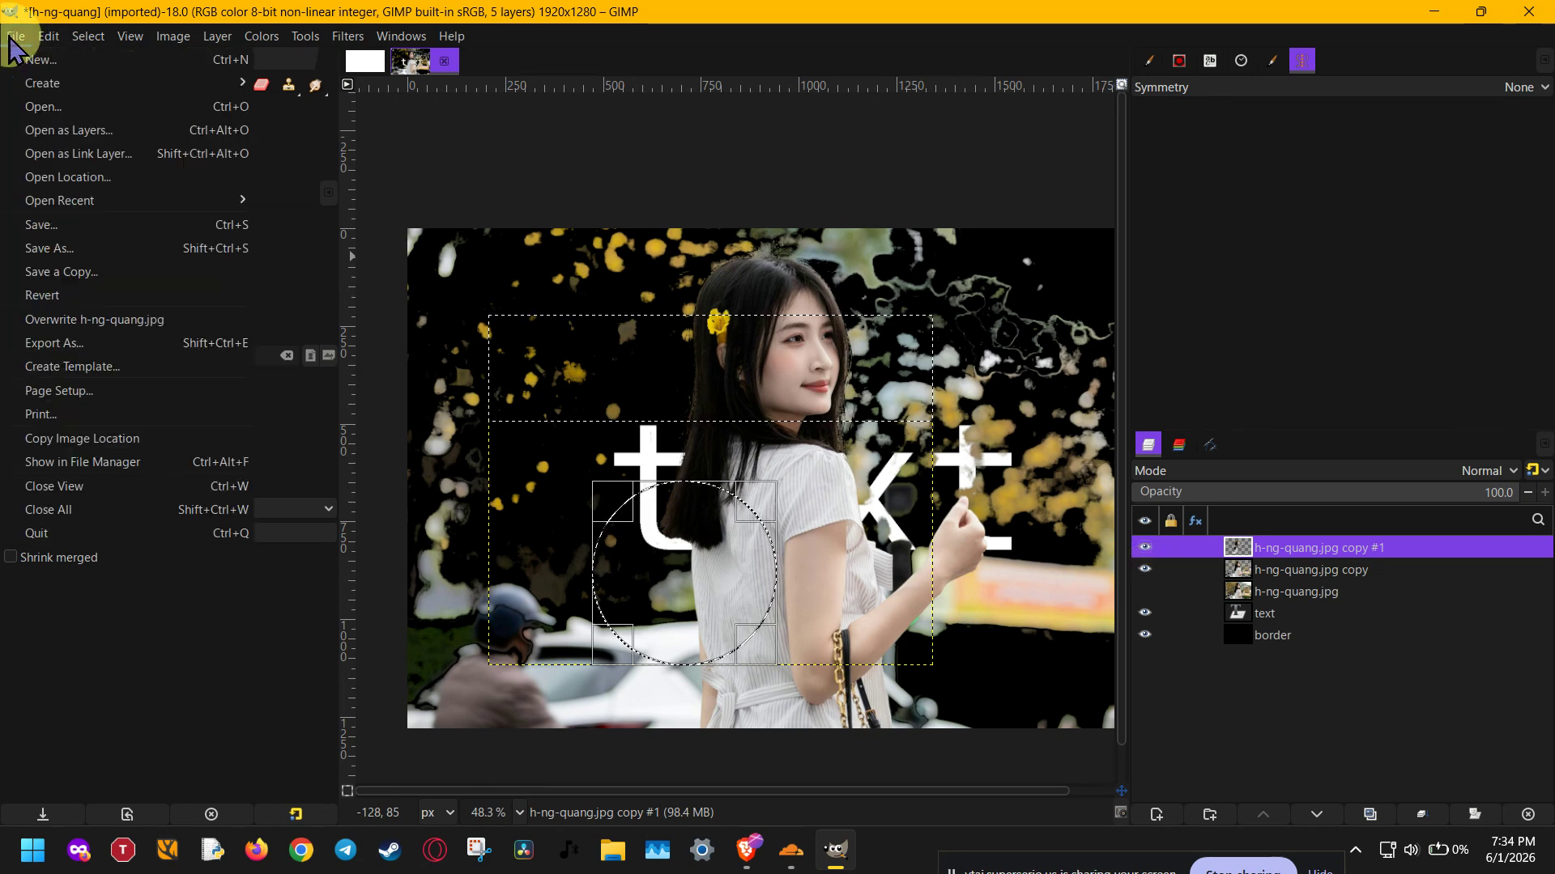
click(1189, 389)
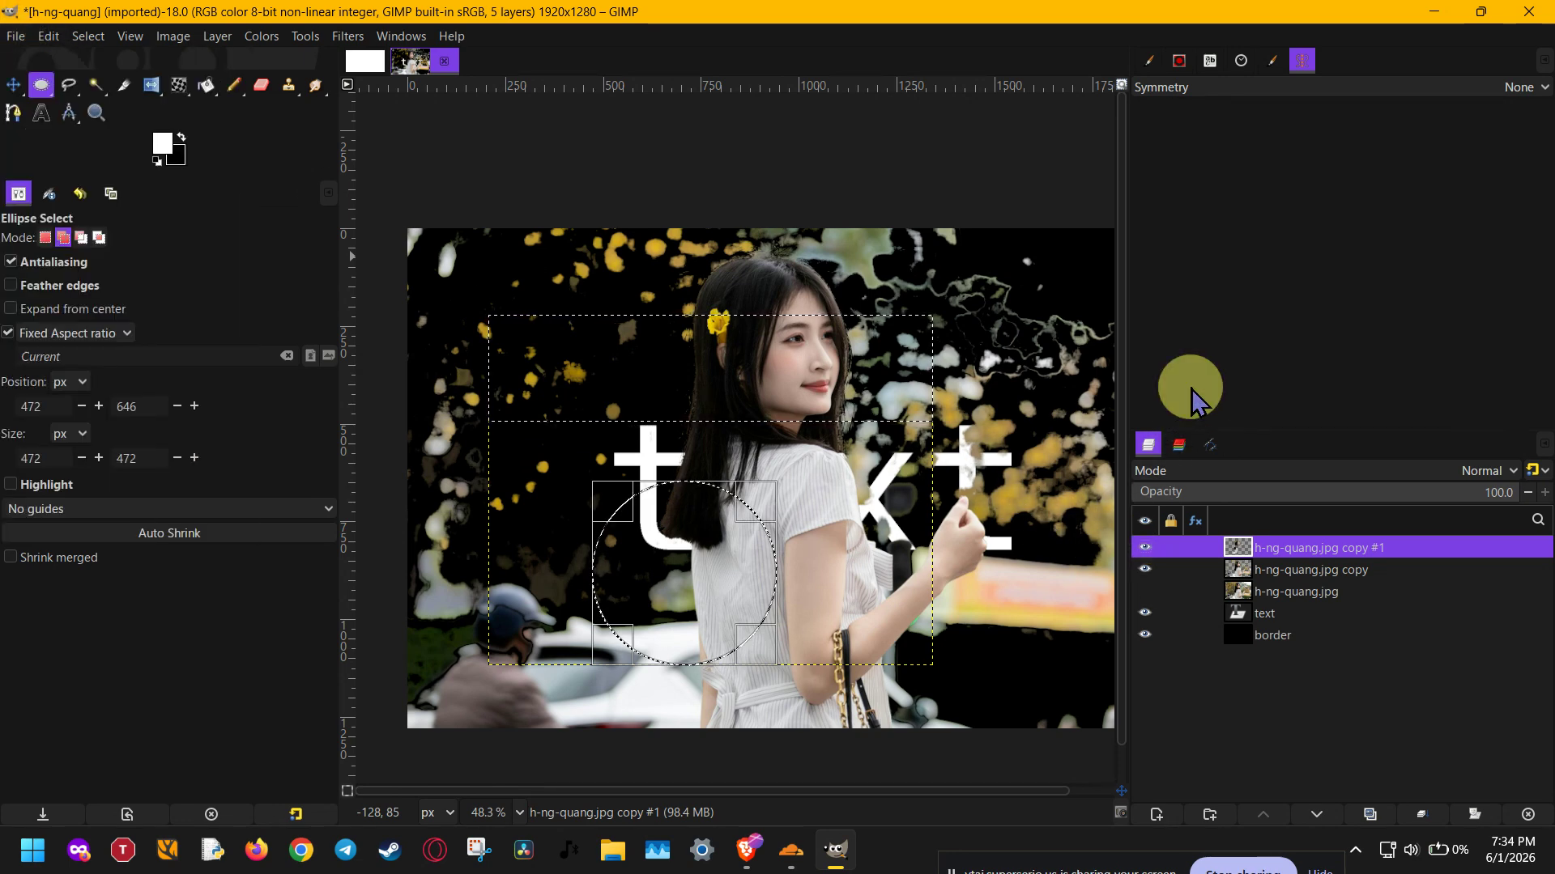
click(15, 37)
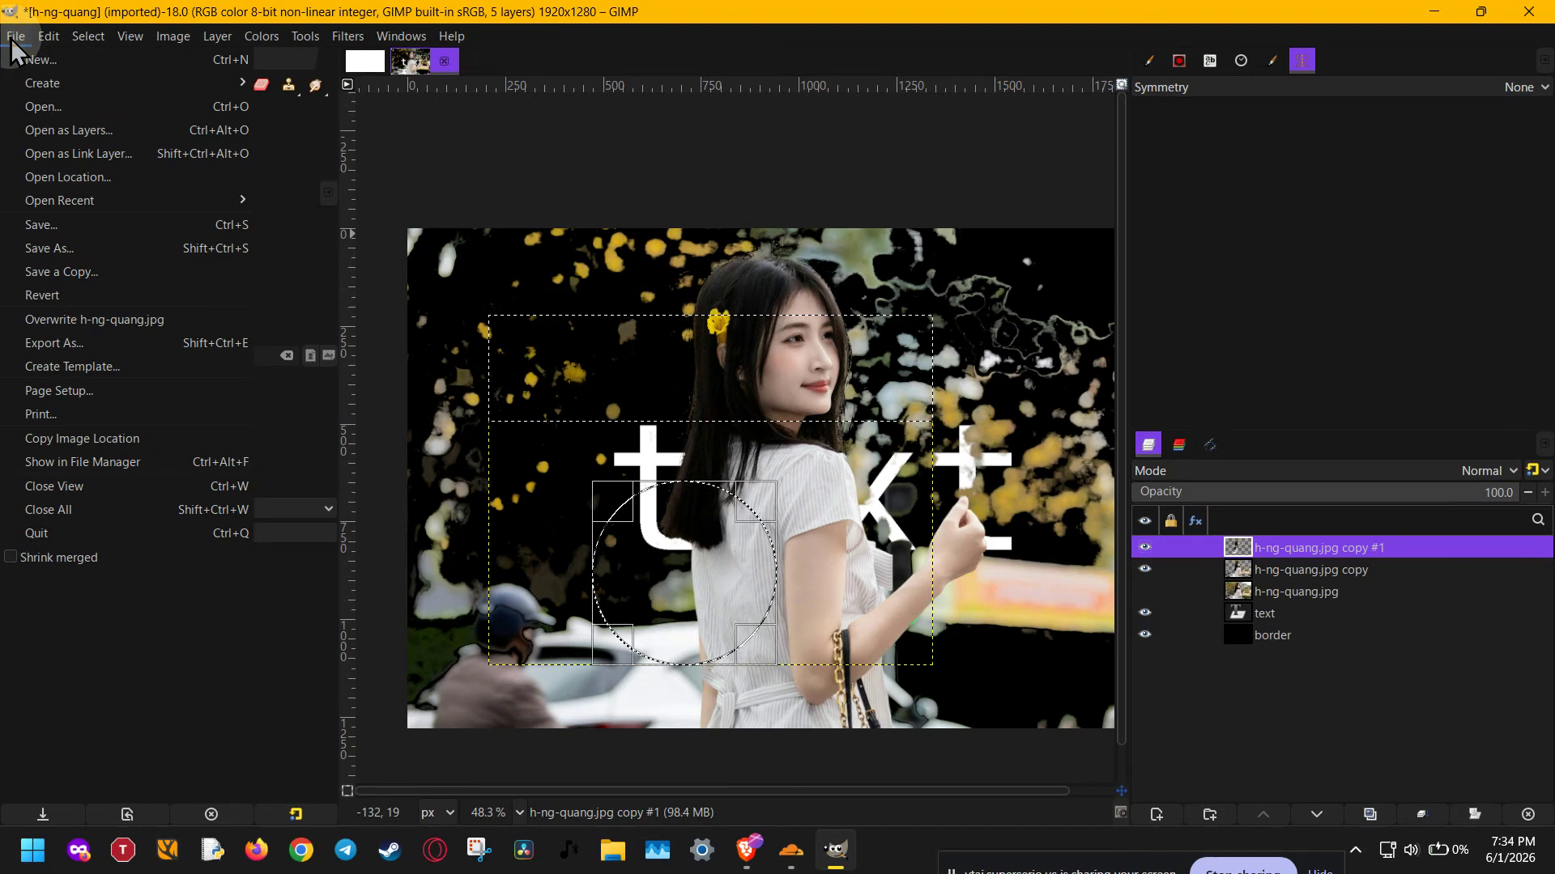
click(67, 353)
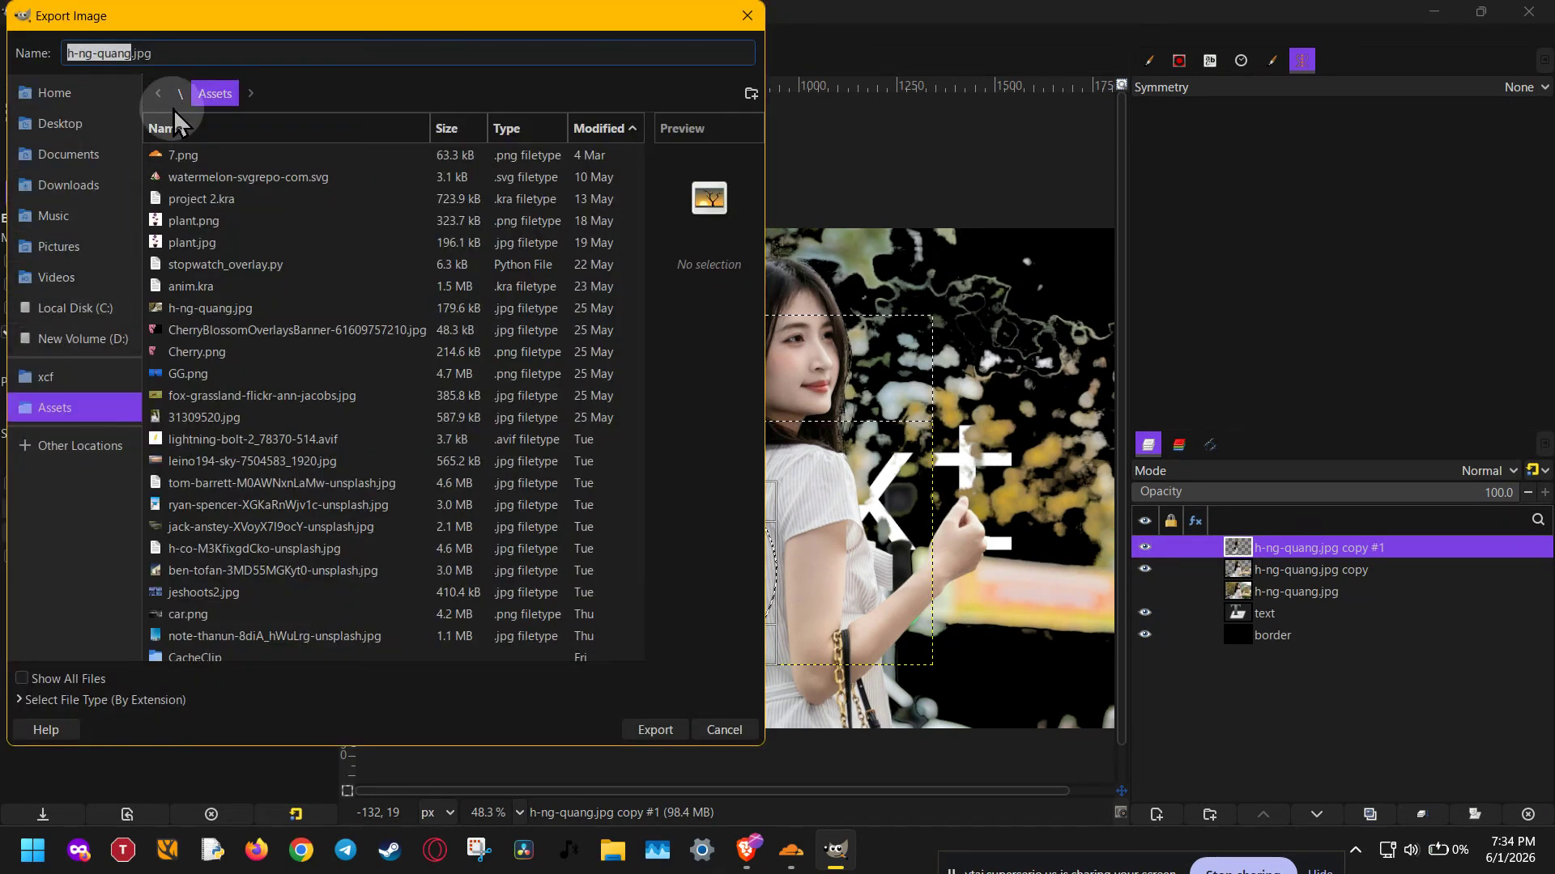
click(185, 59)
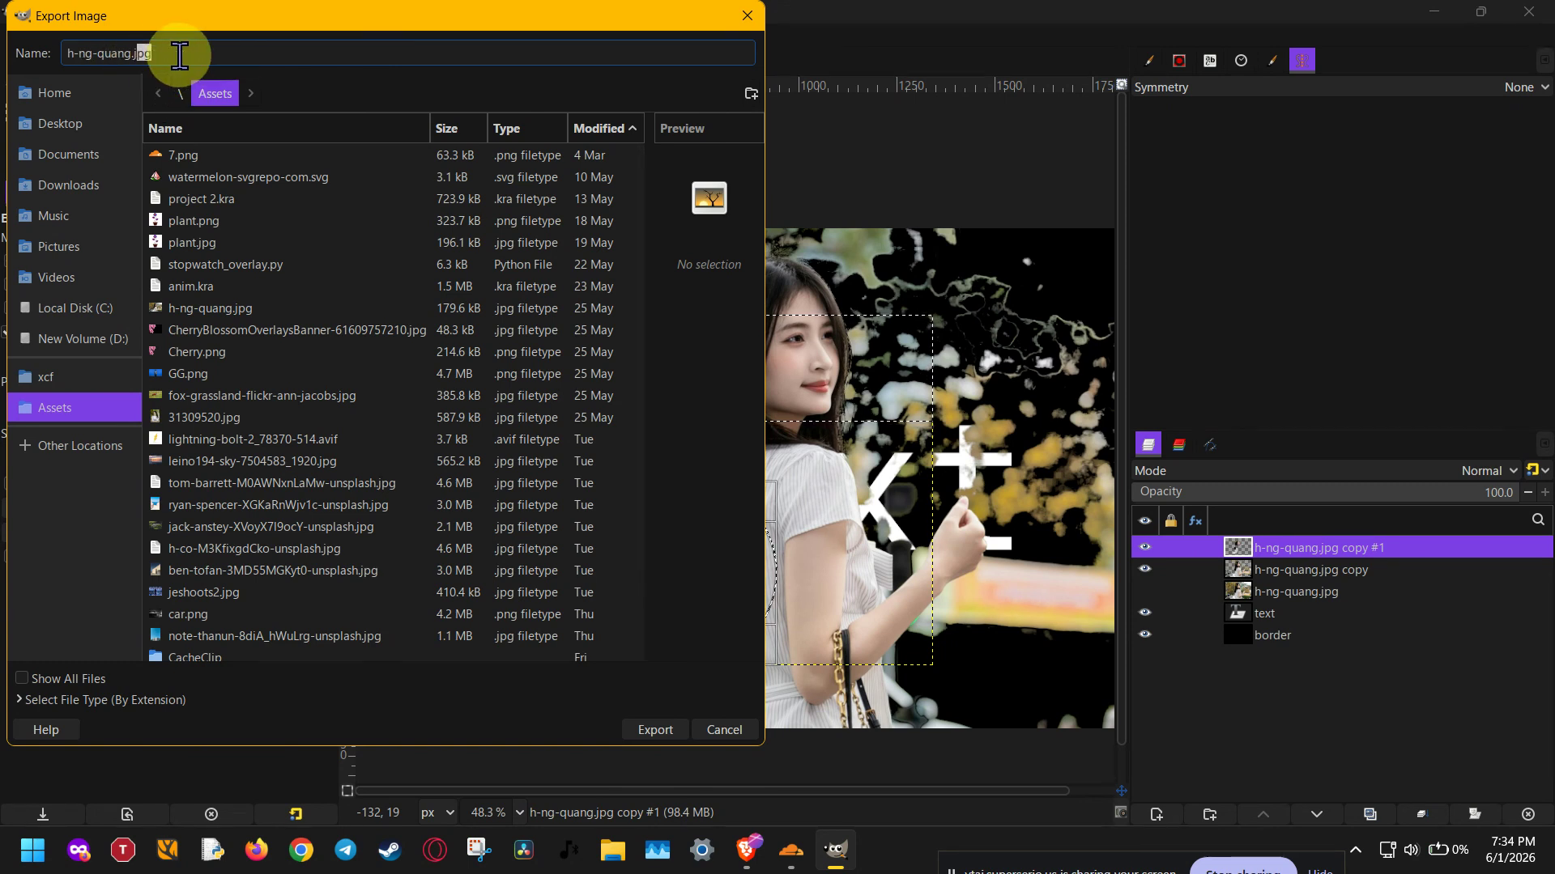
click(656, 731)
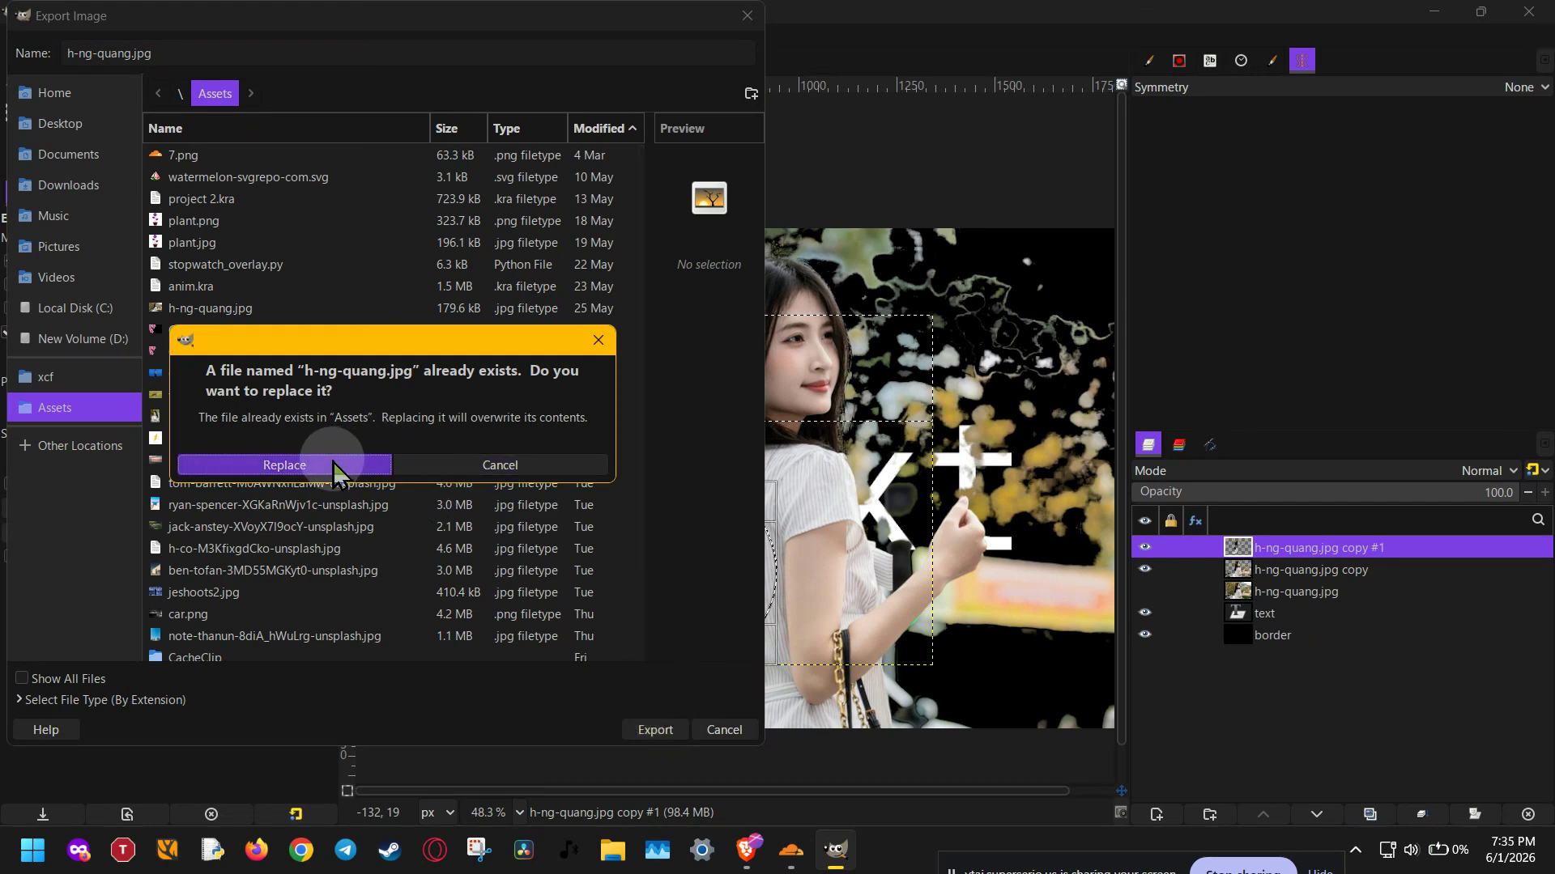
click(426, 463)
Step: Add a 2 to the export file name, proceed to the JPEG options and set the quality to 86.4
click(134, 51)
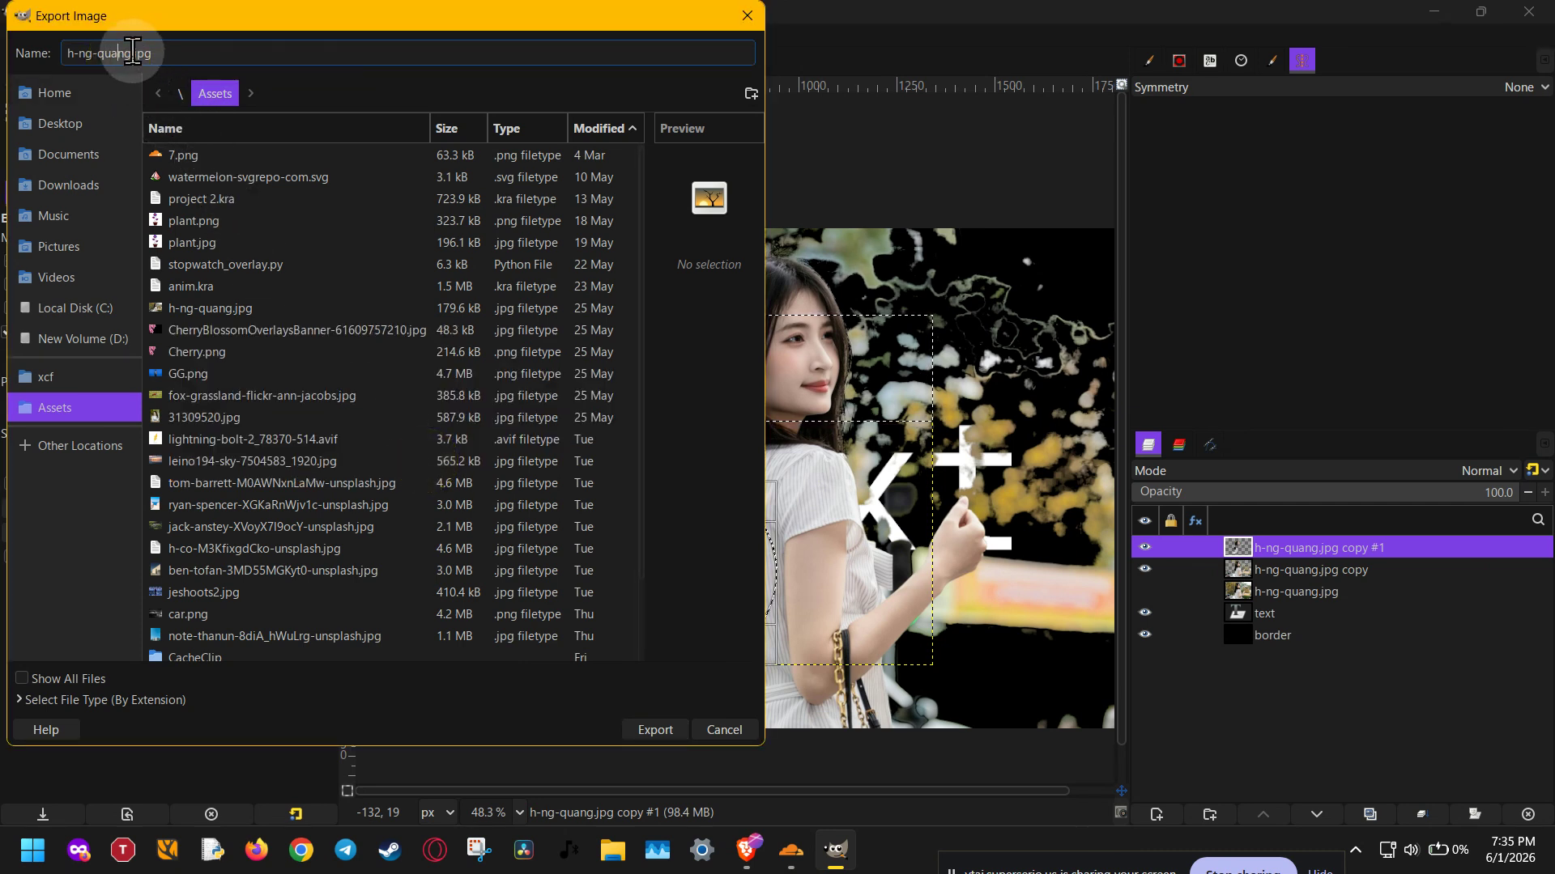
text(2)
click(652, 731)
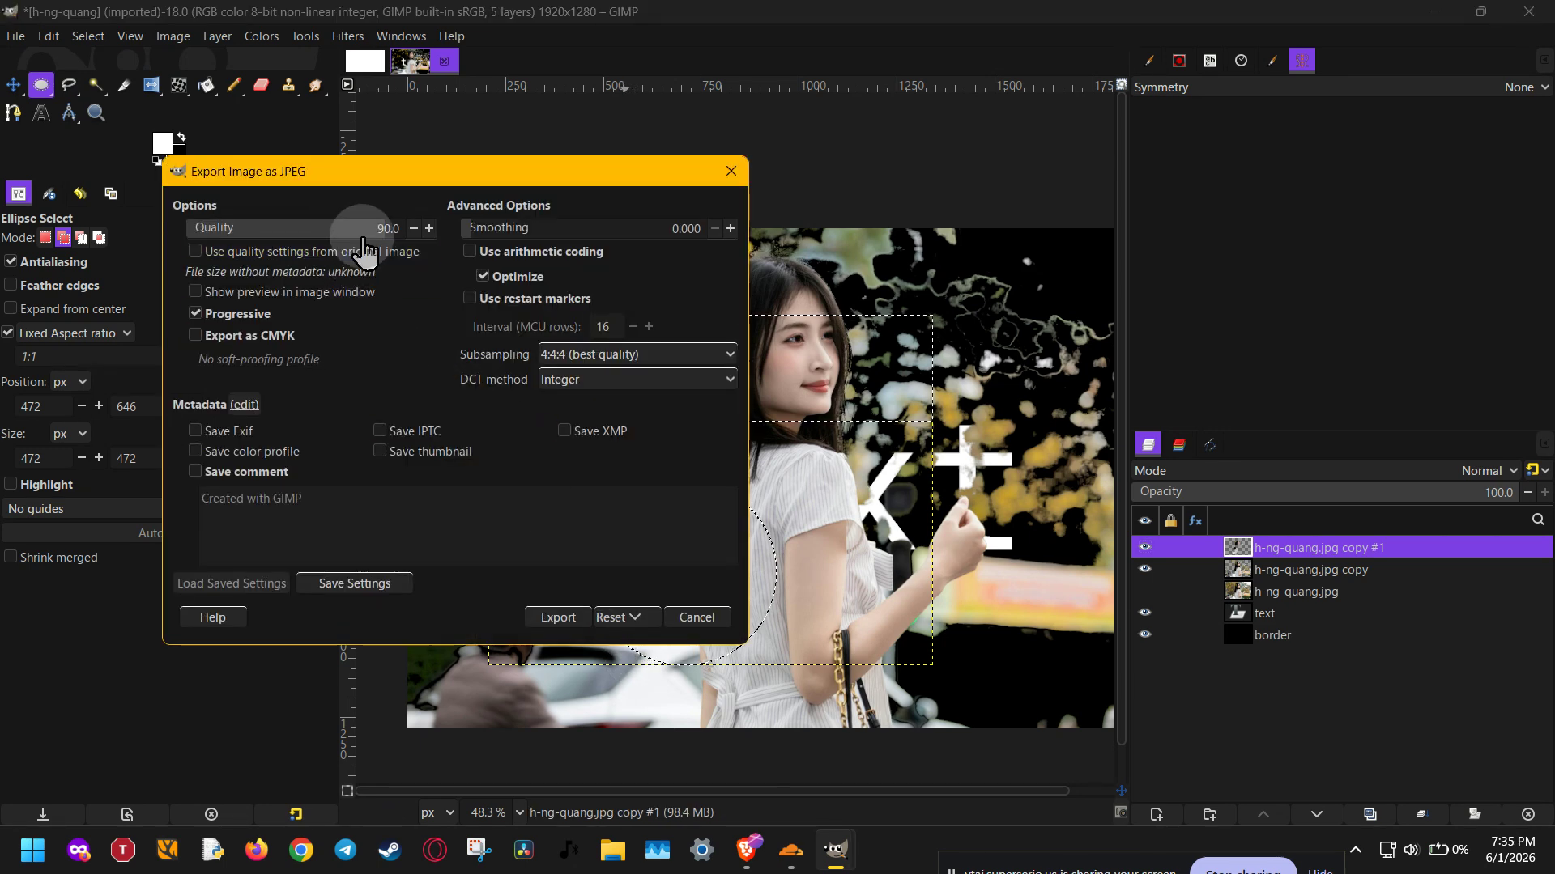
mouse_move(371, 227)
mouse_down()
mouse_move(278, 229)
mouse_move(371, 233)
mouse_up()
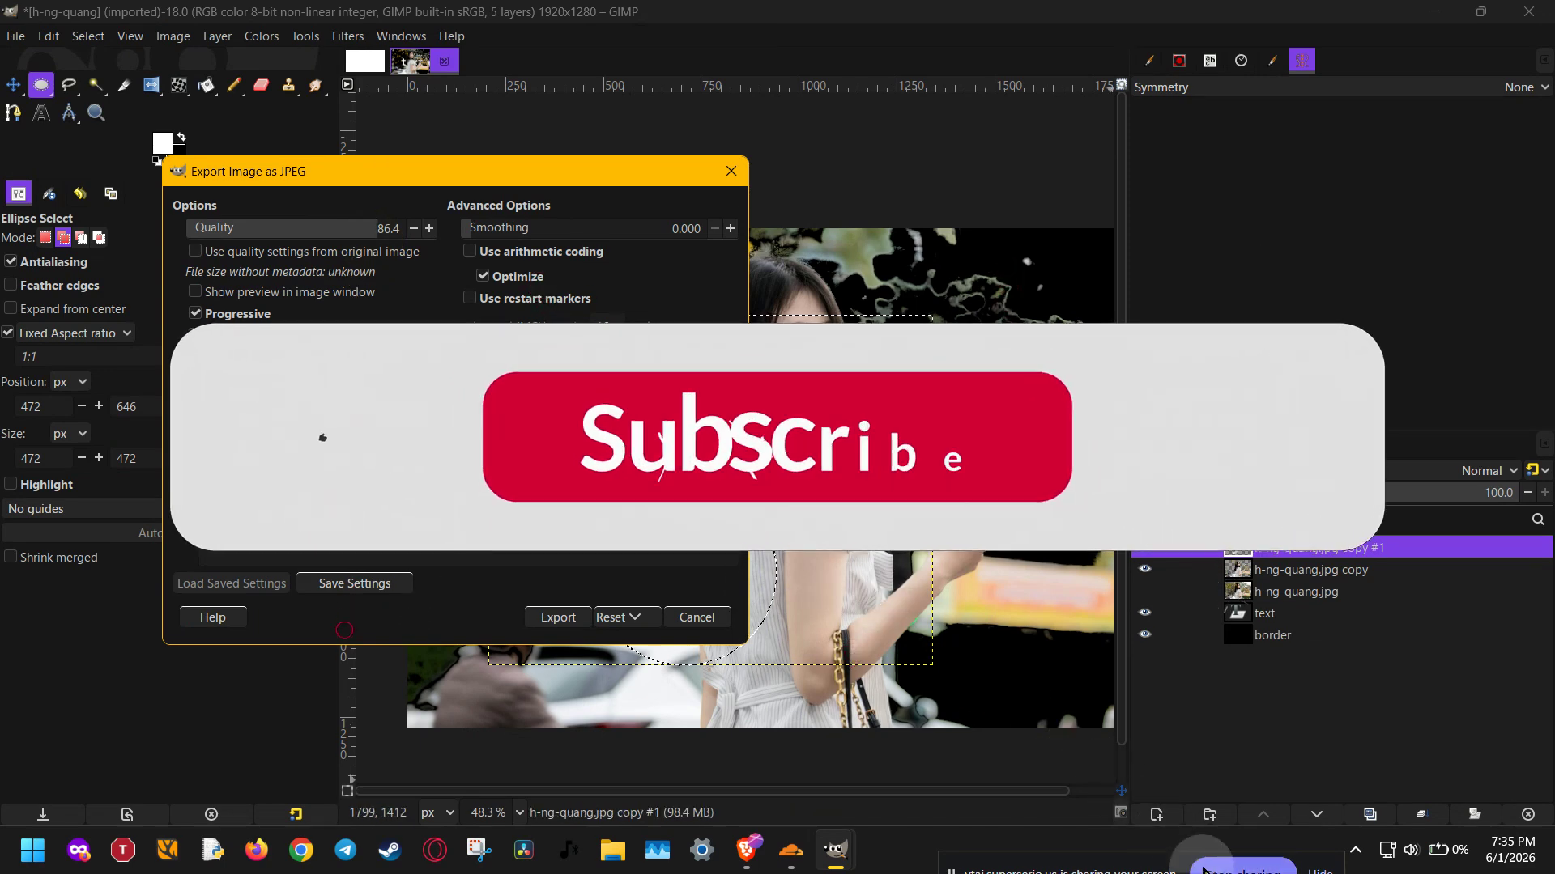
click(1223, 872)
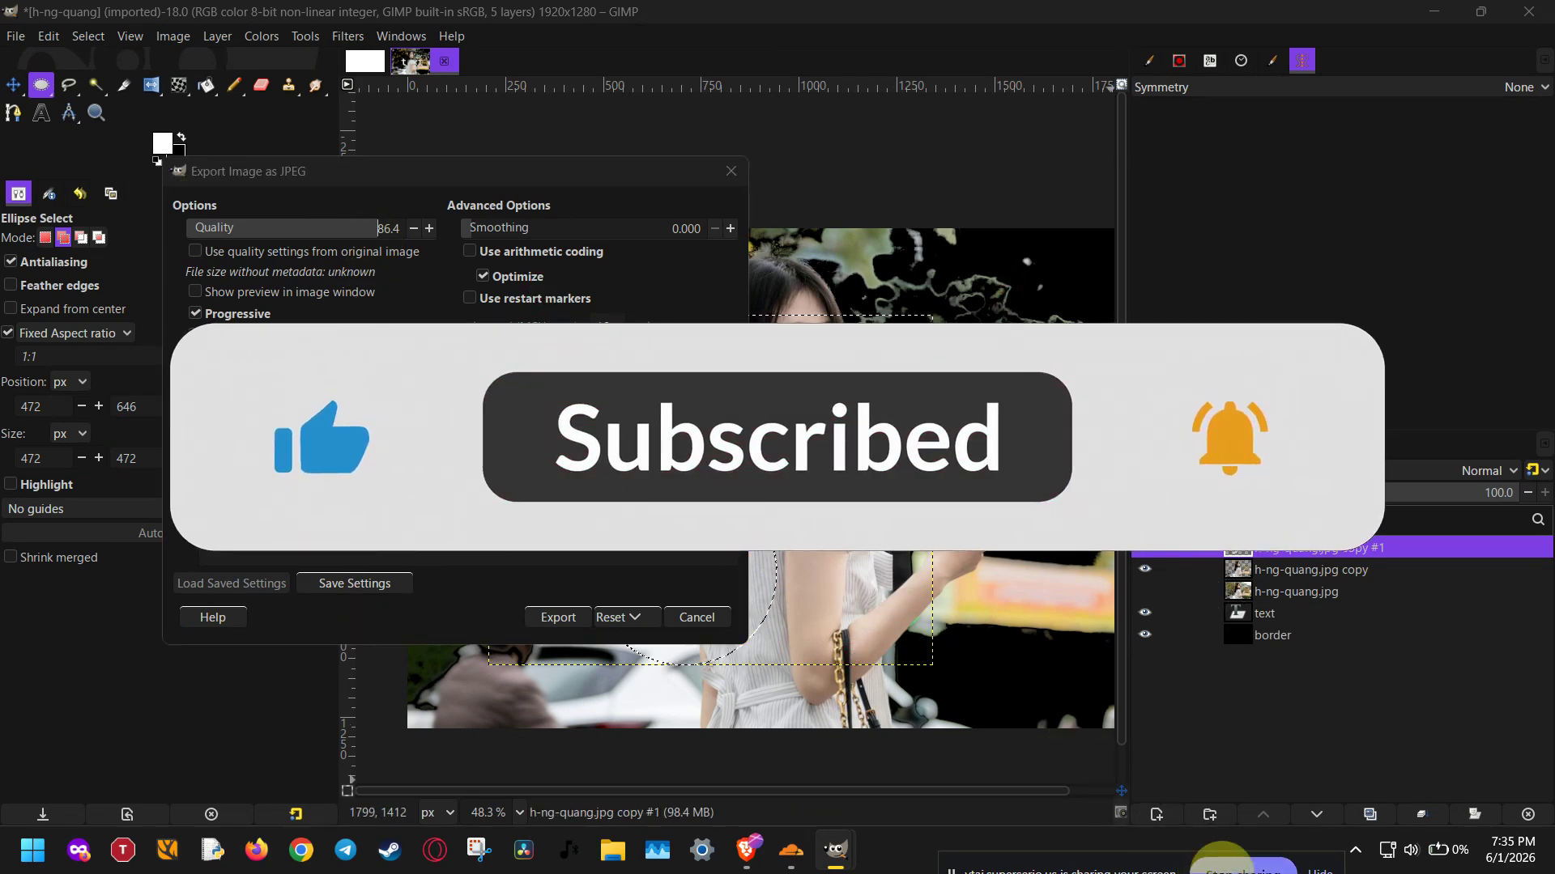